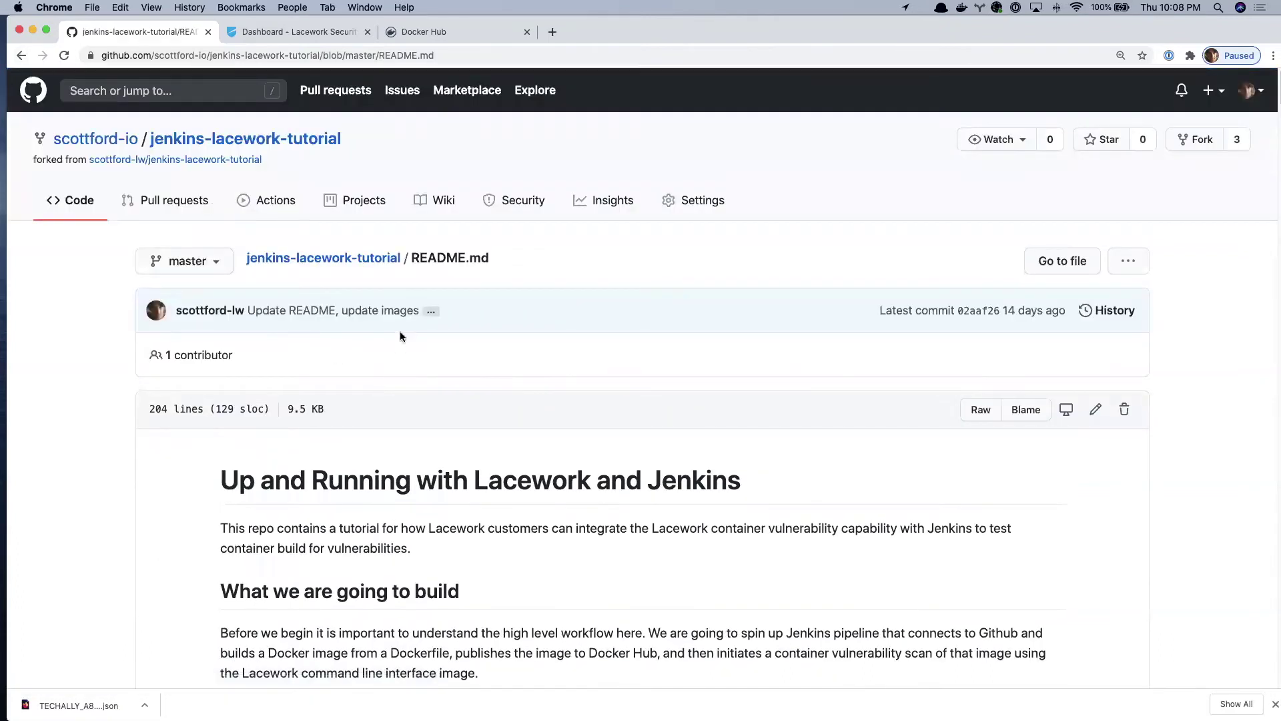
# - Scroll down the jenkins-lacework-tutorial README.md page on GitHub
pyautogui.scroll(-15, 447, 375)
# - Go back to the repository root and scroll through the README's fork-and-clone steps
pyautogui.scroll(-6, 446, 375)
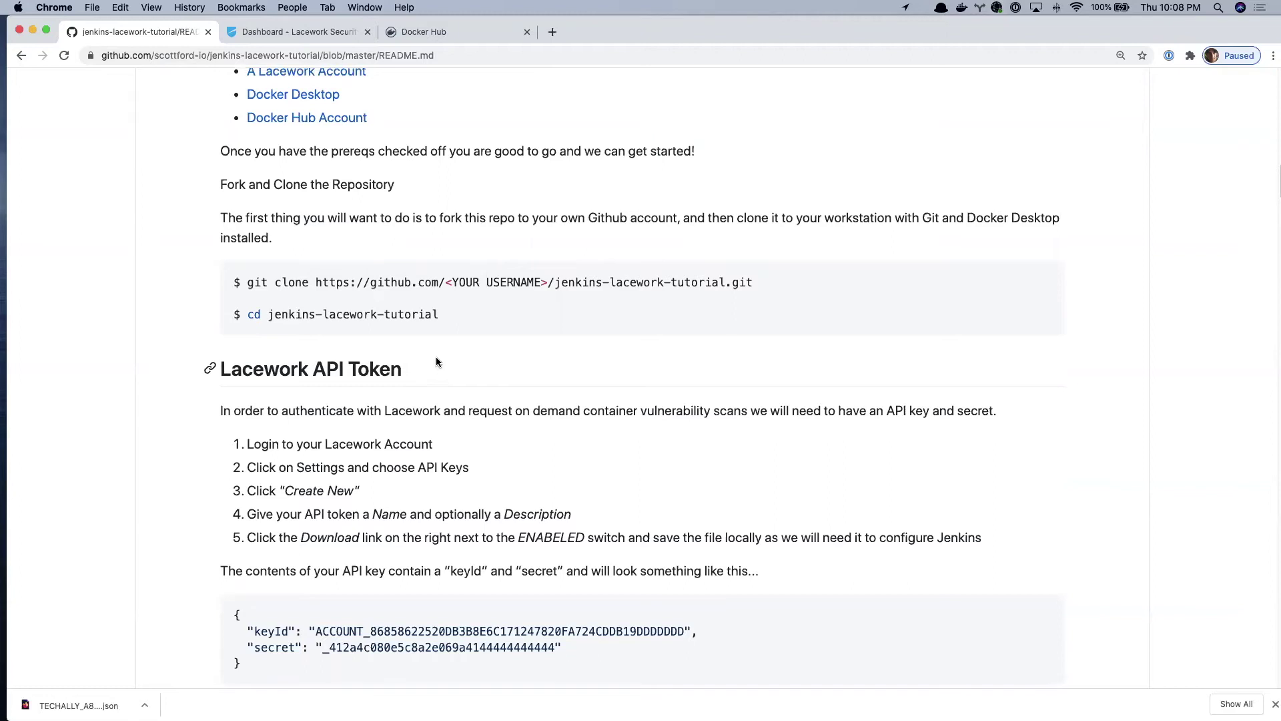
pyautogui.click(22, 57)
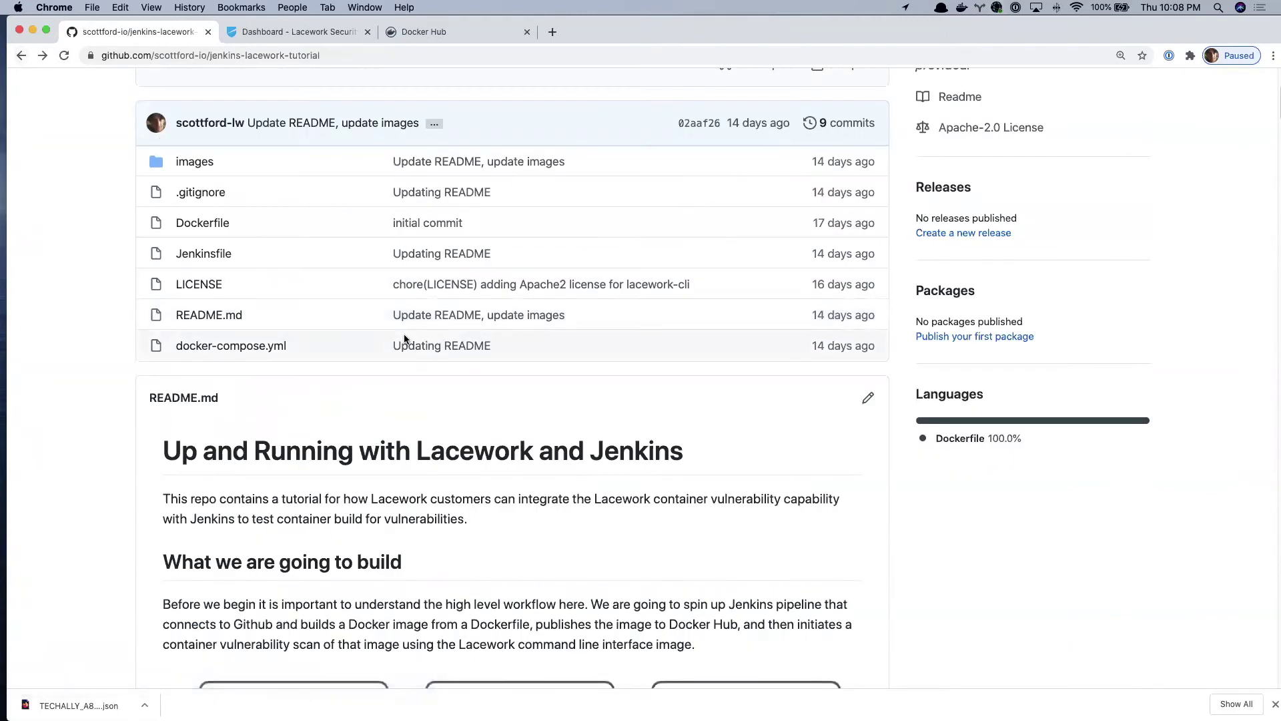
pyautogui.scroll(-8, 413, 374)
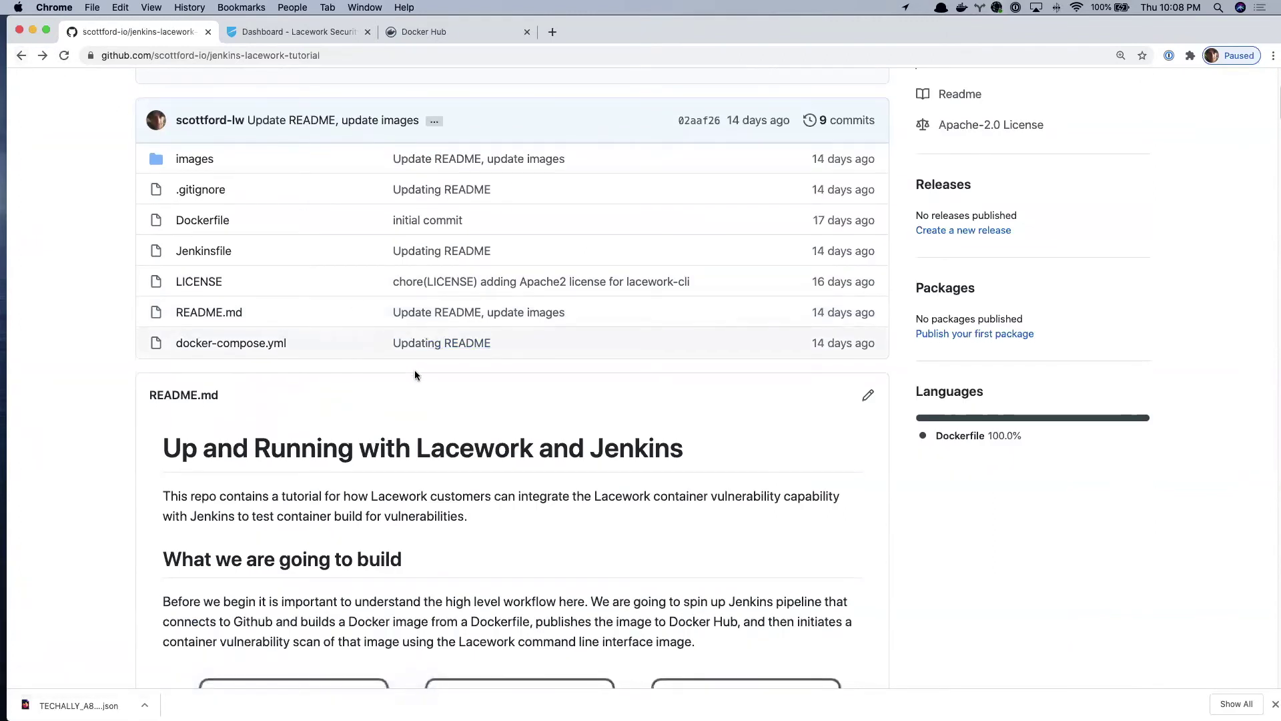
pyautogui.scroll(-6, 414, 374)
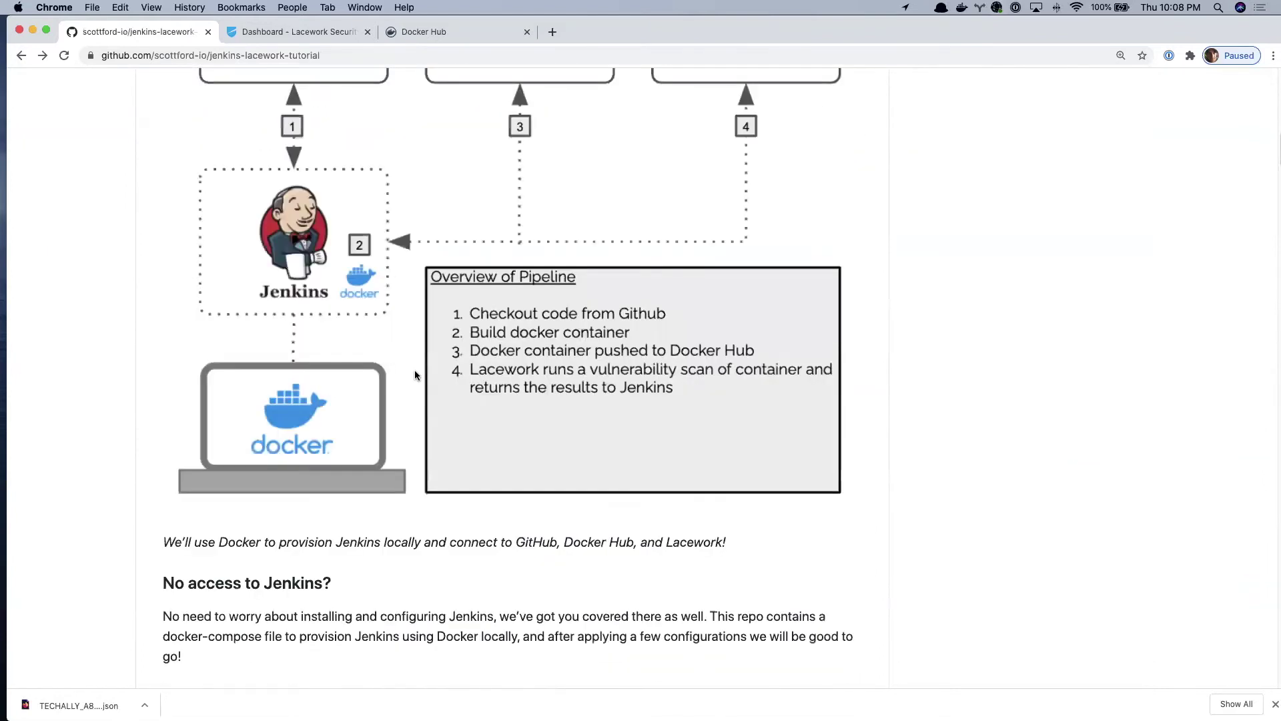
pyautogui.scroll(-3, 415, 372)
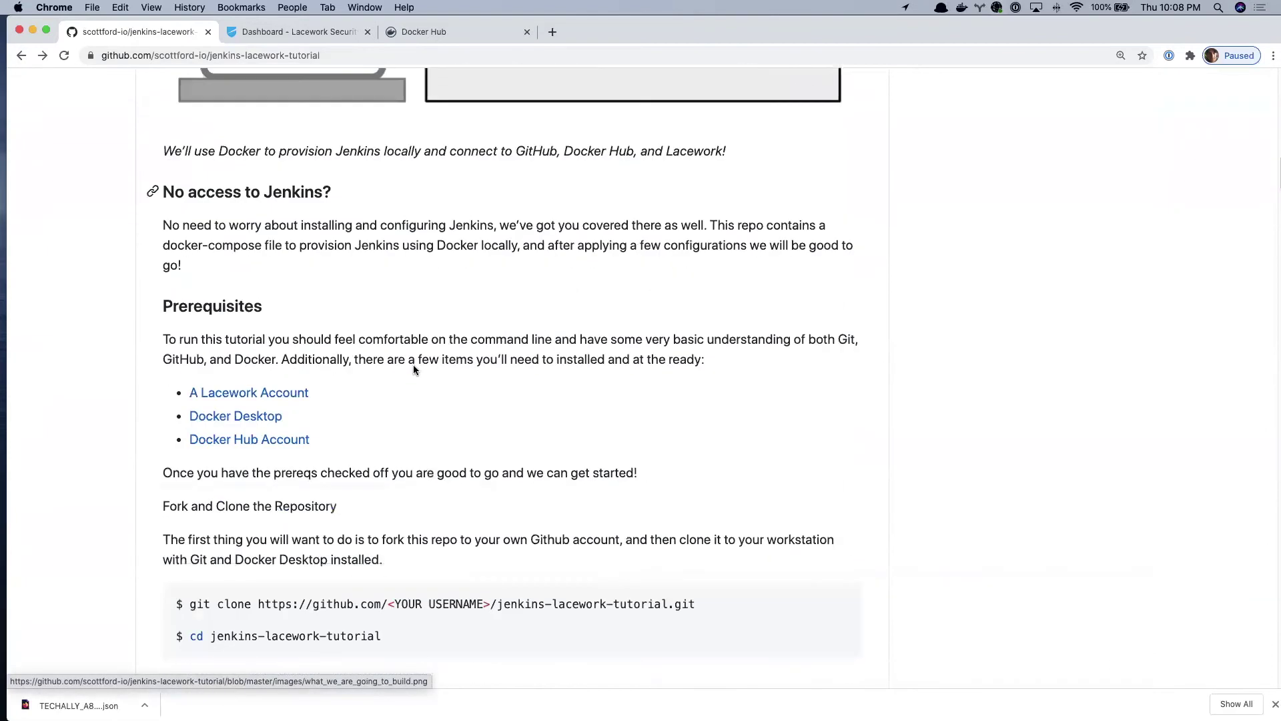
# - Scroll to the Lacework API Token instructions, then switch to the Lacework dashboard tab
pyautogui.scroll(-1, 291, 211)
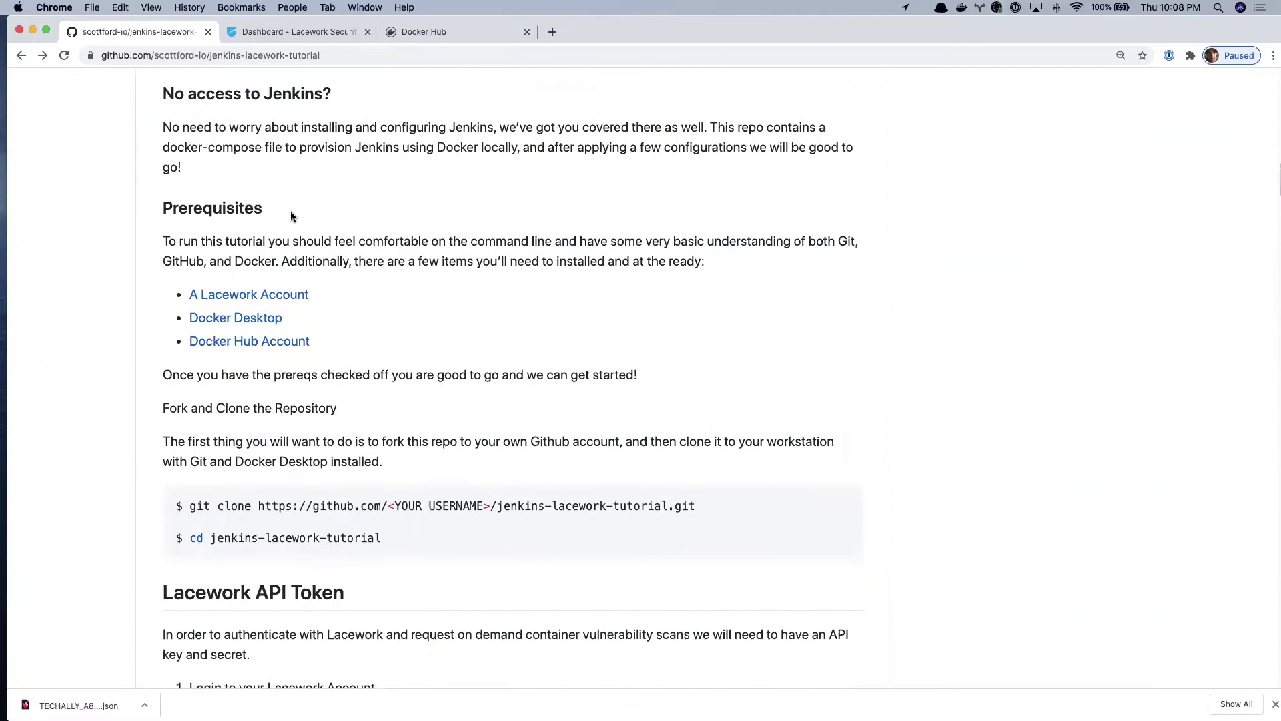
pyautogui.scroll(-3, 291, 211)
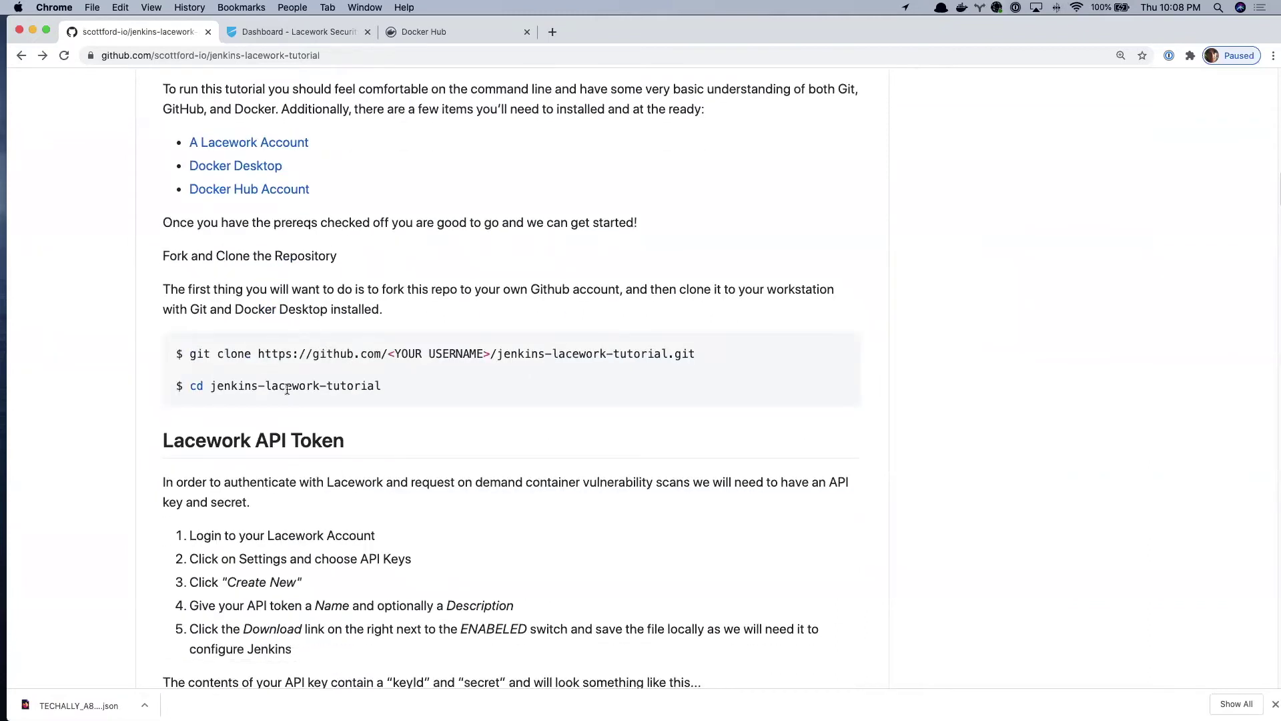
pyautogui.scroll(-1, 340, 386)
pyautogui.scroll(-2, 342, 386)
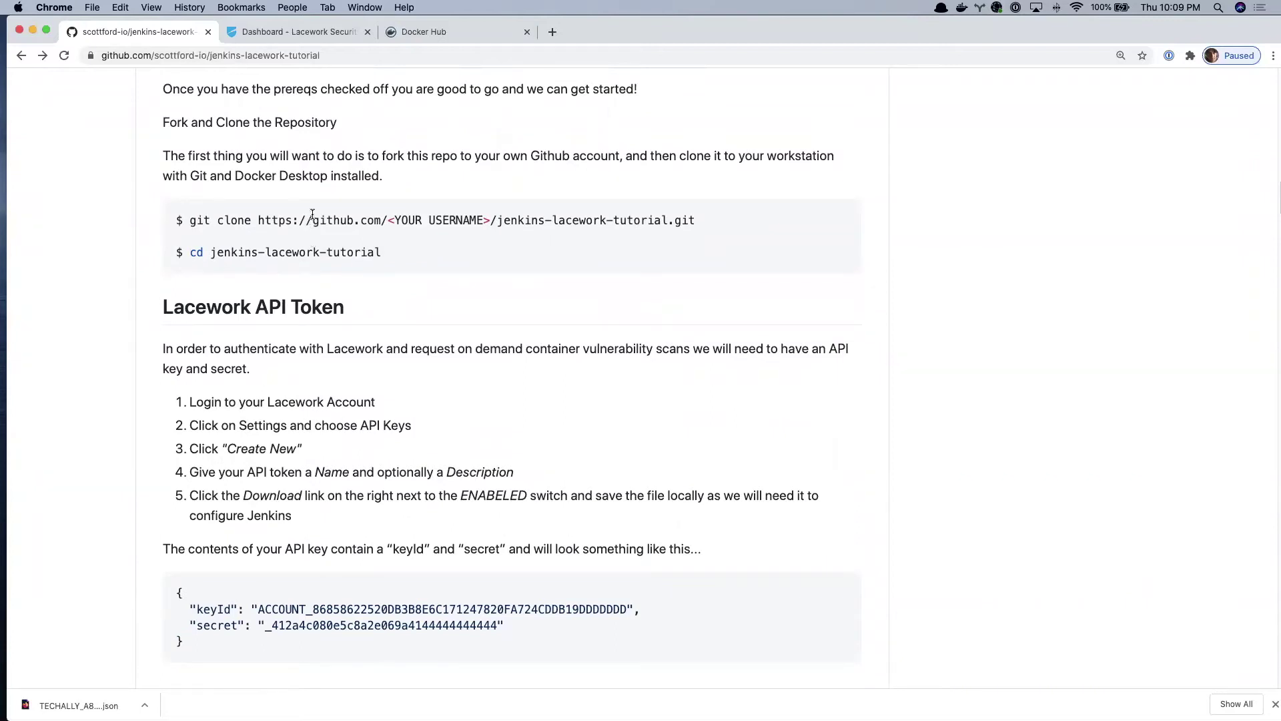
pyautogui.click(297, 31)
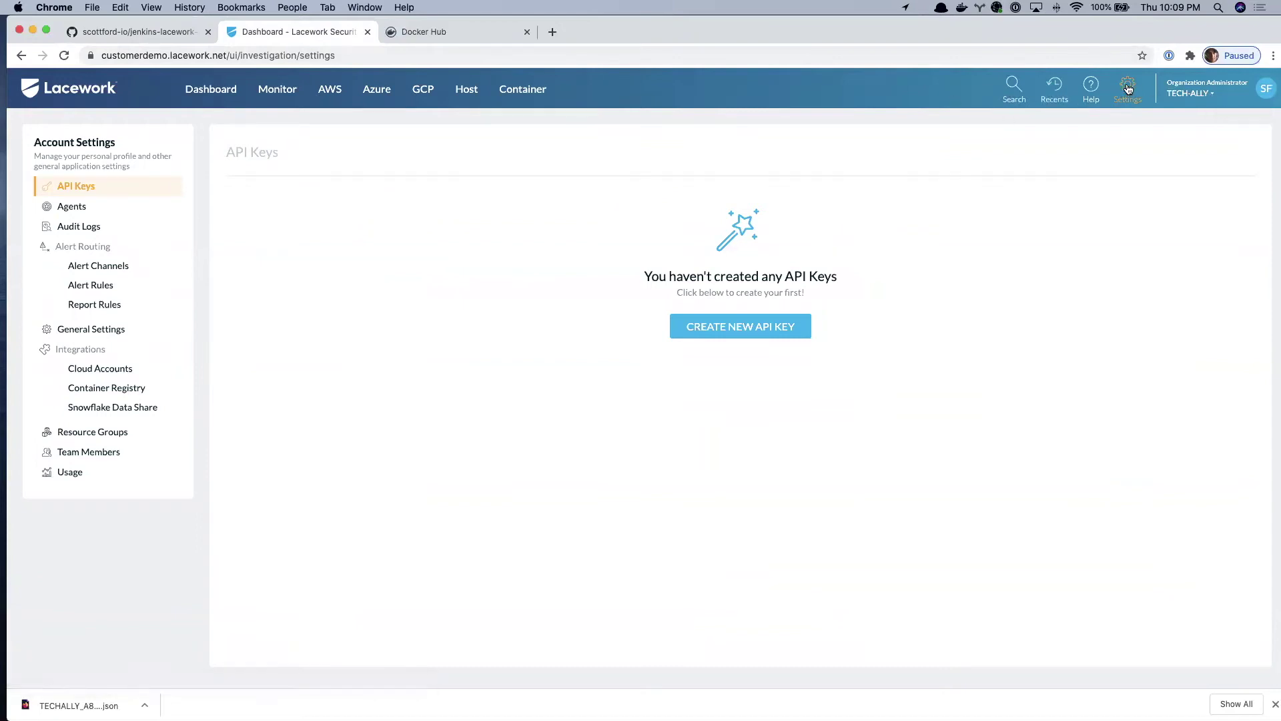
# - In Lacework's API Keys settings, create and save a new key named jenkins-tutorial
pyautogui.click(1128, 88)
pyautogui.click(90, 188)
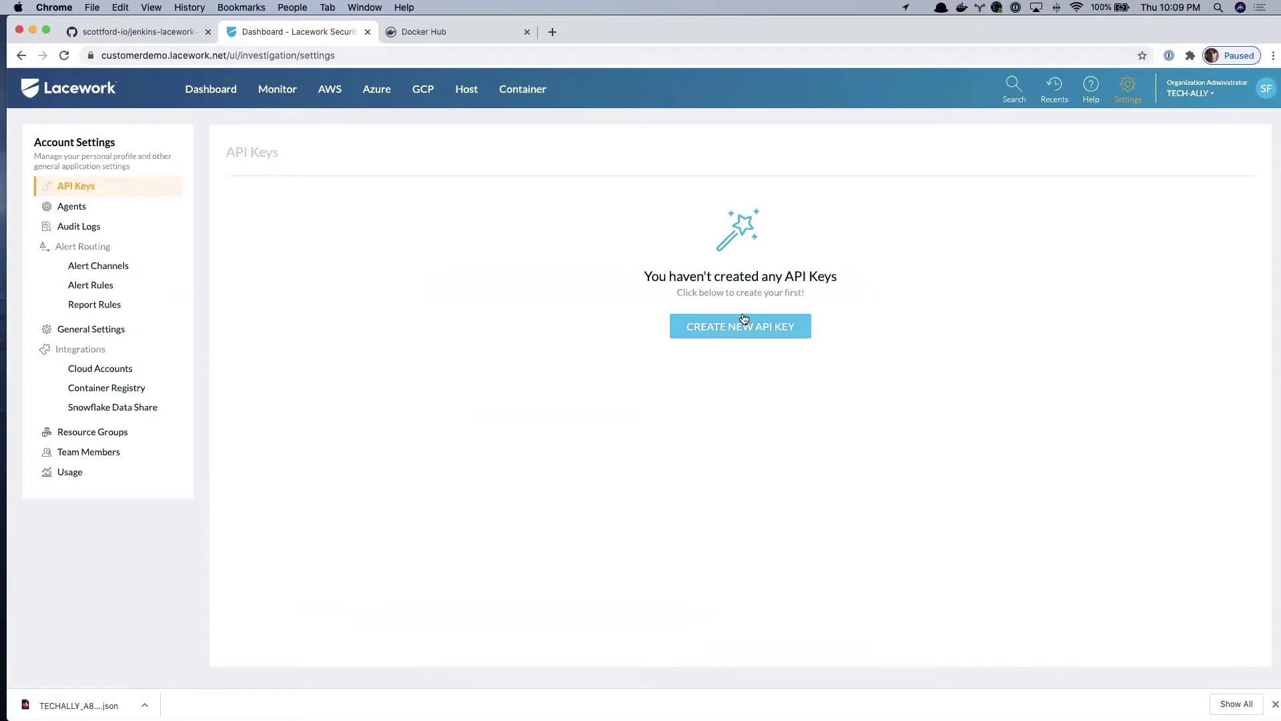
pyautogui.click(780, 331)
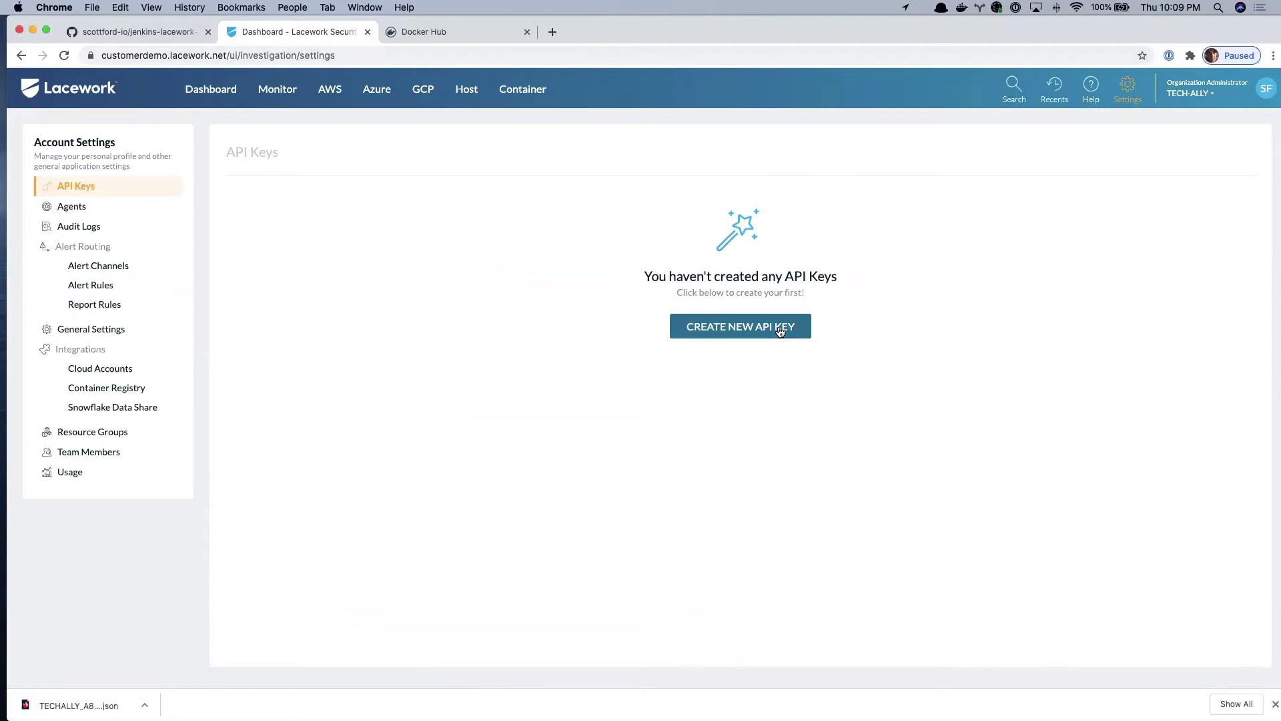
pyautogui.click(350, 212)
pyautogui.write('jenkins-tutorial')
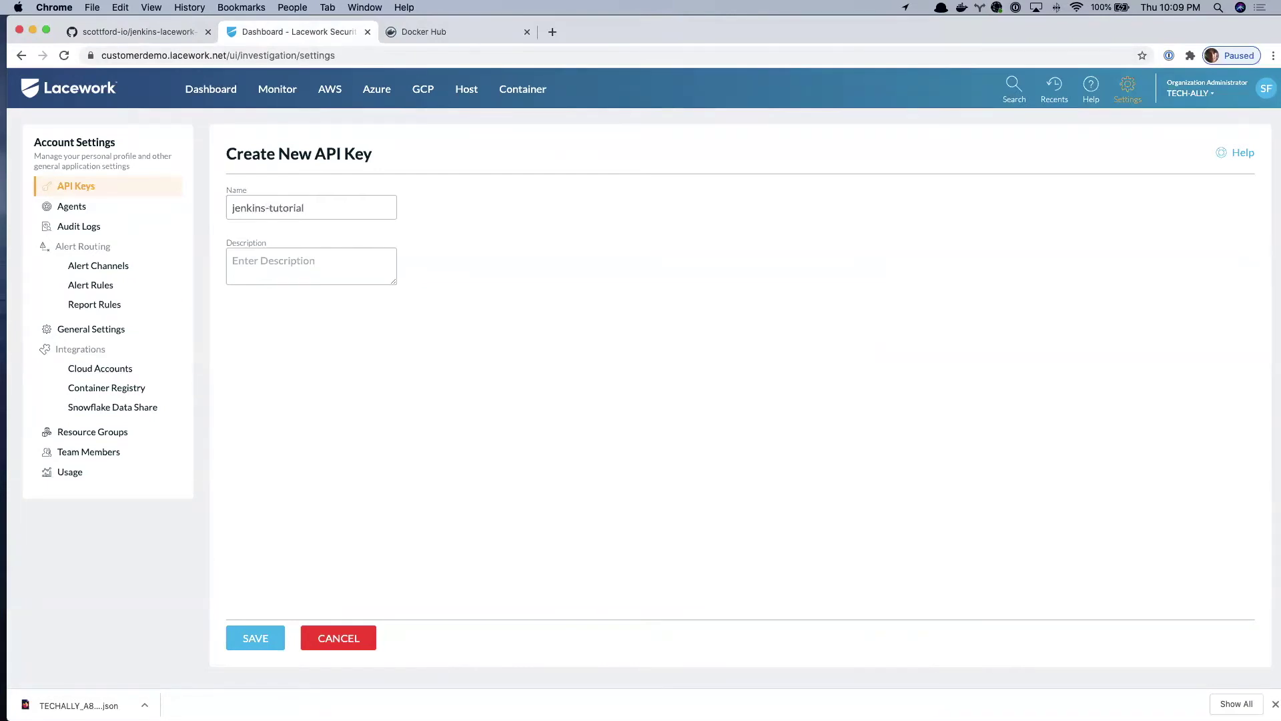
pyautogui.click(245, 650)
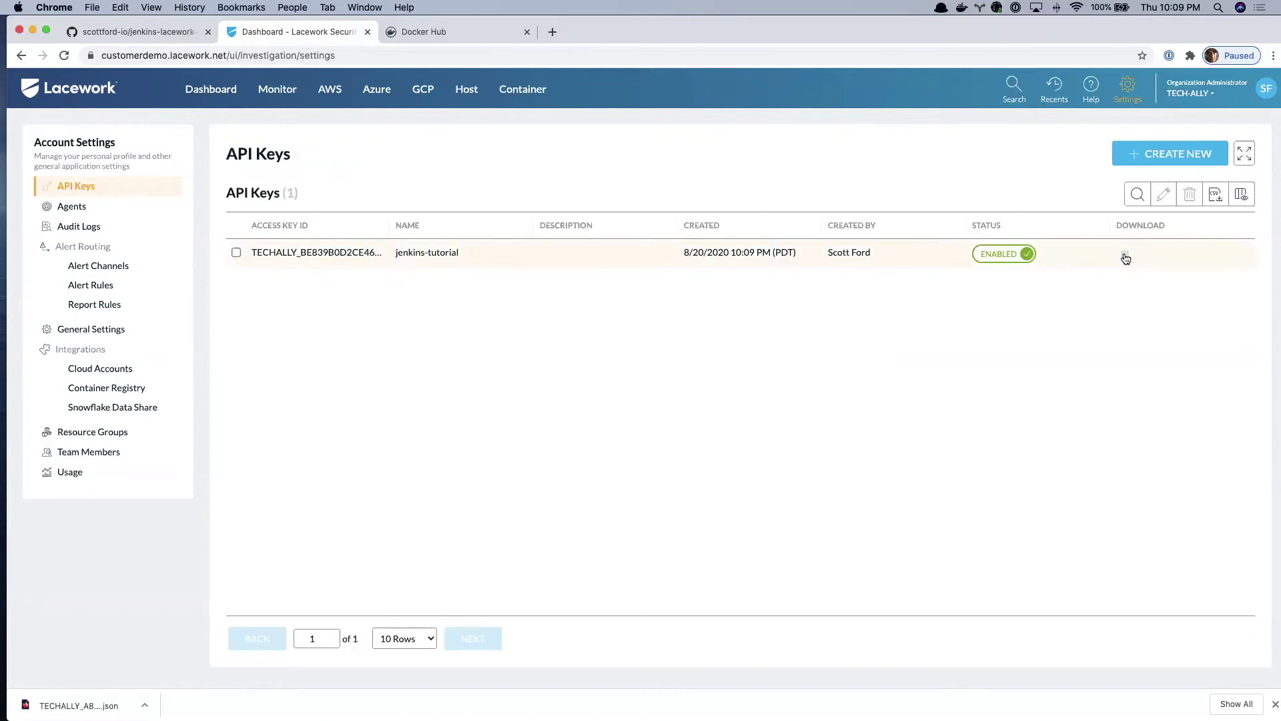
# - Download the jenkins-tutorial key's JSON file and drag it from Finder onto the terminal
pyautogui.click(1126, 258)
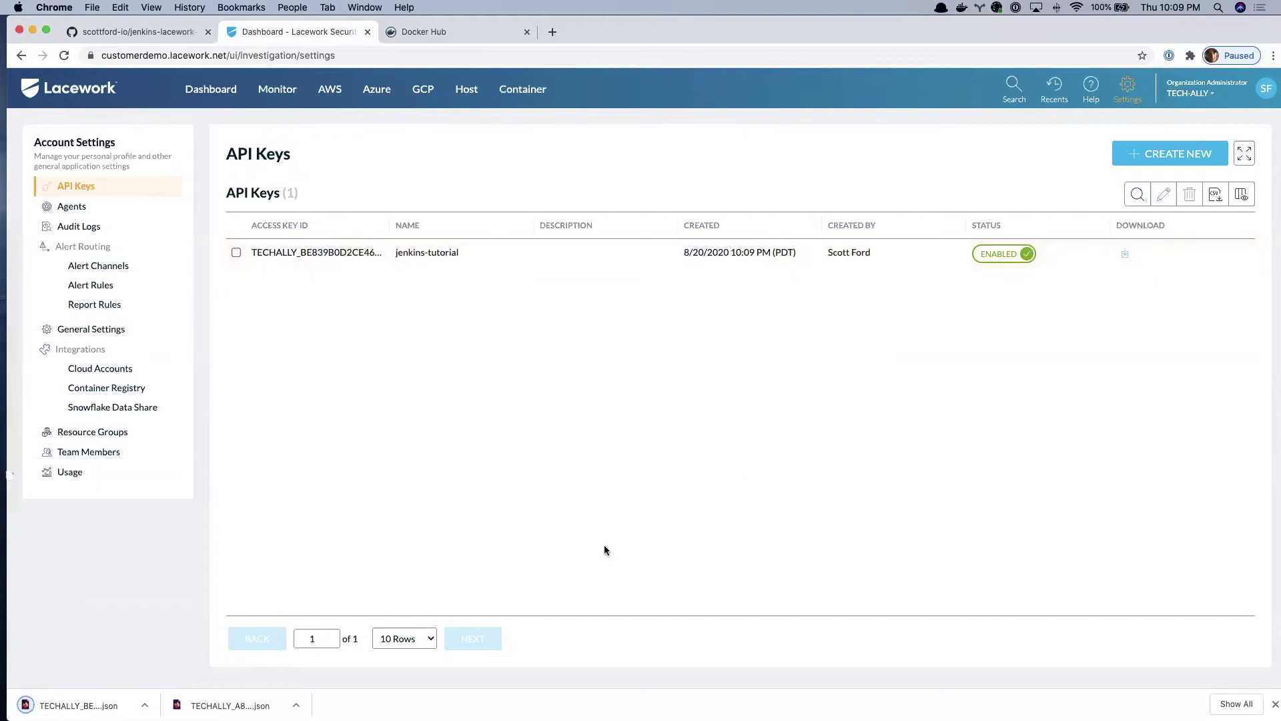
pyautogui.click(144, 705)
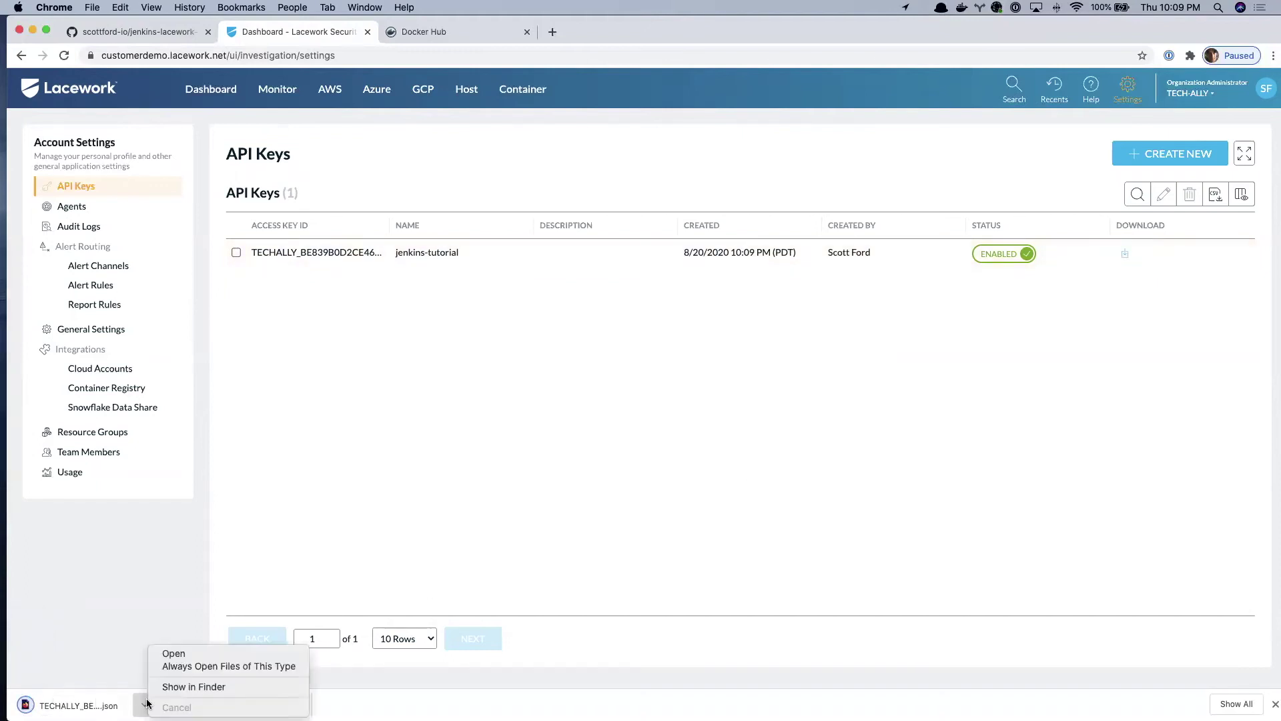
pyautogui.click(173, 689)
pyautogui.moveTo(734, 130); pyautogui.dragTo(1280, 200)
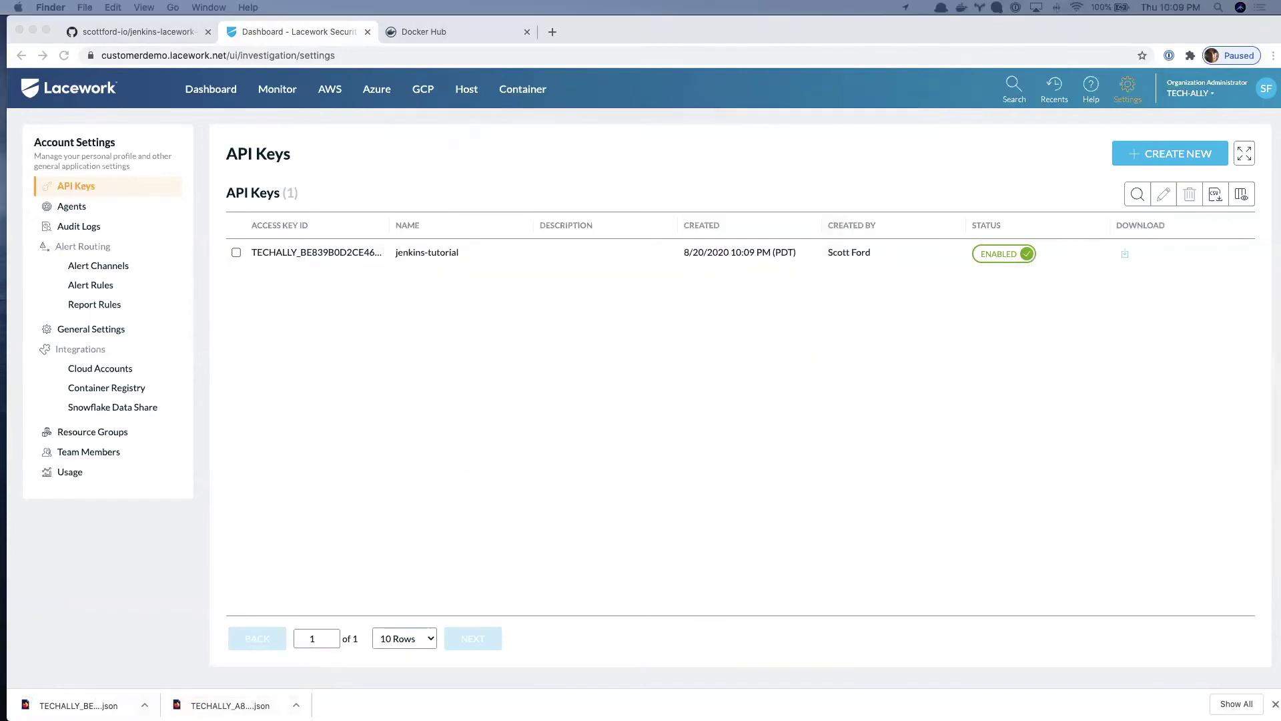
pyautogui.moveTo(1280, 354); pyautogui.dragTo(848, 393)
pyautogui.press('super+Tab')
pyautogui.press('super+Tab')
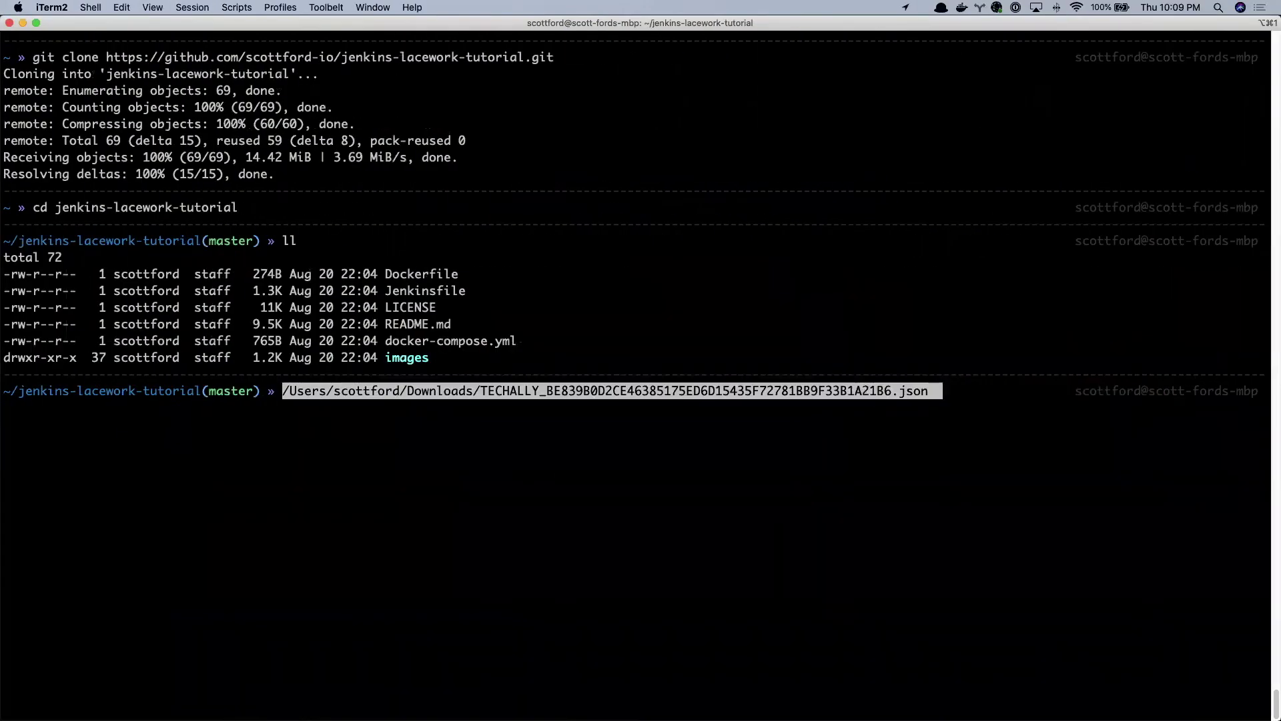
# - Prefix the dropped key file path with cat and print its contents
pyautogui.hotkey('ctrl', 'a')
pyautogui.write('cat')
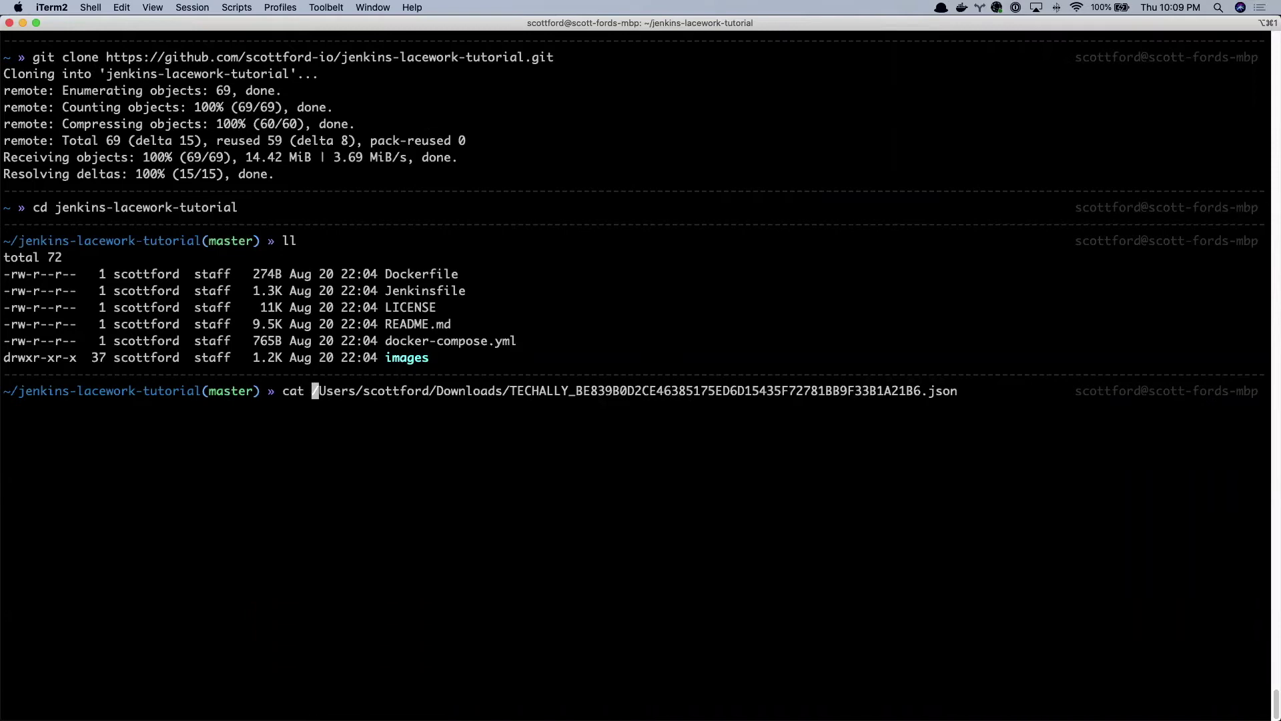
pyautogui.press('Return')
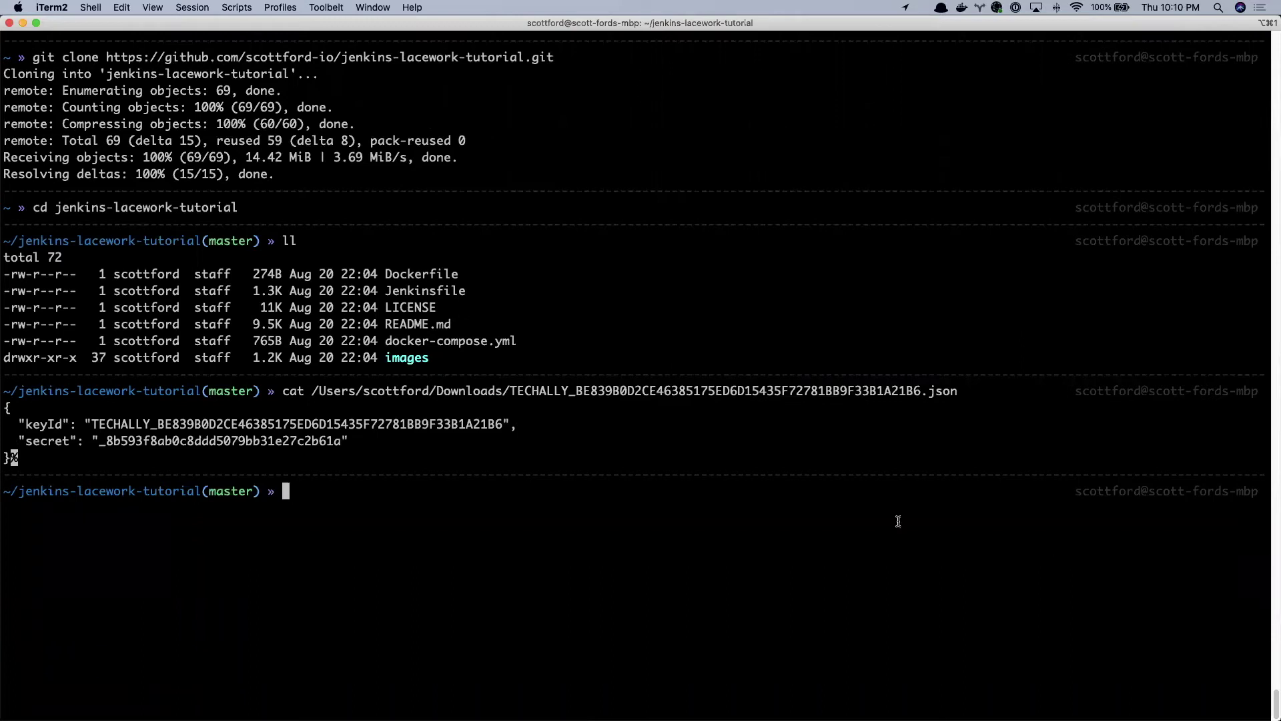
# - Select the printed keyId and secret values, then return to the GitHub tutorial README
pyautogui.doubleClick(44, 423)
pyautogui.doubleClick(228, 423)
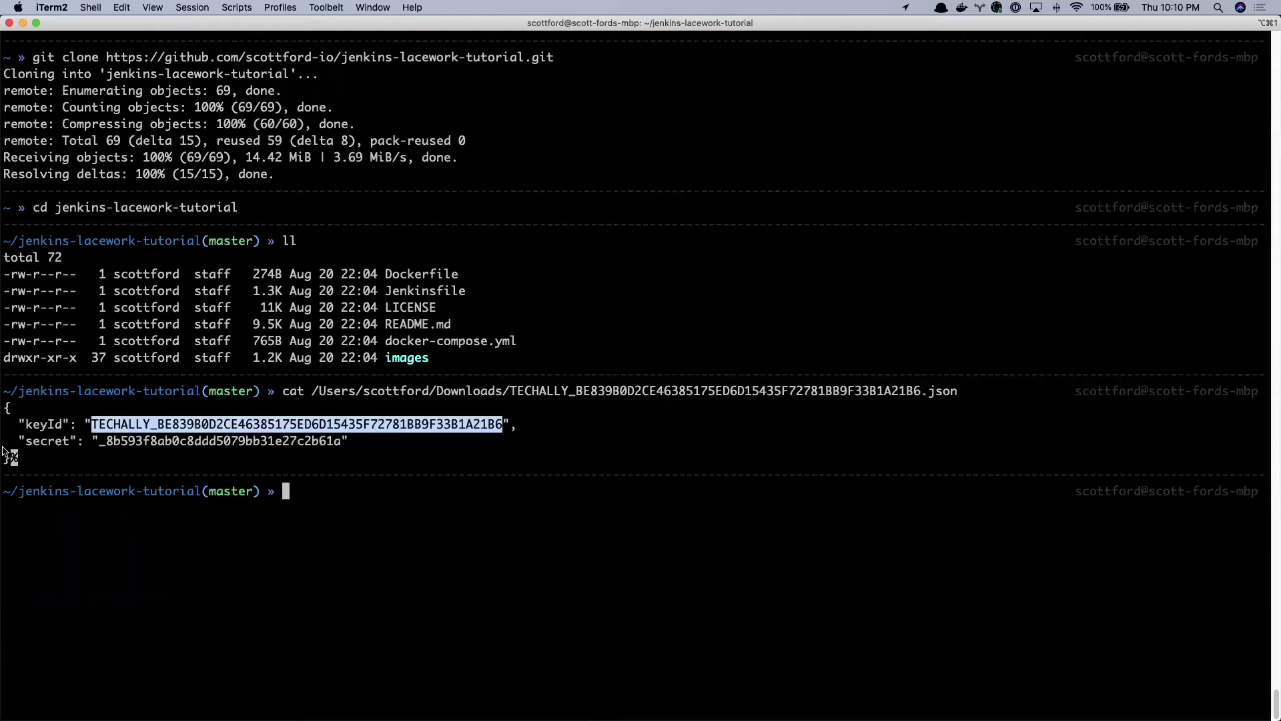
pyautogui.doubleClick(182, 442)
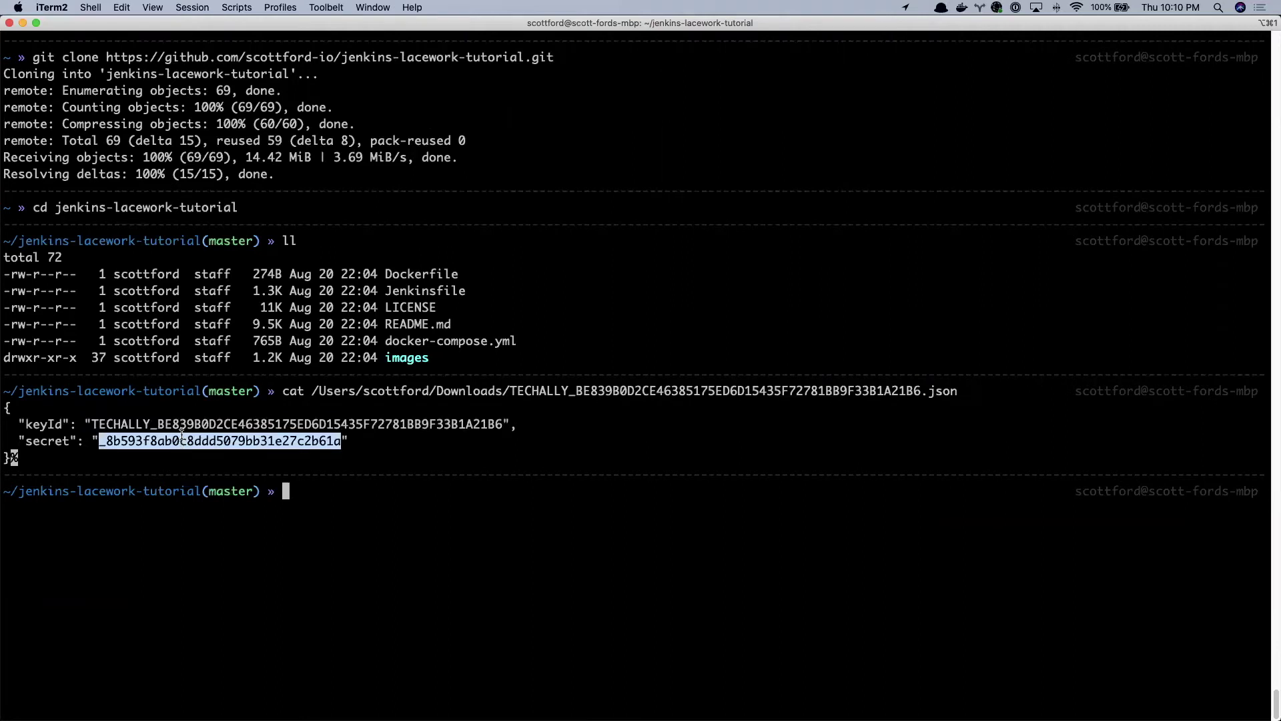
pyautogui.hotkey('ctrl', 'Left')
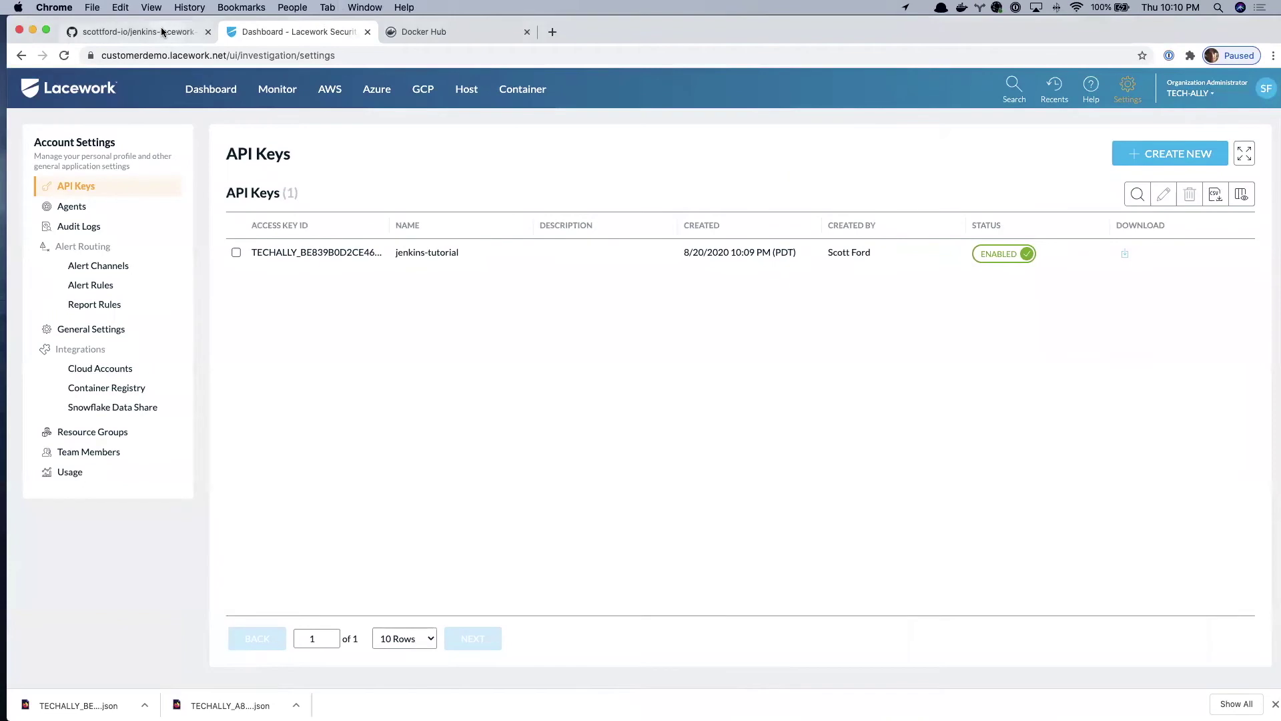
pyautogui.click(162, 32)
# - Scroll to the docker-compose up section and copy 'docker-compose -p lacework up -d'
pyautogui.scroll(-5, 602, 334)
pyautogui.scroll(-5, 601, 335)
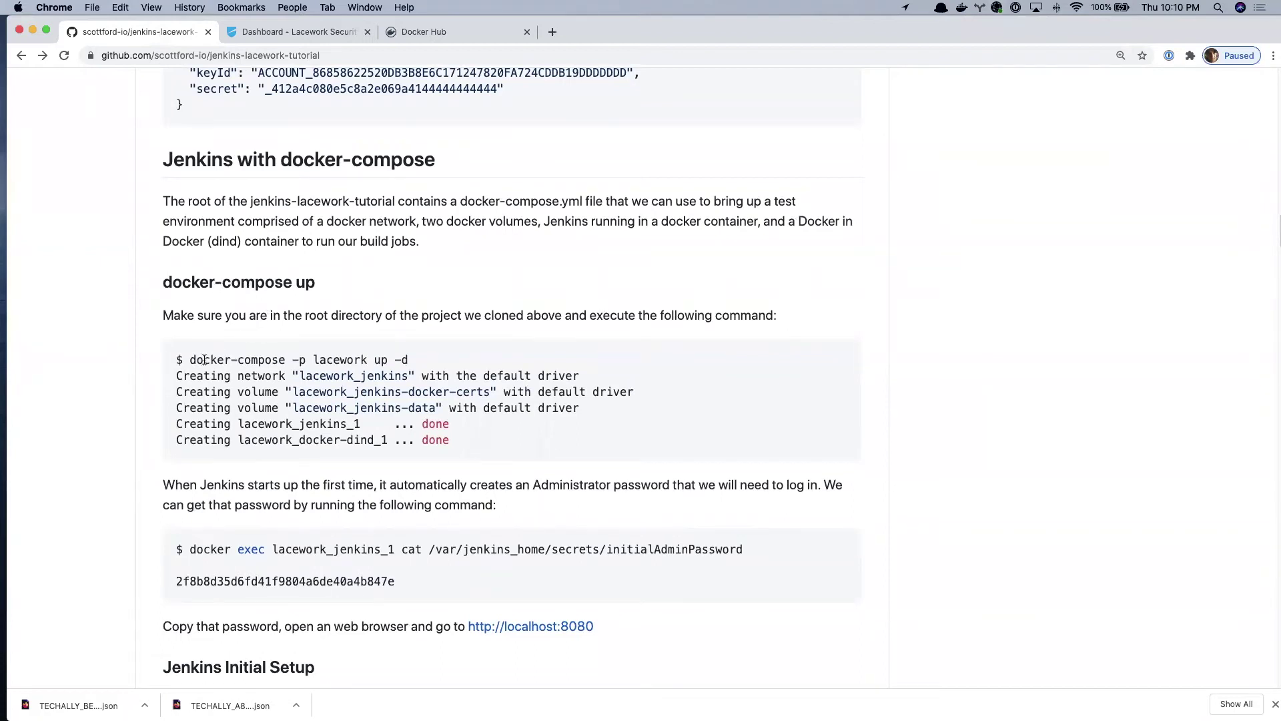
pyautogui.moveTo(188, 360); pyautogui.dragTo(412, 362)
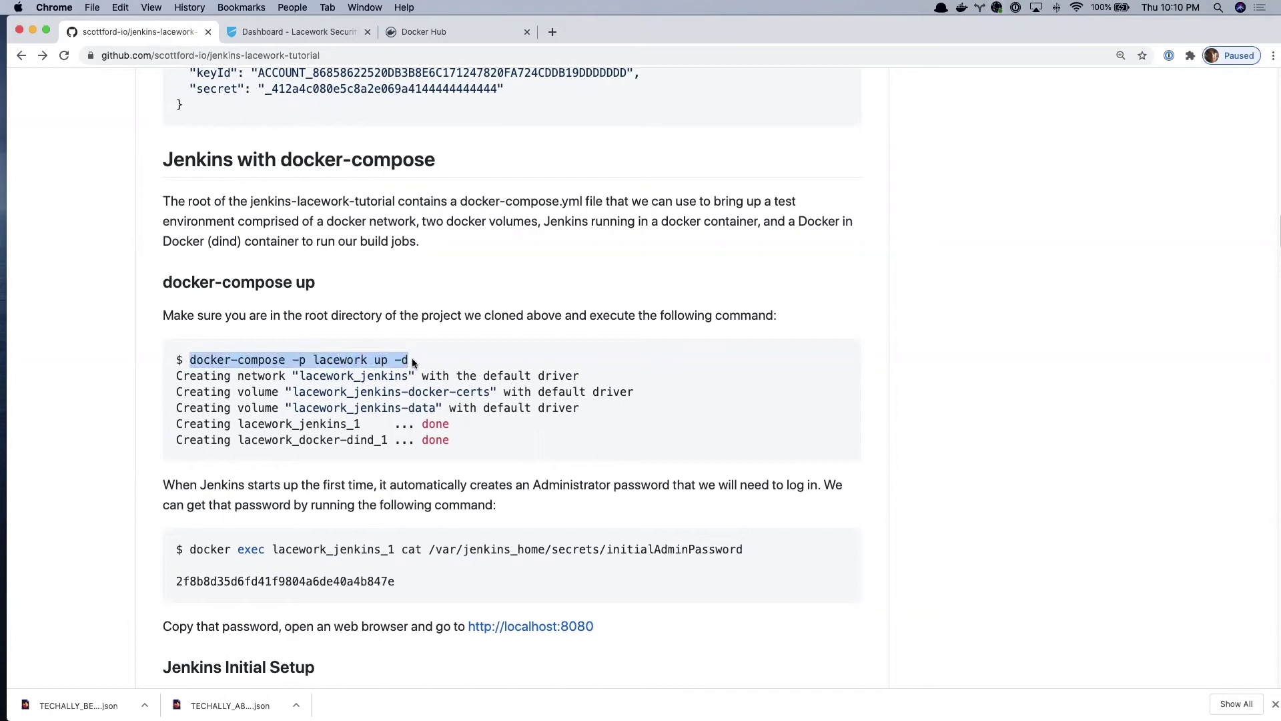
pyautogui.press('super+c')
# - Clear the terminal and run the pasted 'docker-compose -p lacework up -d' command
pyautogui.press('super+Tab')
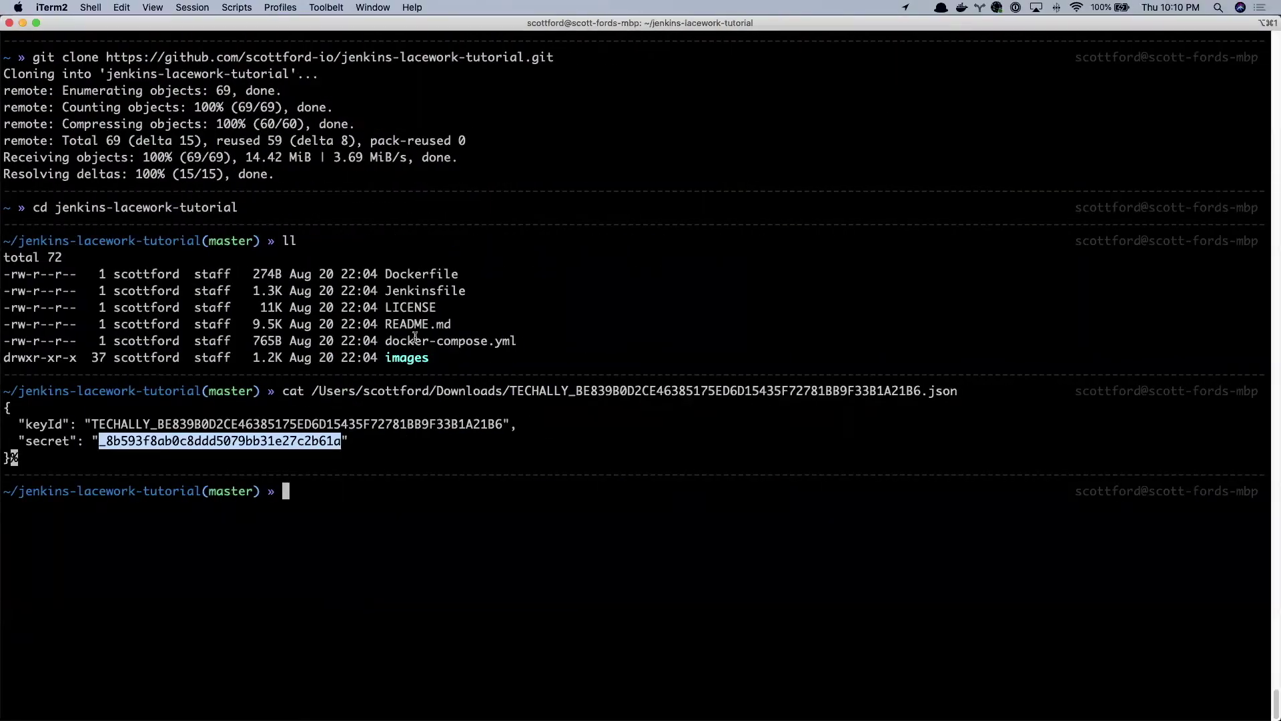
pyautogui.write('clear')
pyautogui.press('Return')
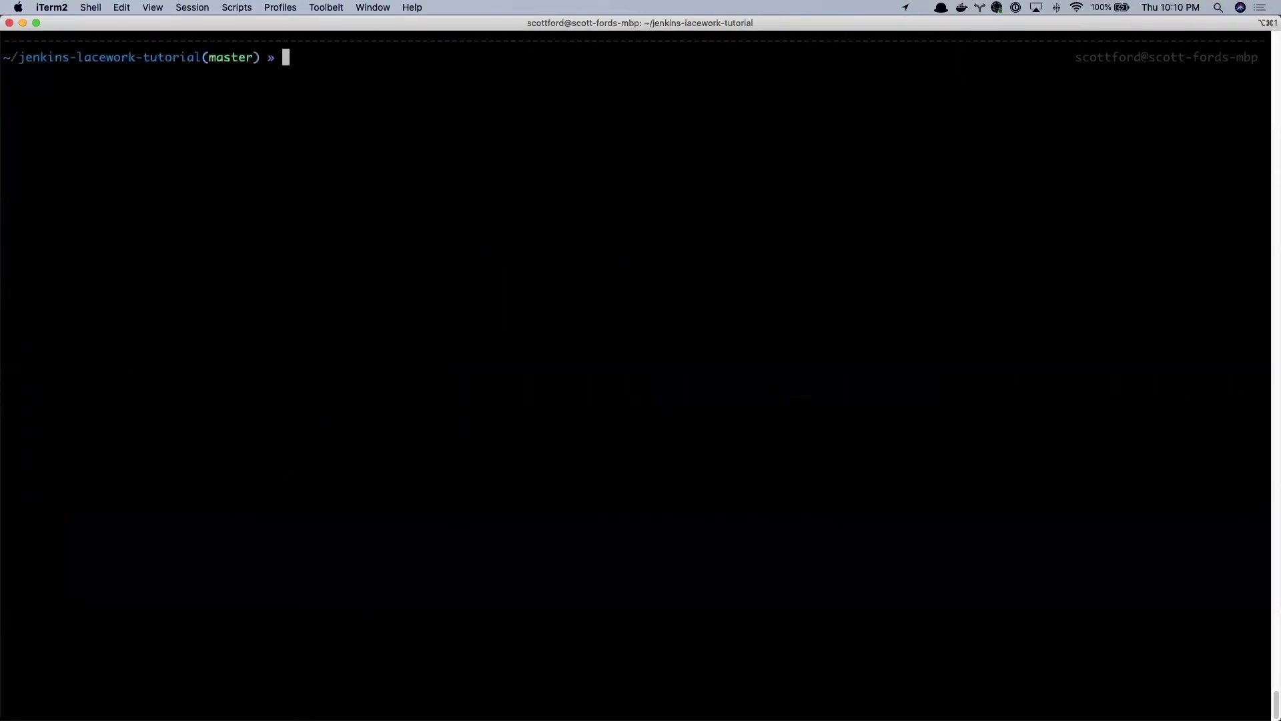
pyautogui.press('super+v')
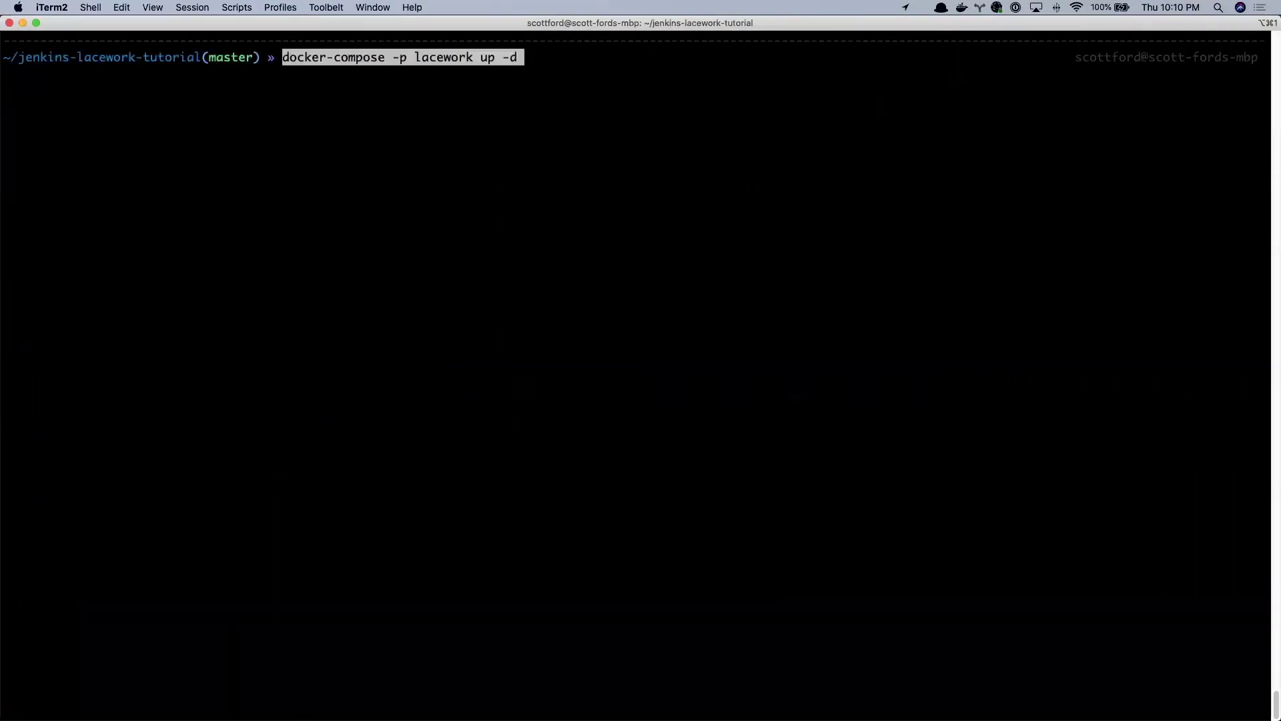
pyautogui.press('Return')
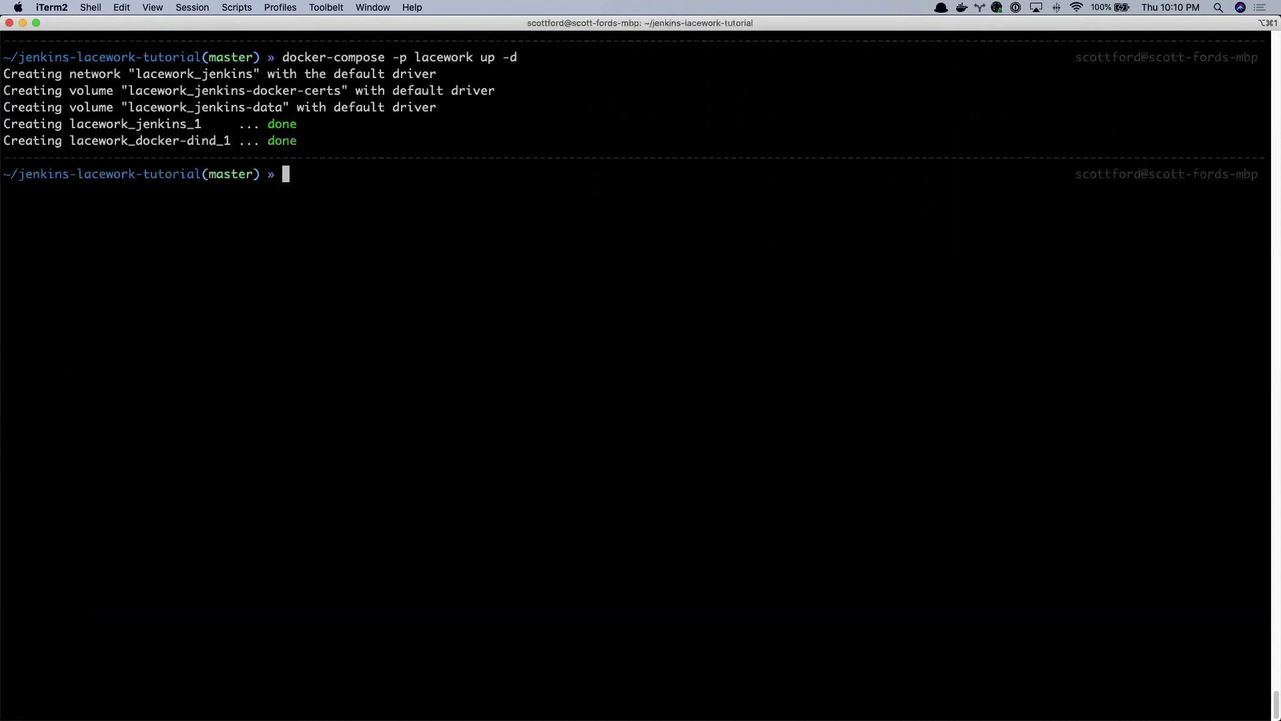
# - Run docker ps and confirm the jenkinsci/blueocean and docker:dind containers are running
pyautogui.write('docker ps')
pyautogui.press('Return')
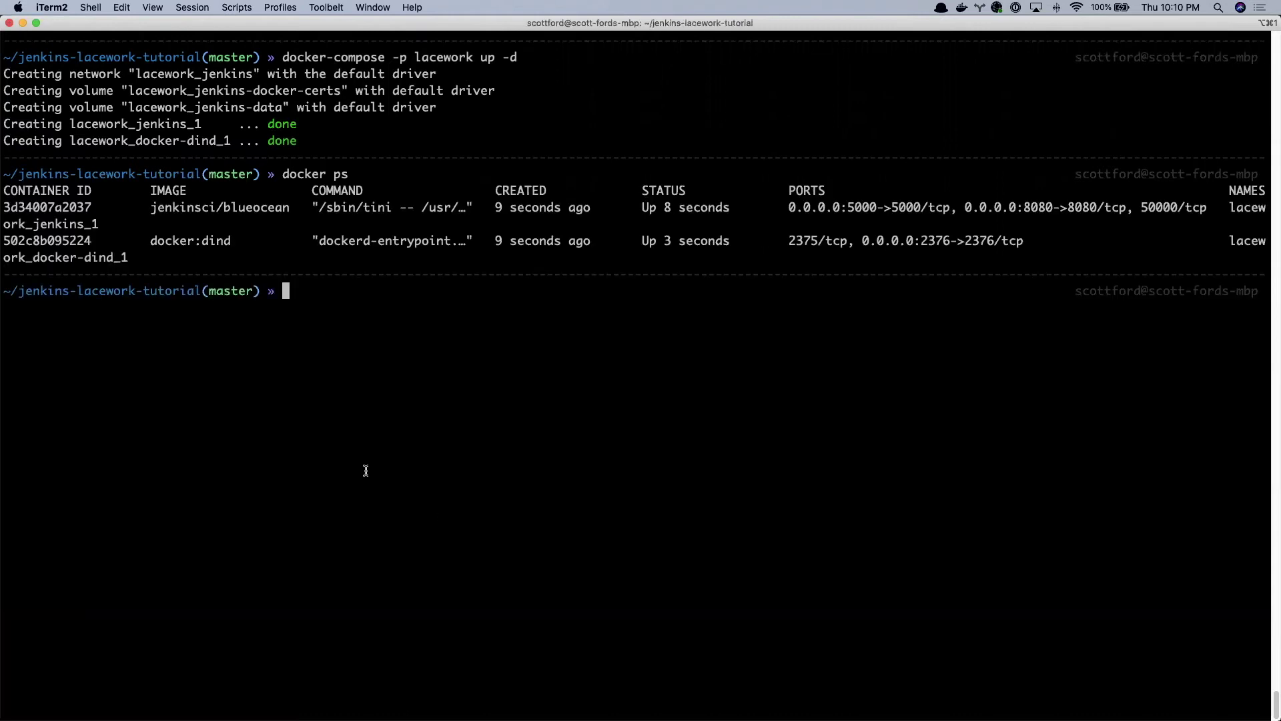
pyautogui.doubleClick(188, 208)
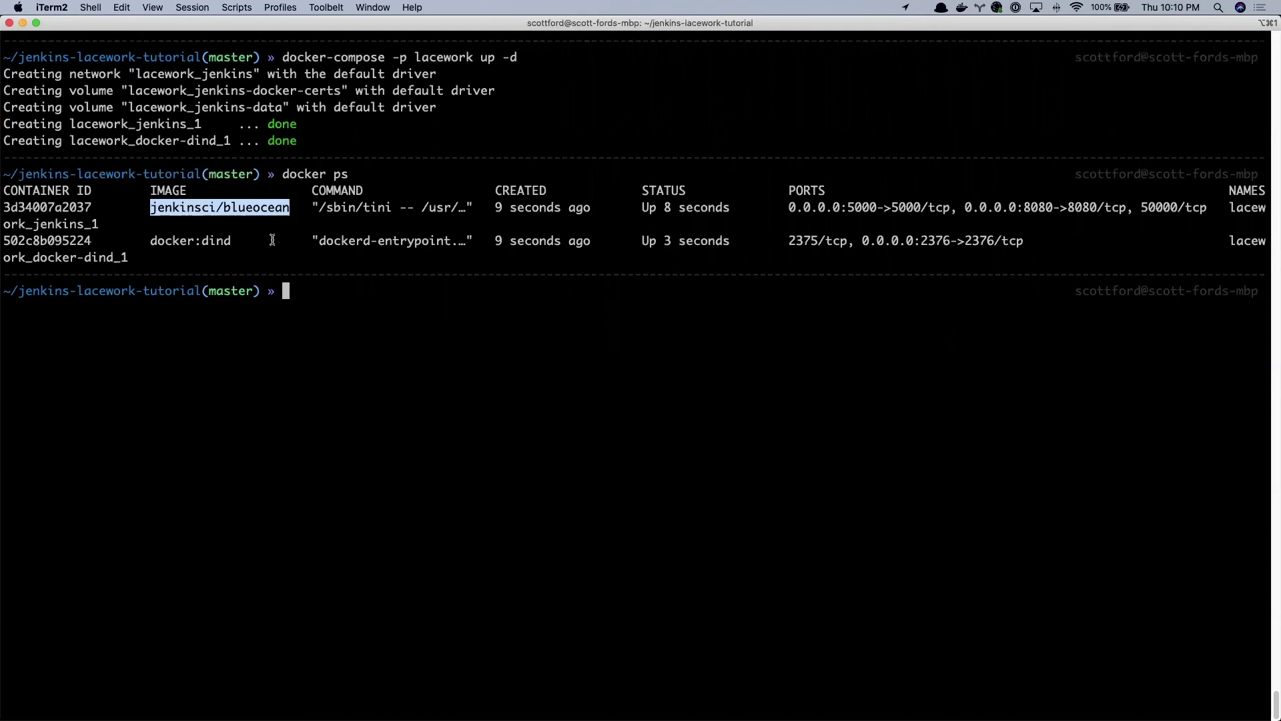
pyautogui.doubleClick(212, 241)
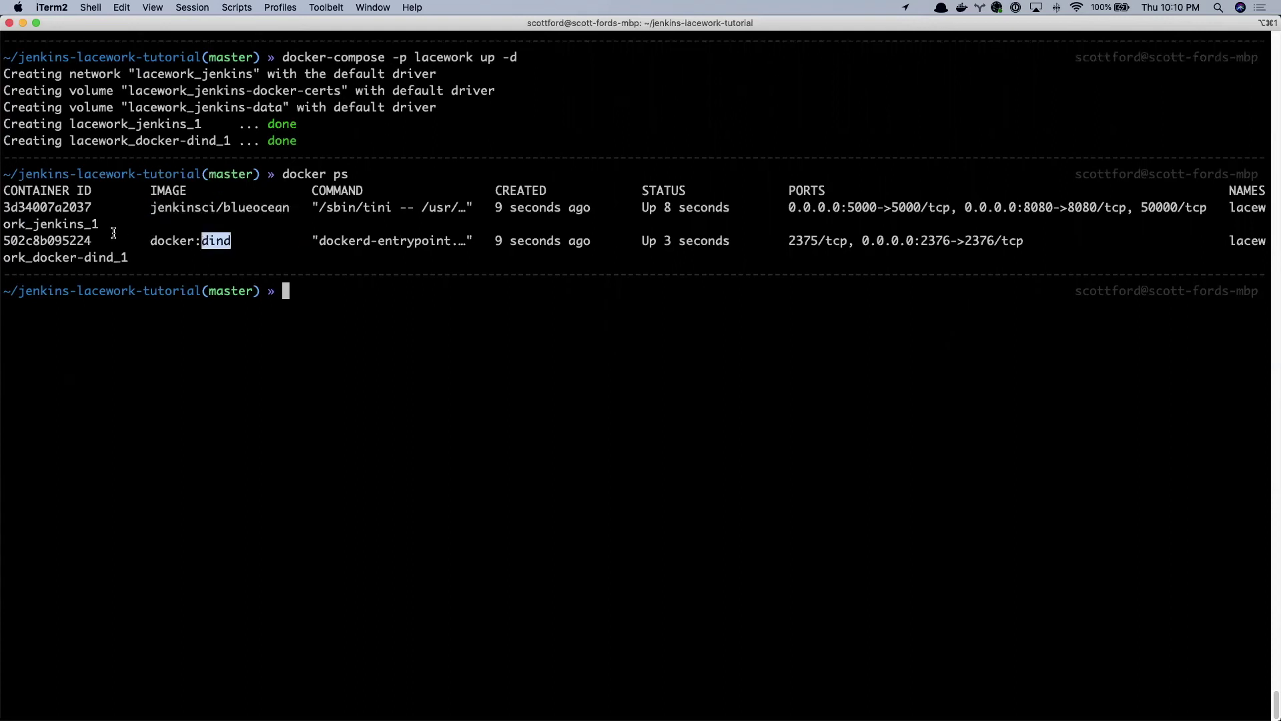
pyautogui.moveTo(1230, 207); pyautogui.dragTo(96, 223)
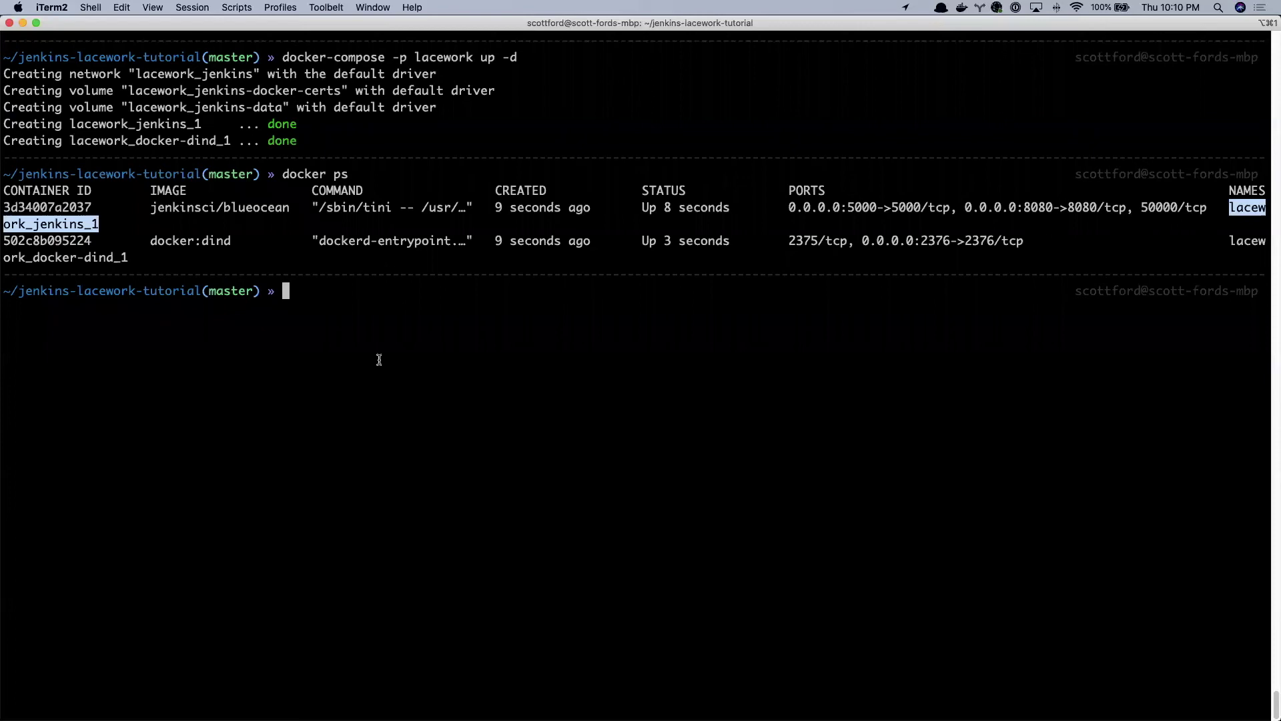
pyautogui.hotkey('ctrl', 'Left')
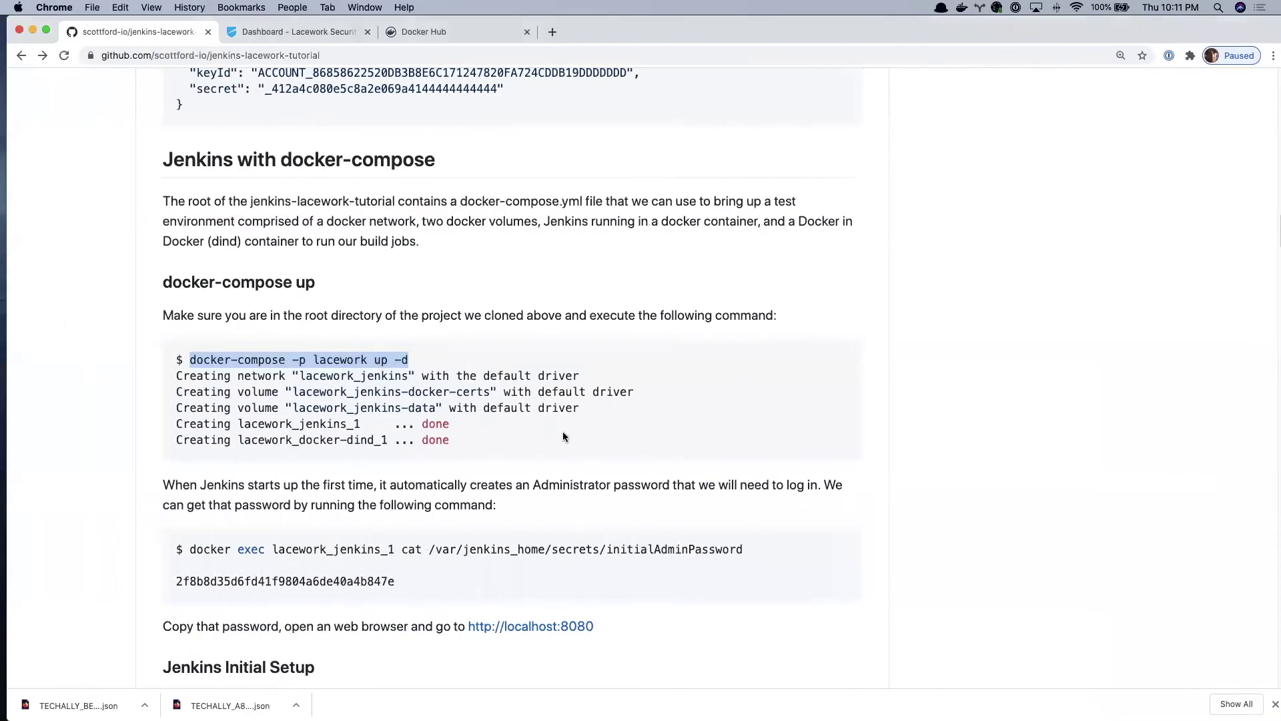
# - Copy the README's docker exec command that reads initialAdminPassword, then go to iTerm2
pyautogui.scroll(-1, 563, 432)
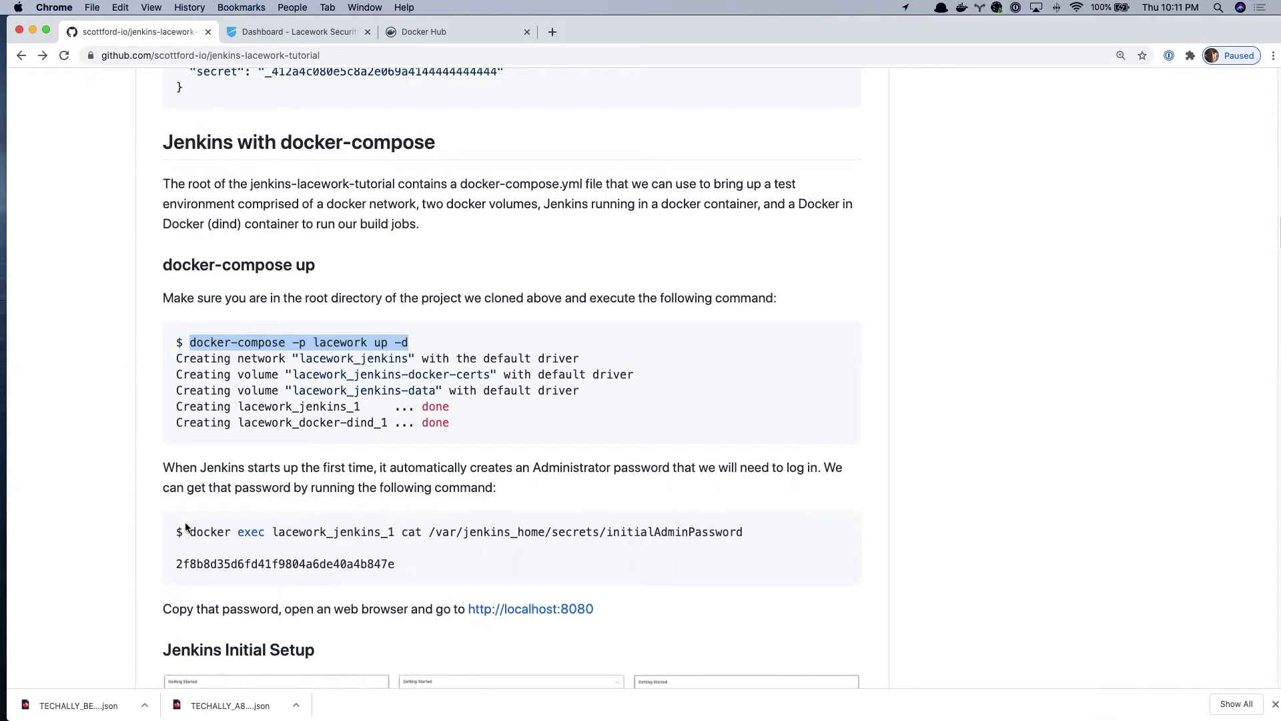
pyautogui.moveTo(189, 532); pyautogui.dragTo(750, 541)
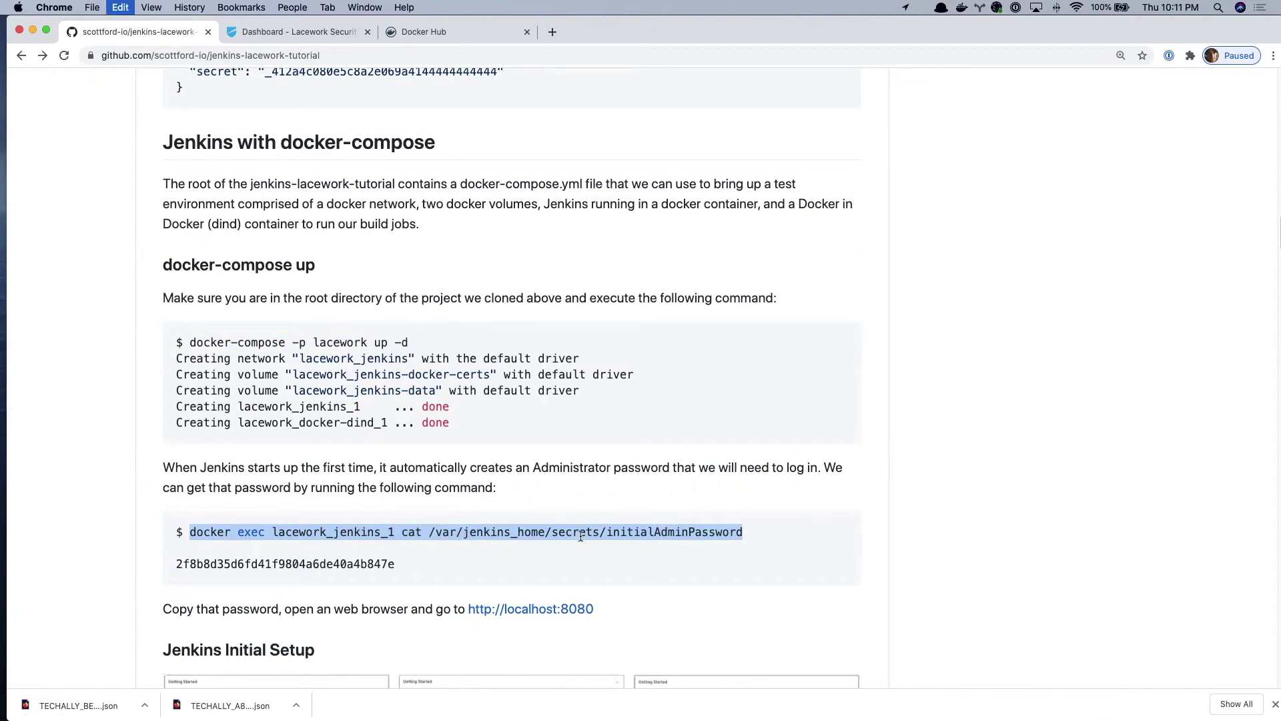
pyautogui.press('super+Tab')
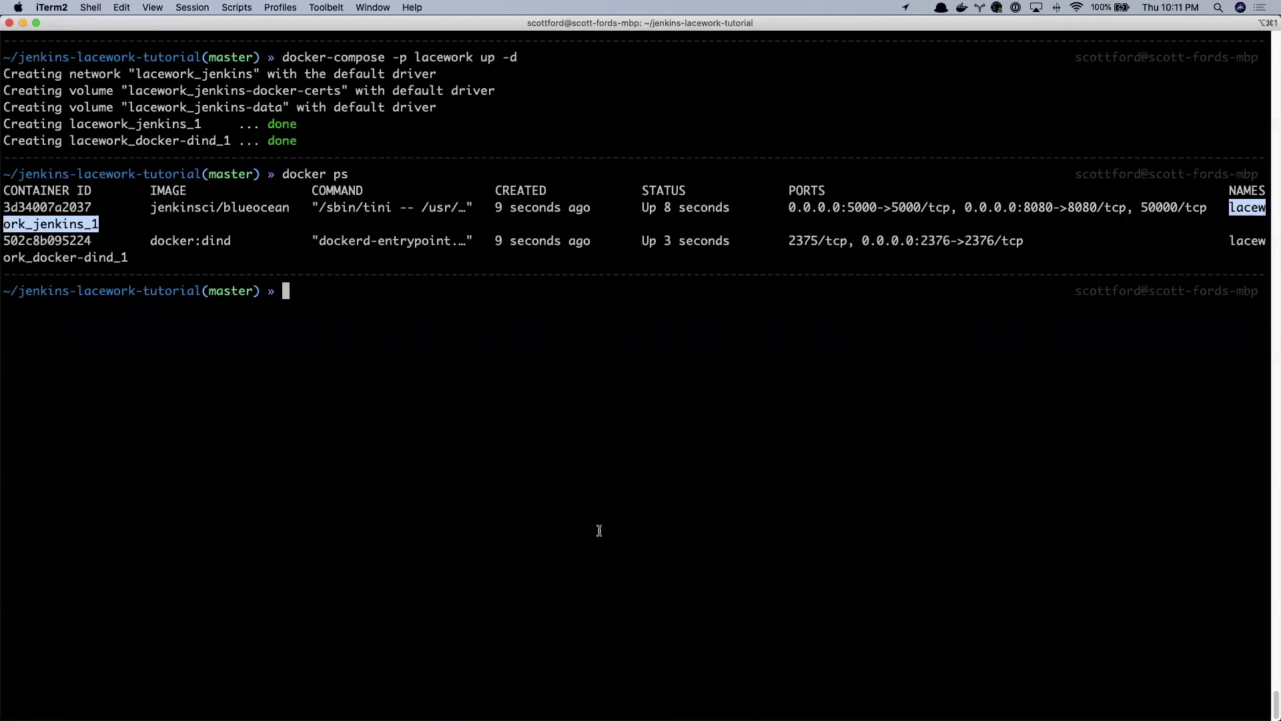
# - Run the pasted docker exec command and select the printed Jenkins admin password
pyautogui.press('super+v')
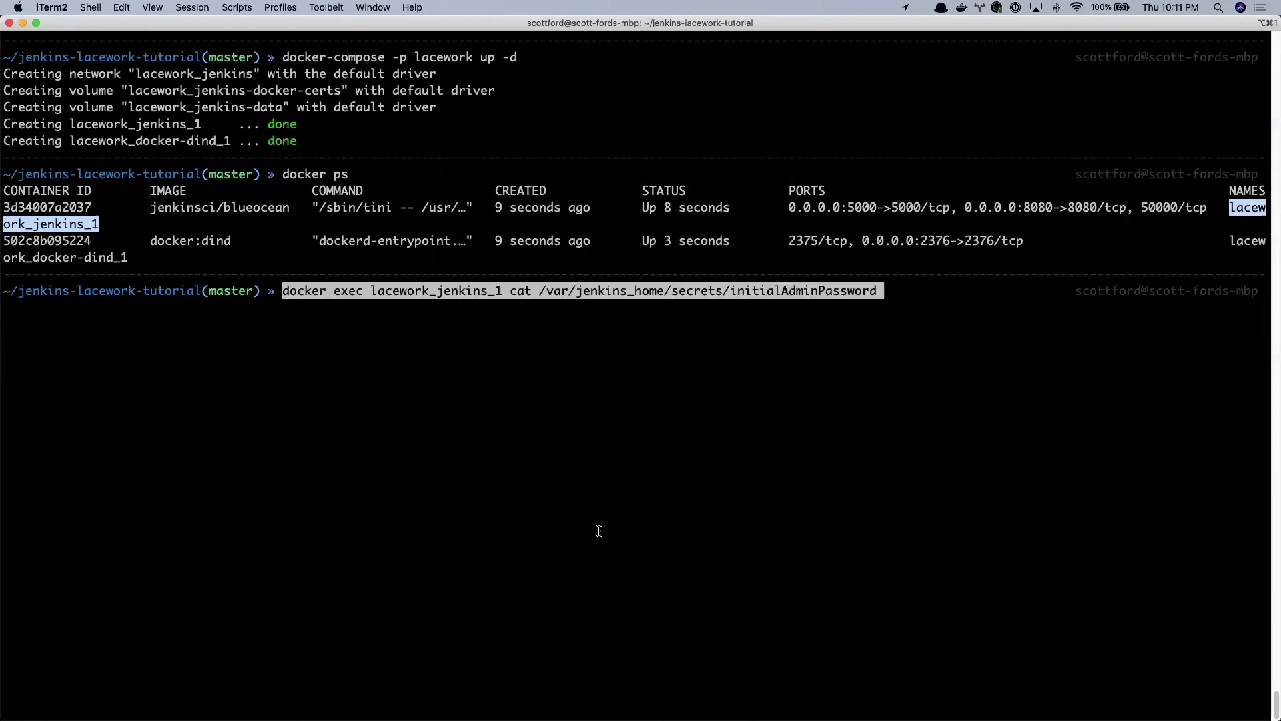
pyautogui.press('Return')
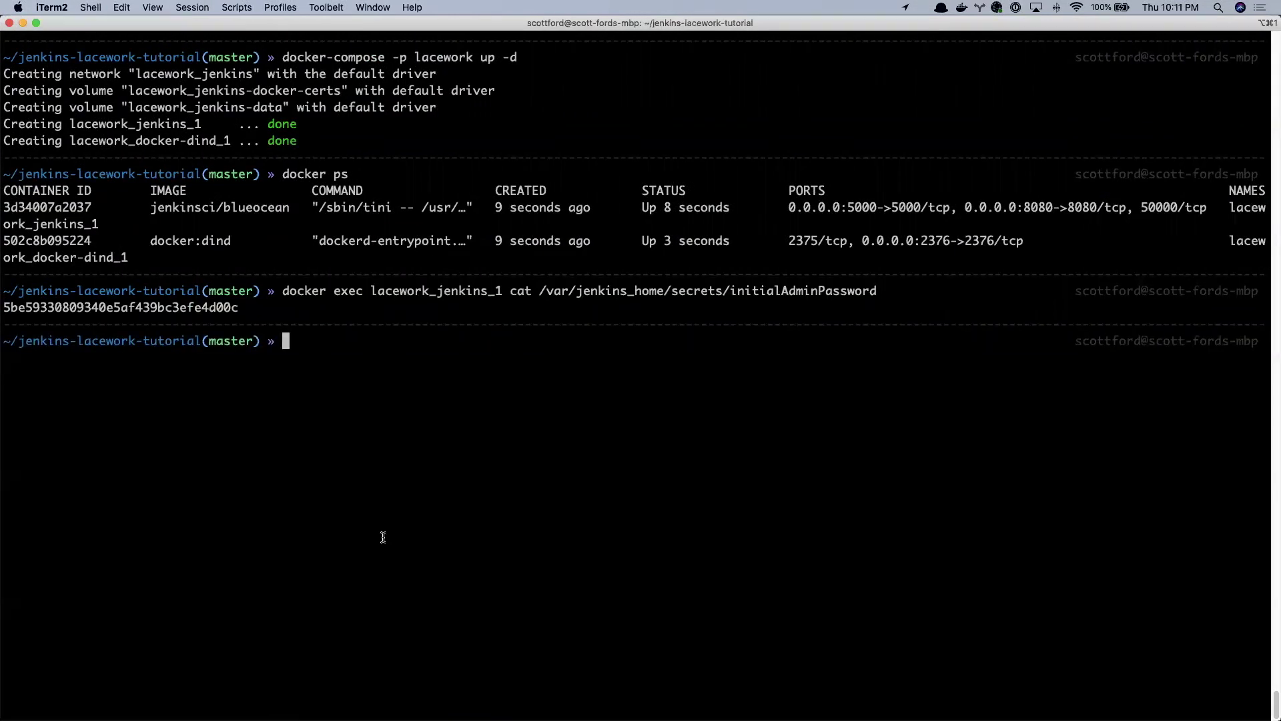
pyautogui.doubleClick(183, 308)
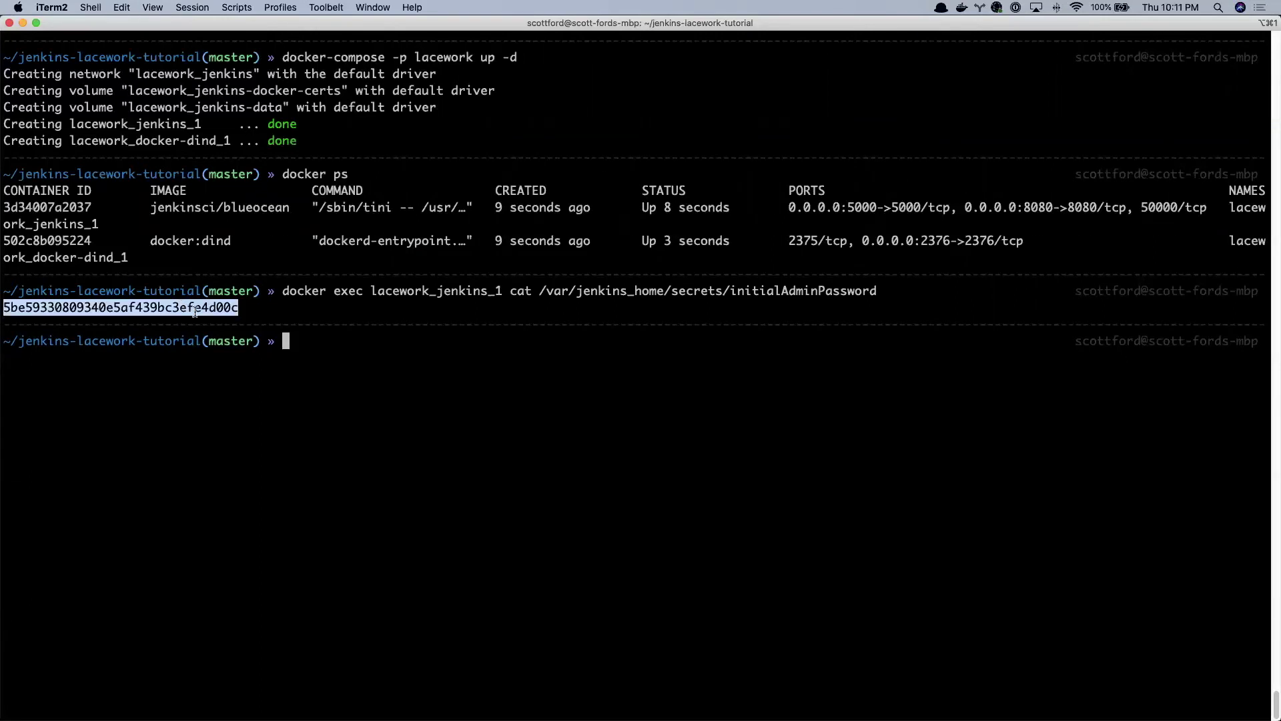
# - Back in the README, scroll to the localhost:8080 link and open its context menu
pyautogui.press('super+Tab')
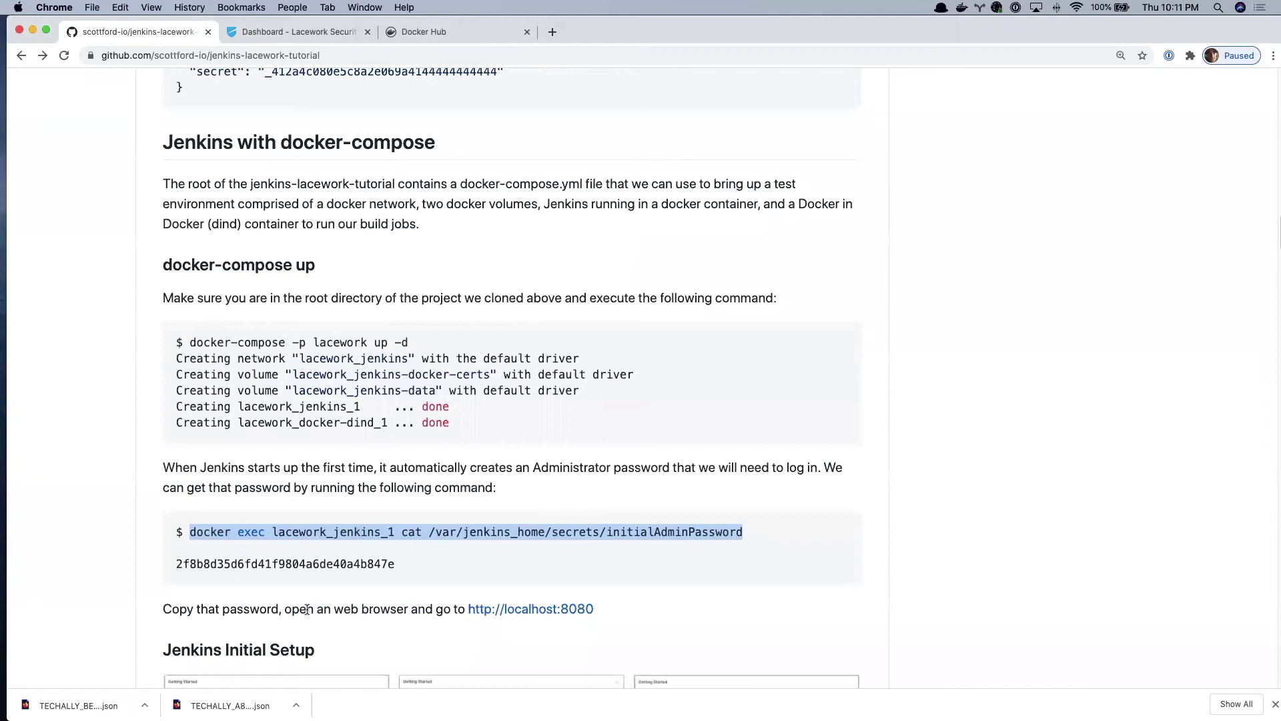
pyautogui.scroll(-2, 451, 543)
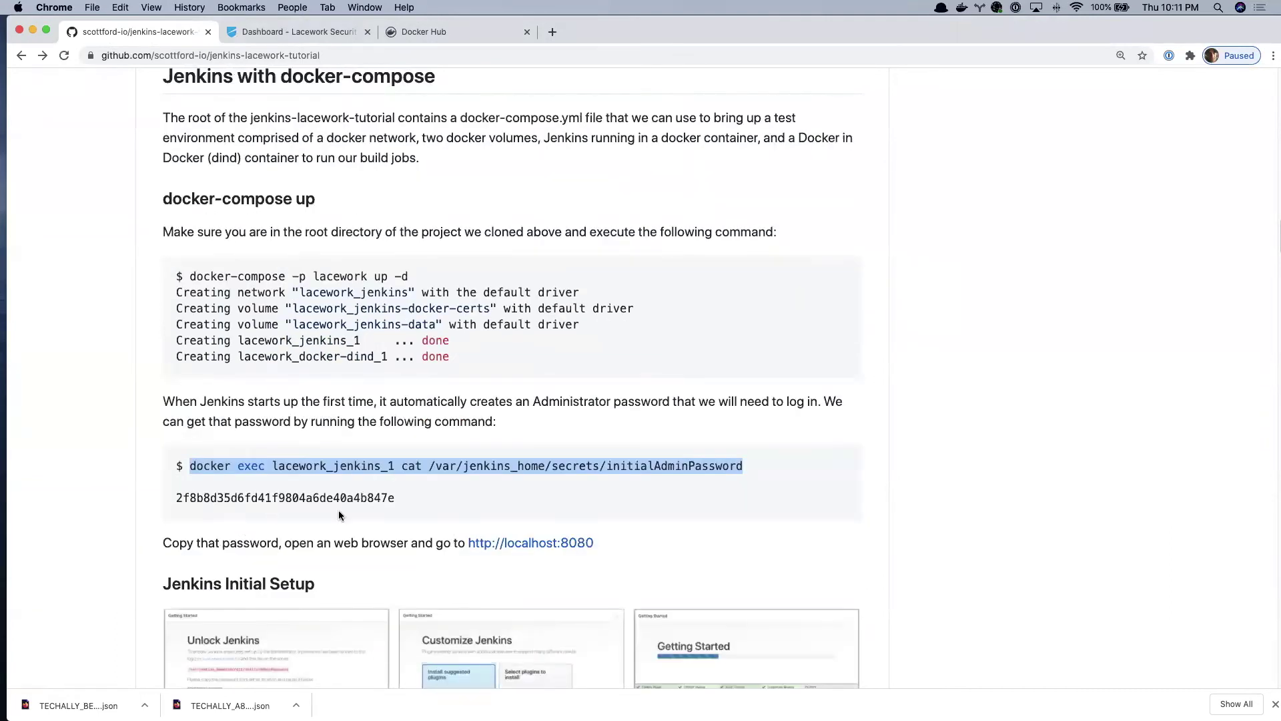
pyautogui.rightClick(549, 544)
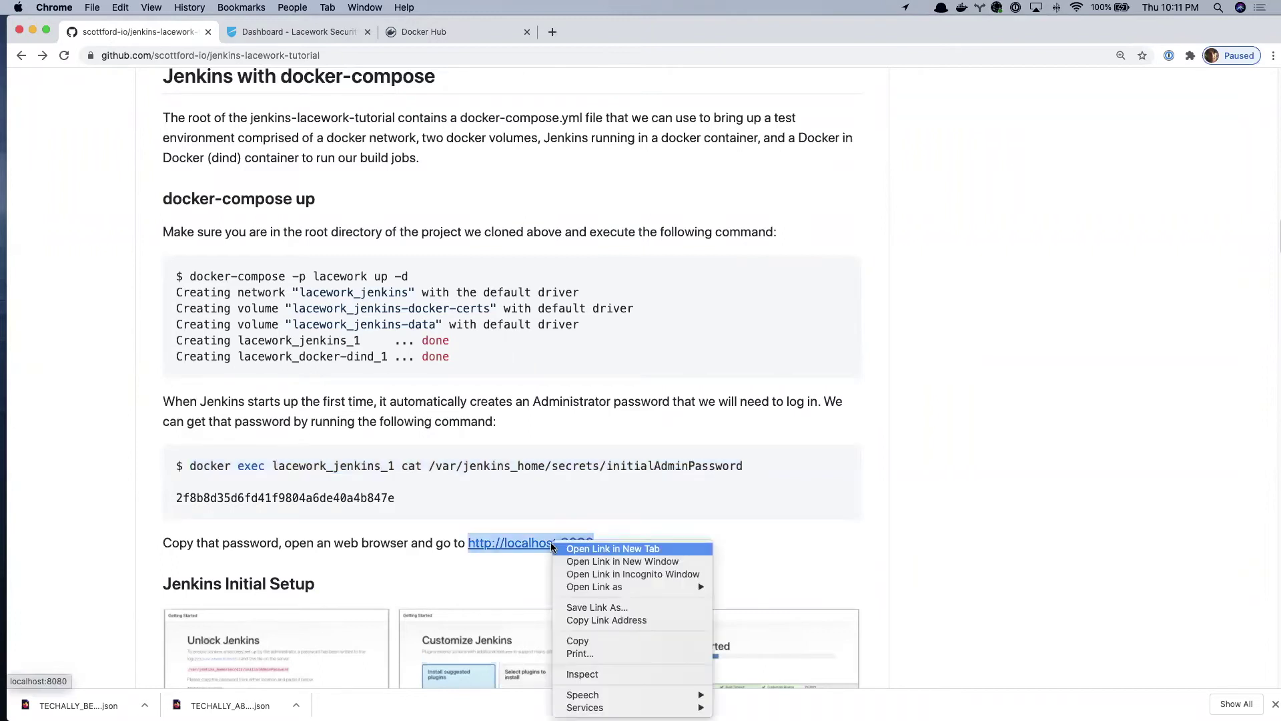
# - Open localhost:8080 in a new tab and unlock Jenkins with the pasted admin password
pyautogui.click(648, 552)
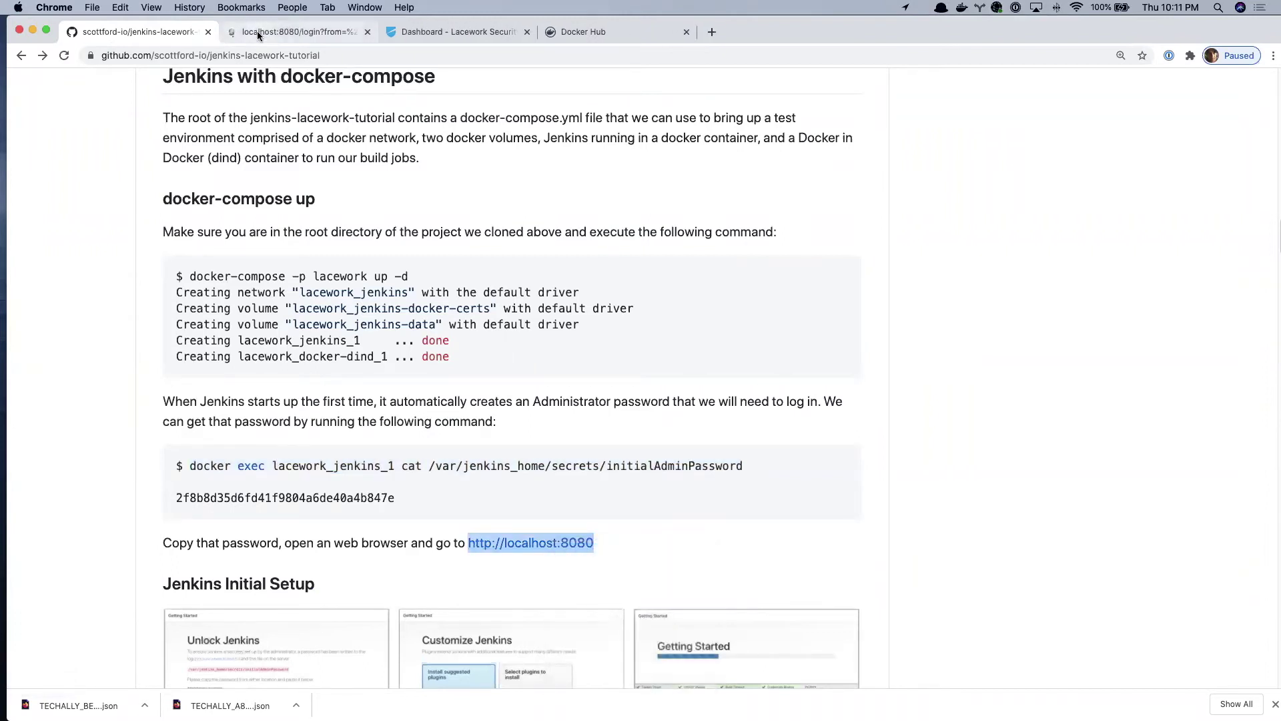
pyautogui.click(258, 34)
pyautogui.click(594, 331)
pyautogui.press('super+v')
pyautogui.click(940, 653)
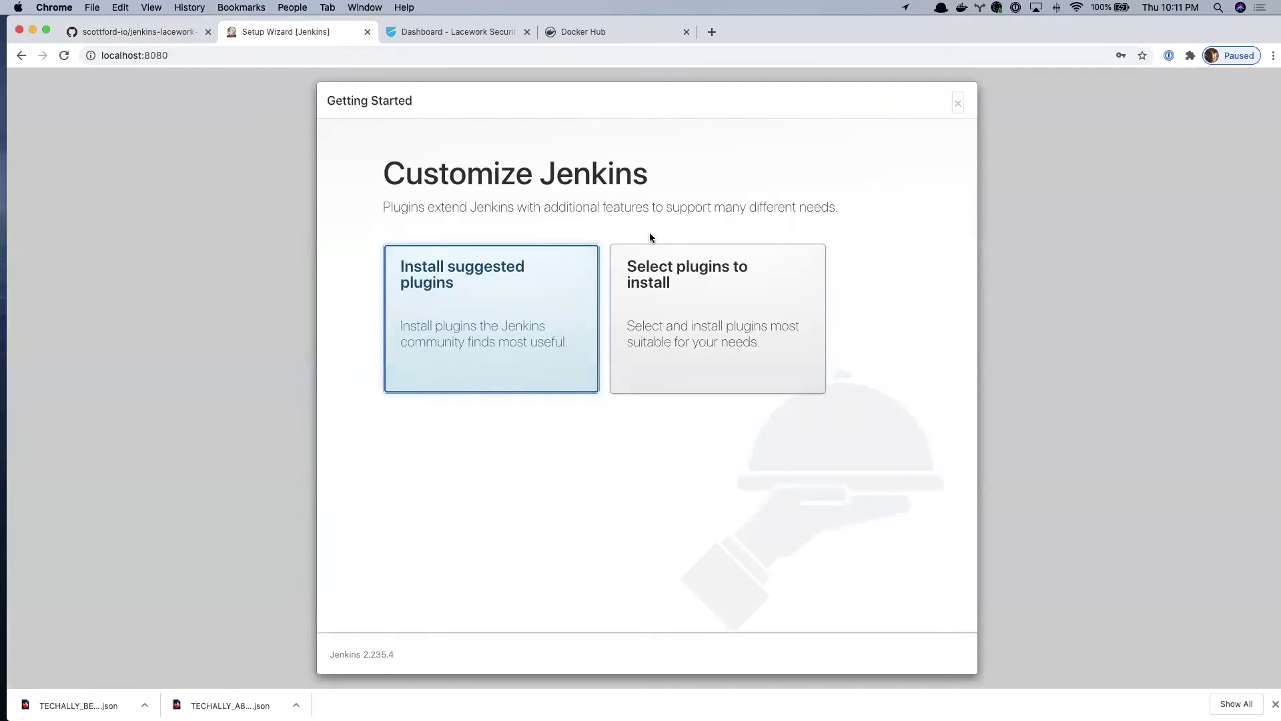
# - Install the suggested plugins, skip admin user creation, keep the instance URL, and start Jenkins
pyautogui.click(540, 294)
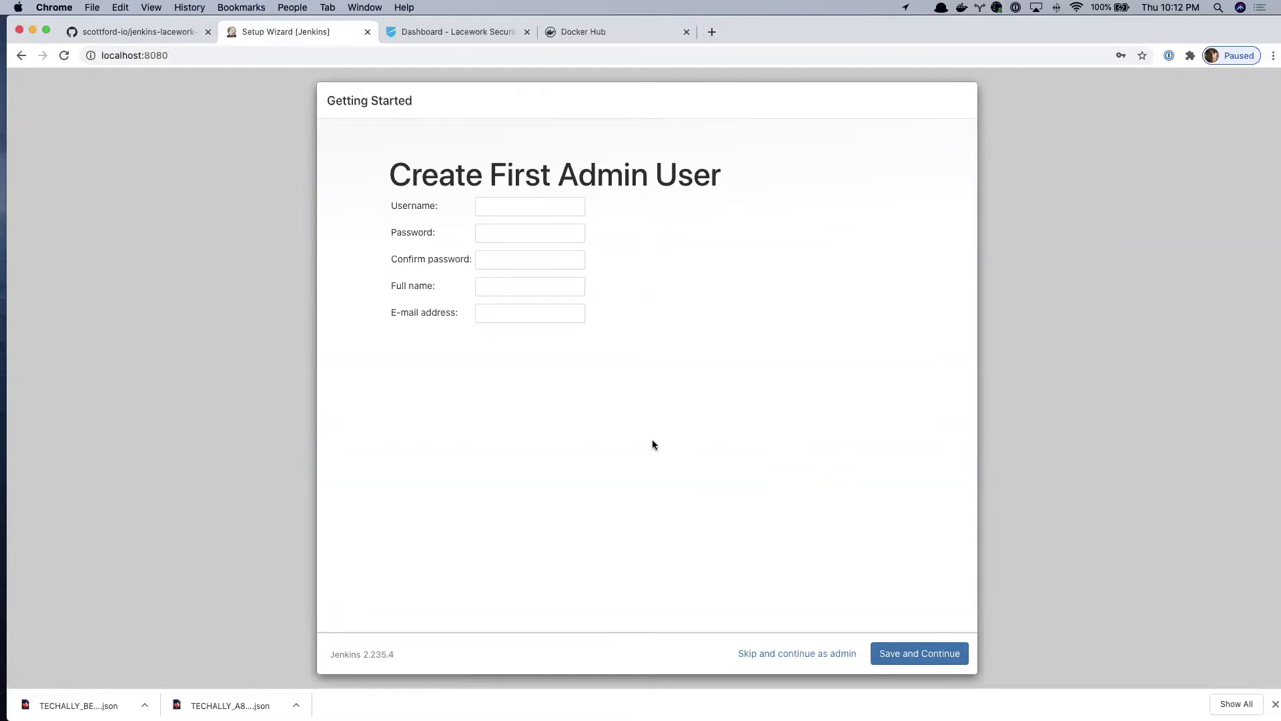
pyautogui.click(836, 660)
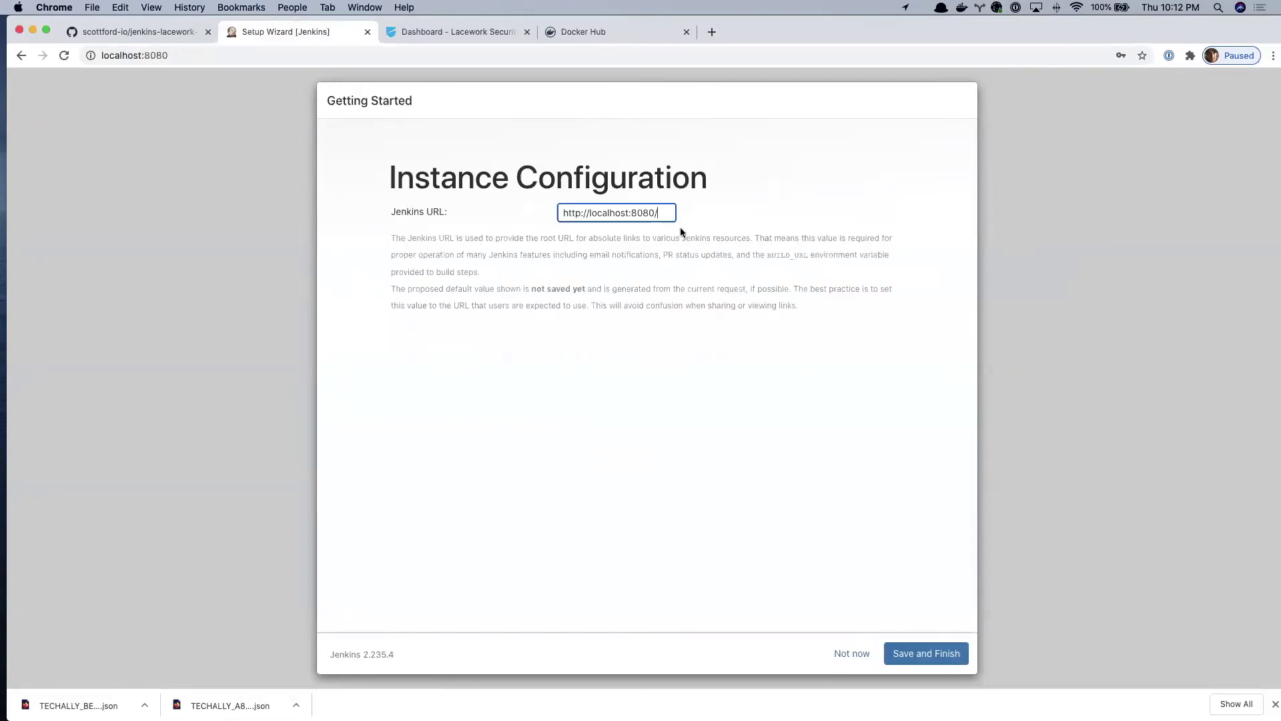
pyautogui.click(941, 654)
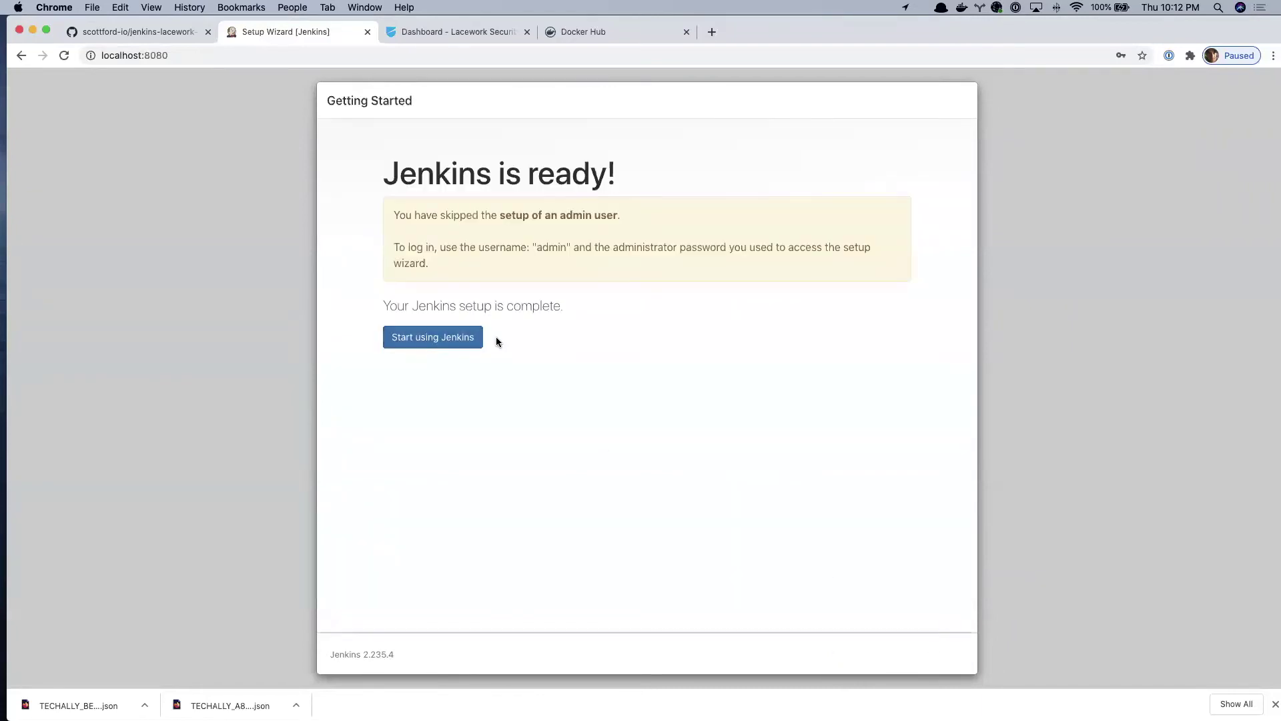
pyautogui.click(457, 345)
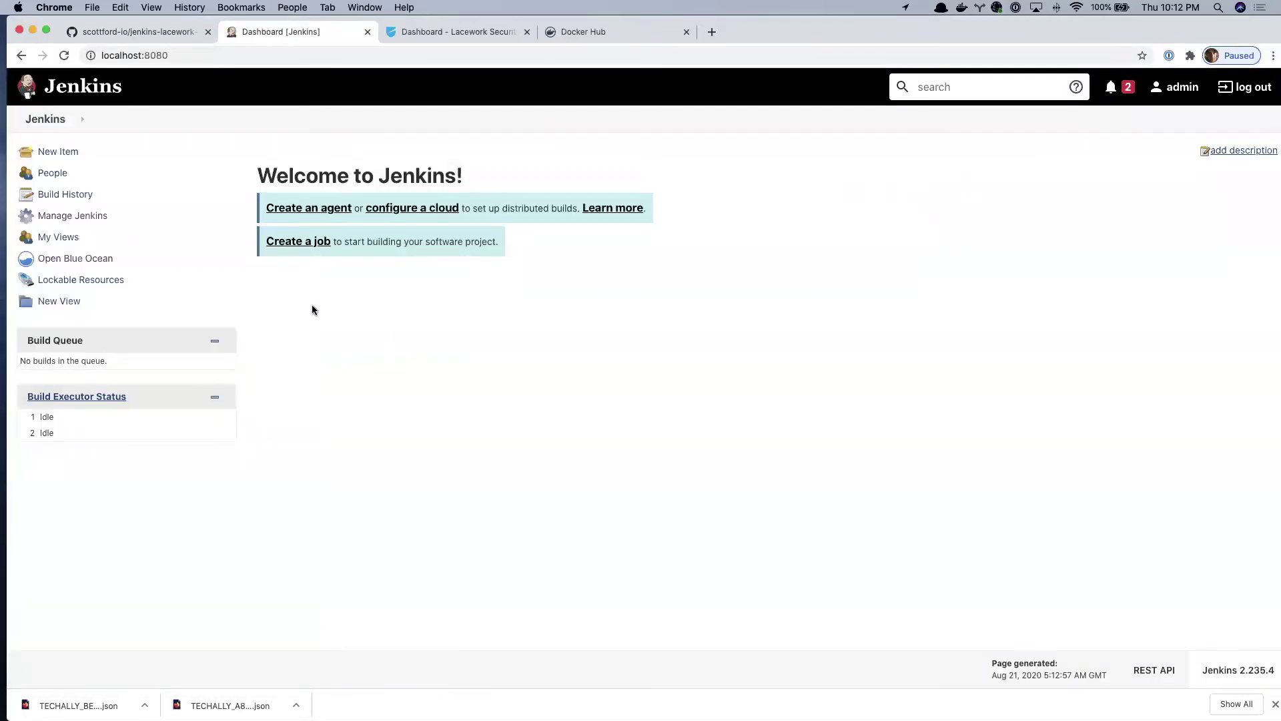
# - Scroll the GitHub README to the Environment Variables section listing LW_ACCOUNT, LW_API_KEY and DOCKER_HUB
pyautogui.click(152, 29)
pyautogui.scroll(-10, 702, 384)
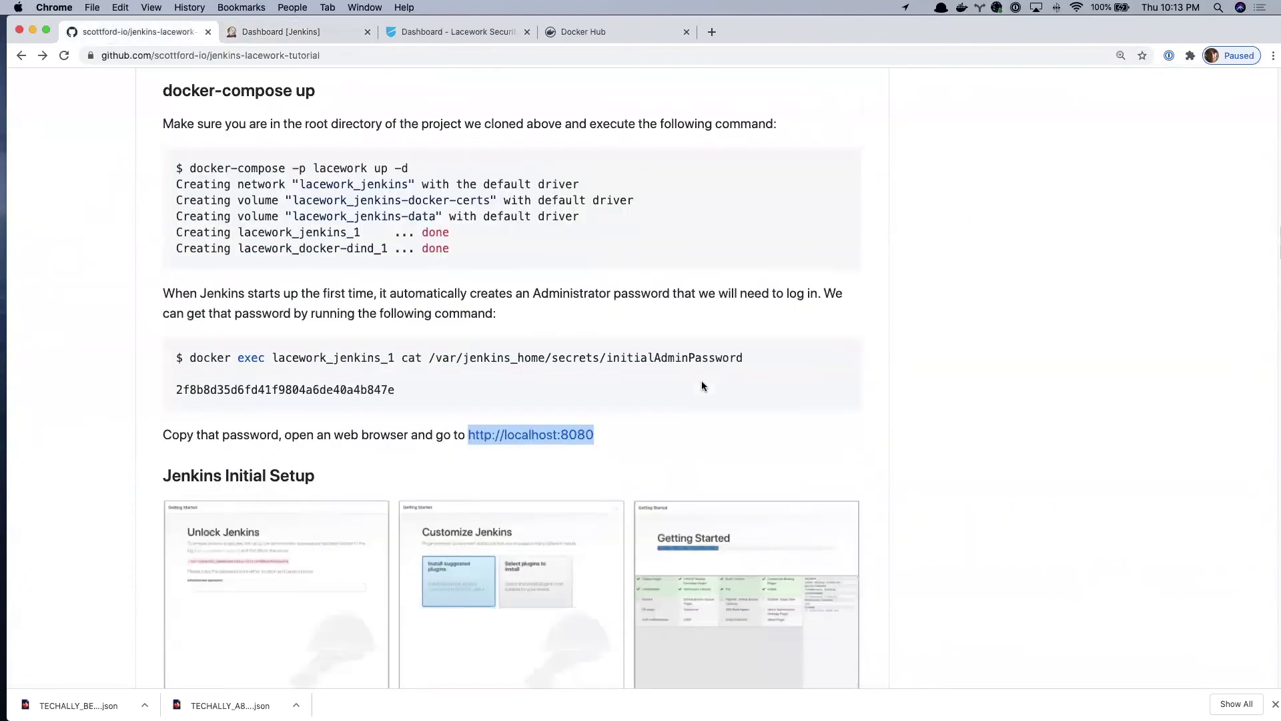
pyautogui.scroll(-15, 702, 386)
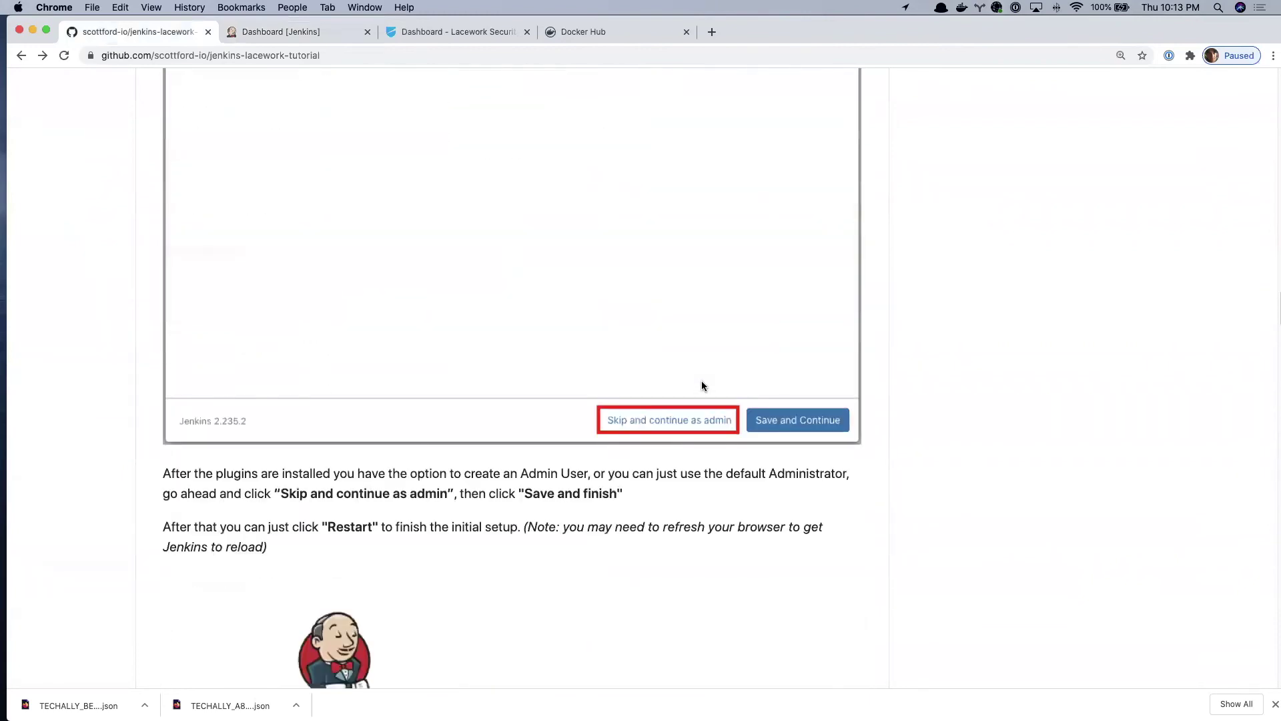
pyautogui.scroll(-11, 702, 386)
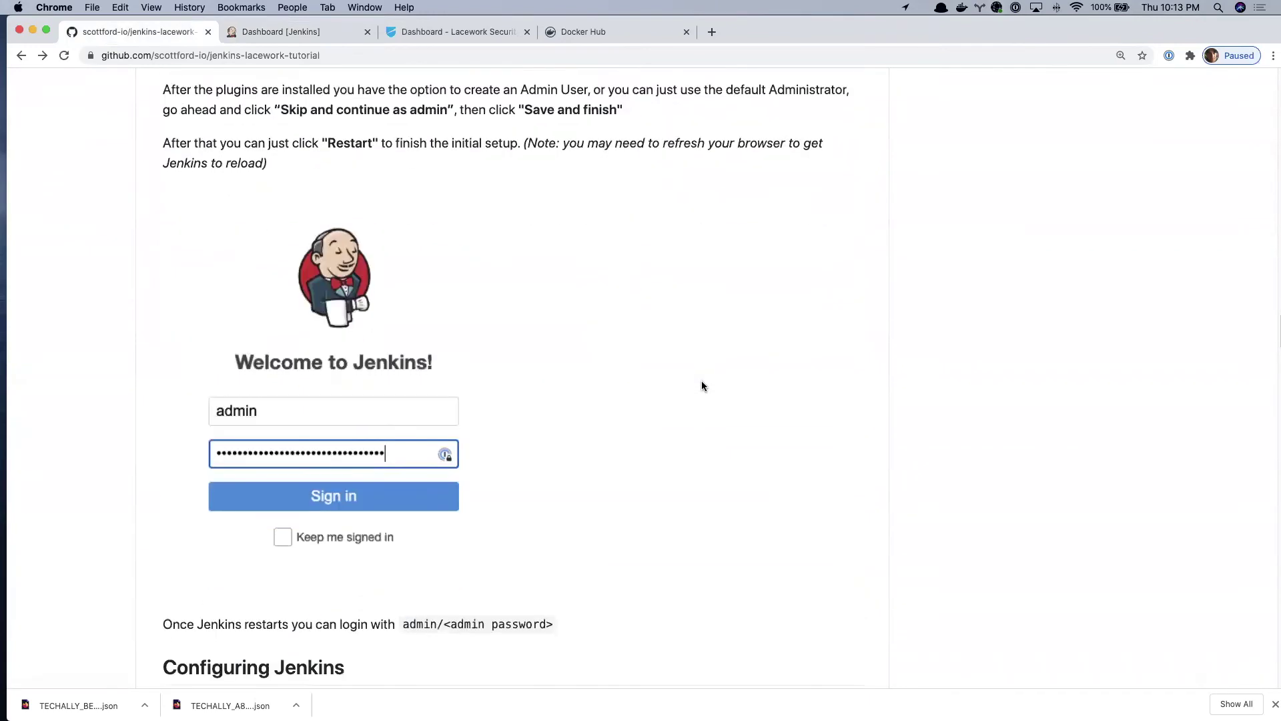
pyautogui.scroll(-2, 702, 386)
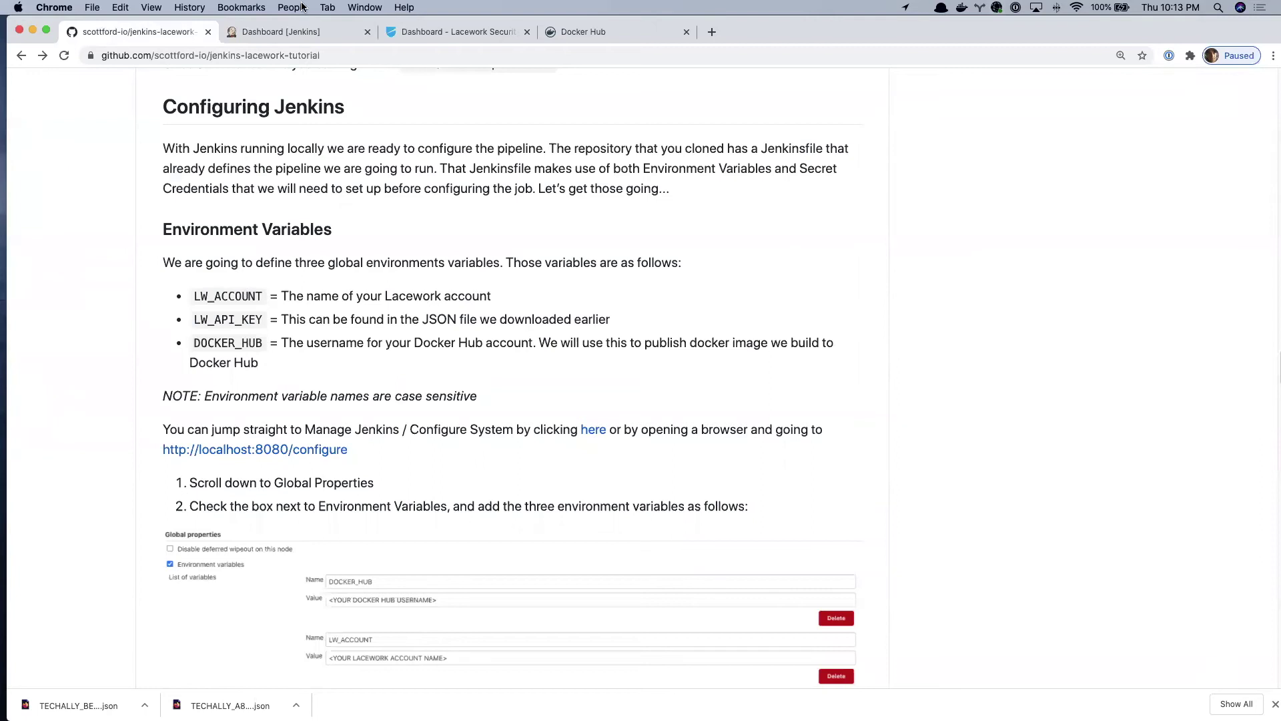
# - Glance at the Lacework API keys and Jenkins tabs, then switch to the terminal
pyautogui.click(462, 32)
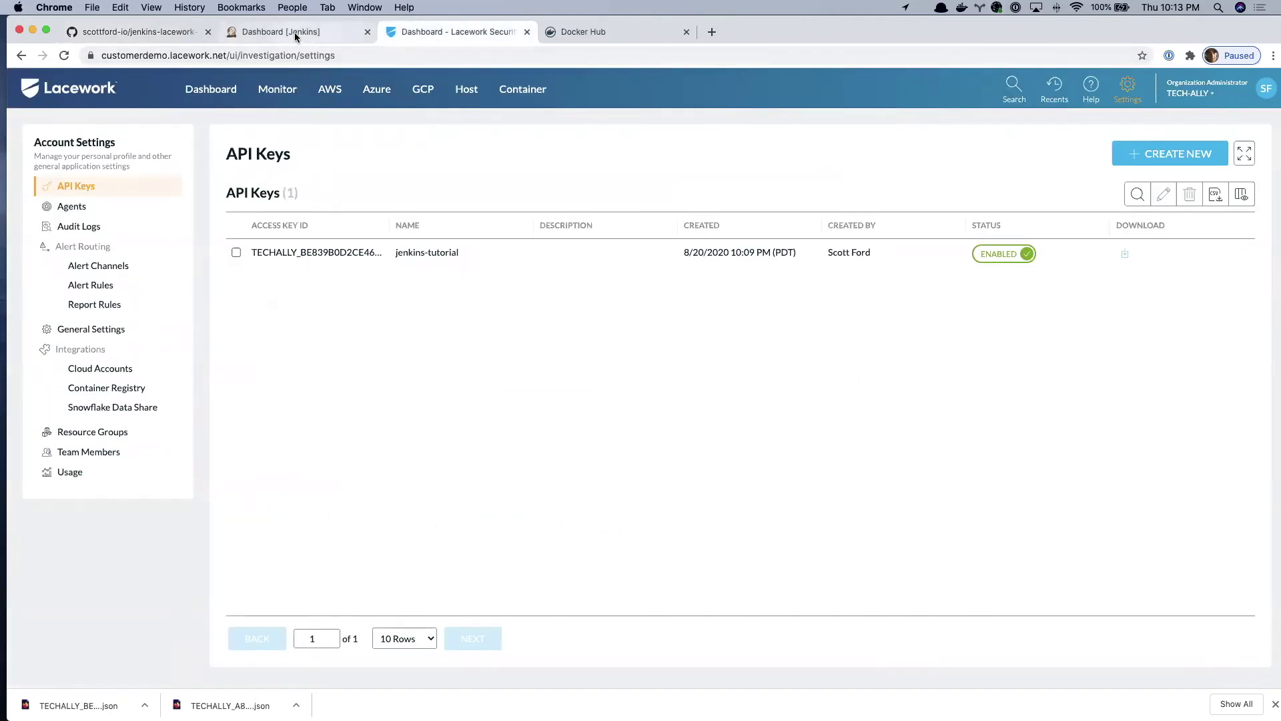
pyautogui.click(260, 33)
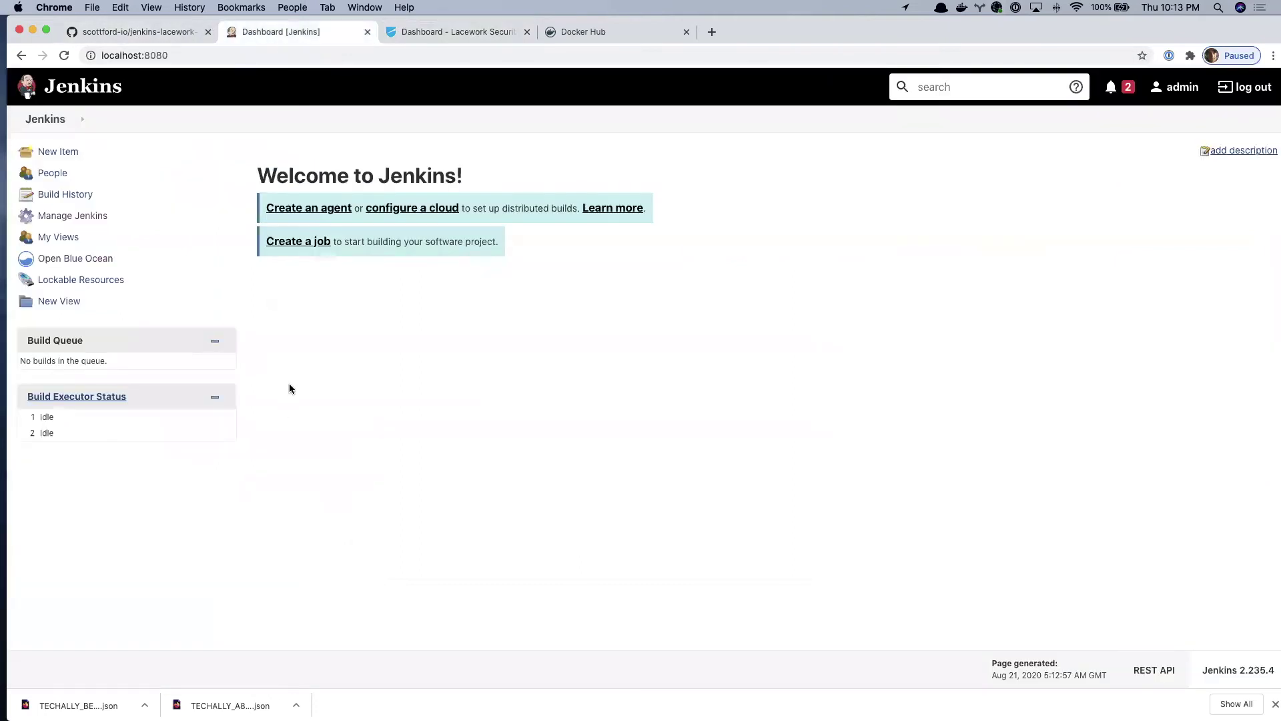
pyautogui.click(137, 34)
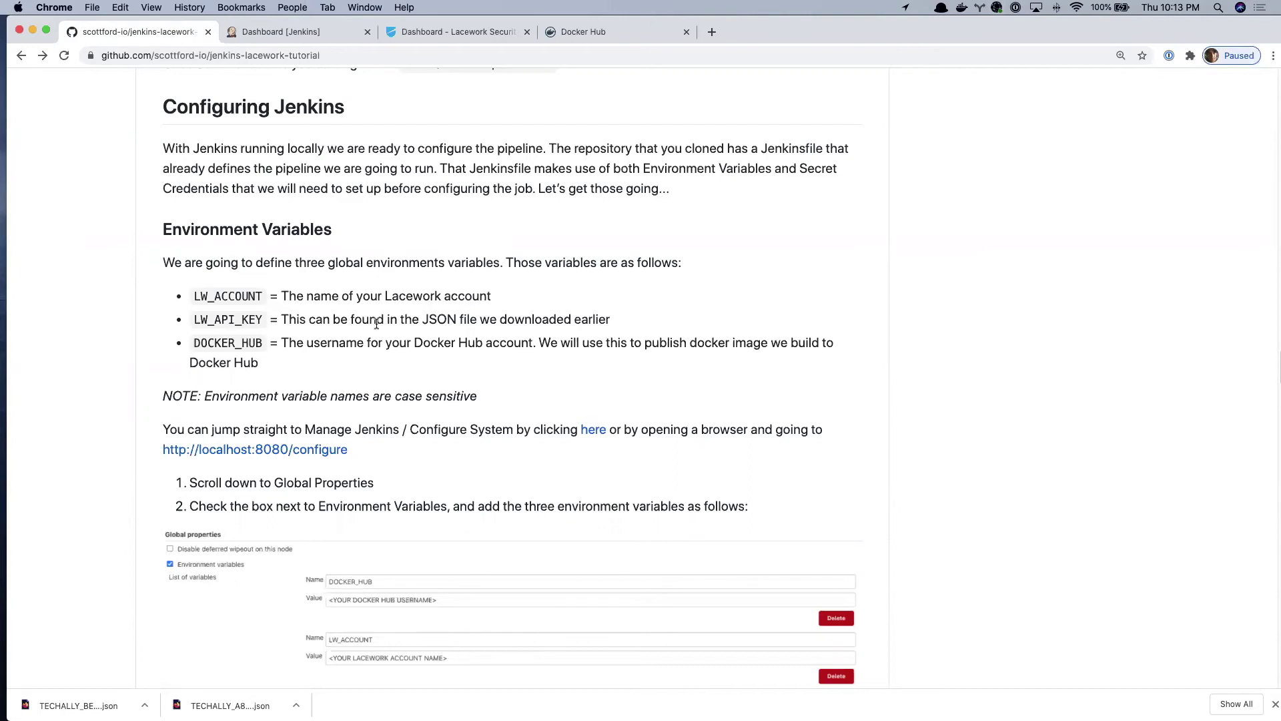
pyautogui.press('super+Tab')
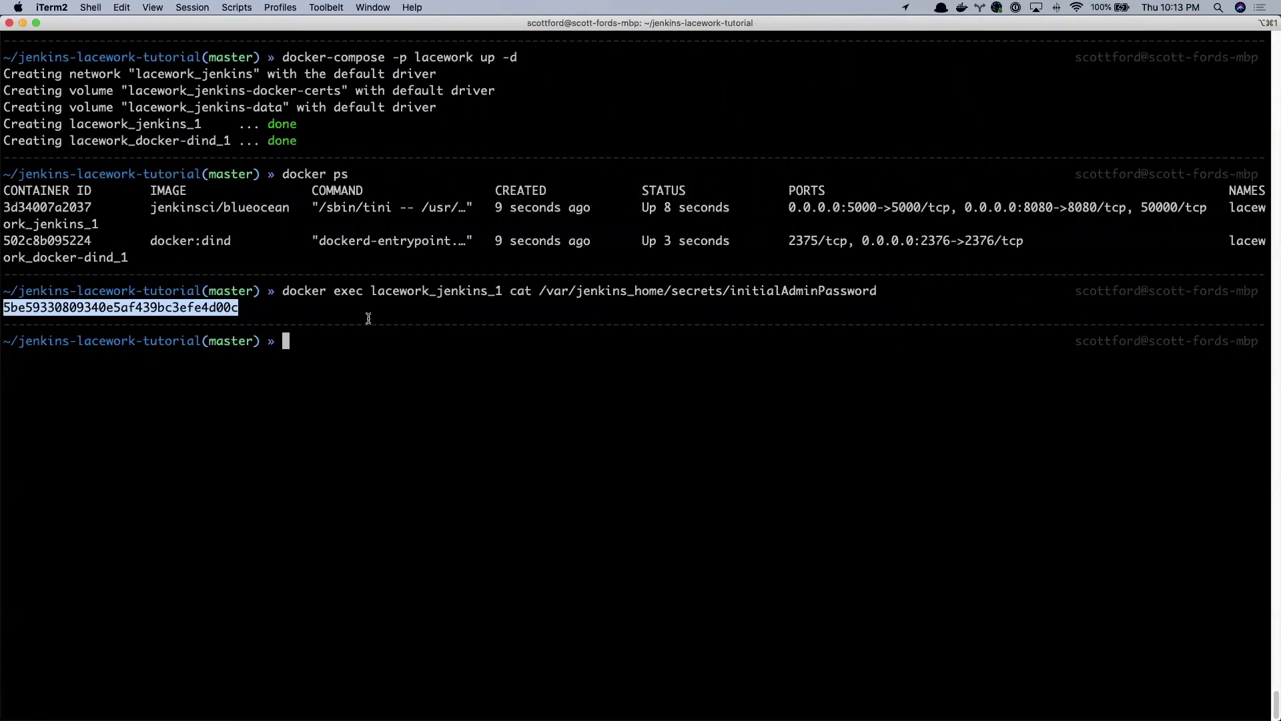
# - Copy the keyId value from the Lacework JSON in iTerm2 and go back to Chrome's tutorial
pyautogui.scroll(3, 324, 332)
pyautogui.scroll(1, 324, 332)
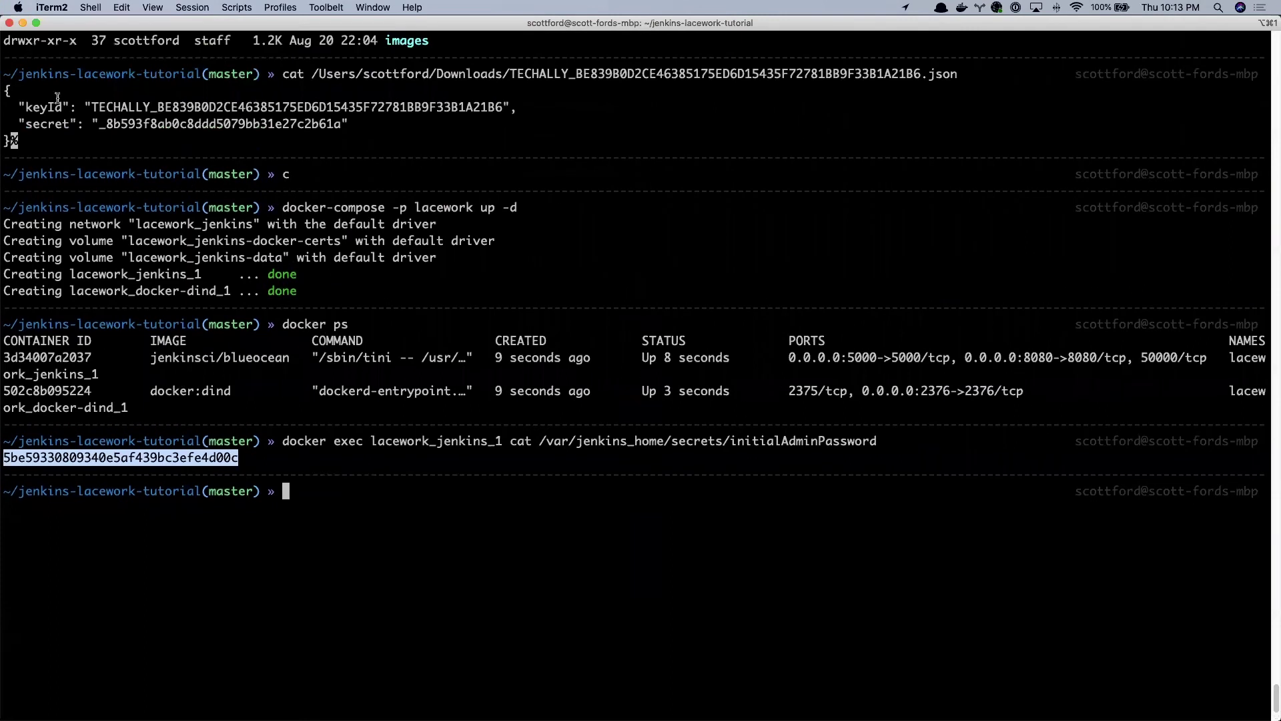
pyautogui.doubleClick(188, 105)
pyautogui.press('super+c')
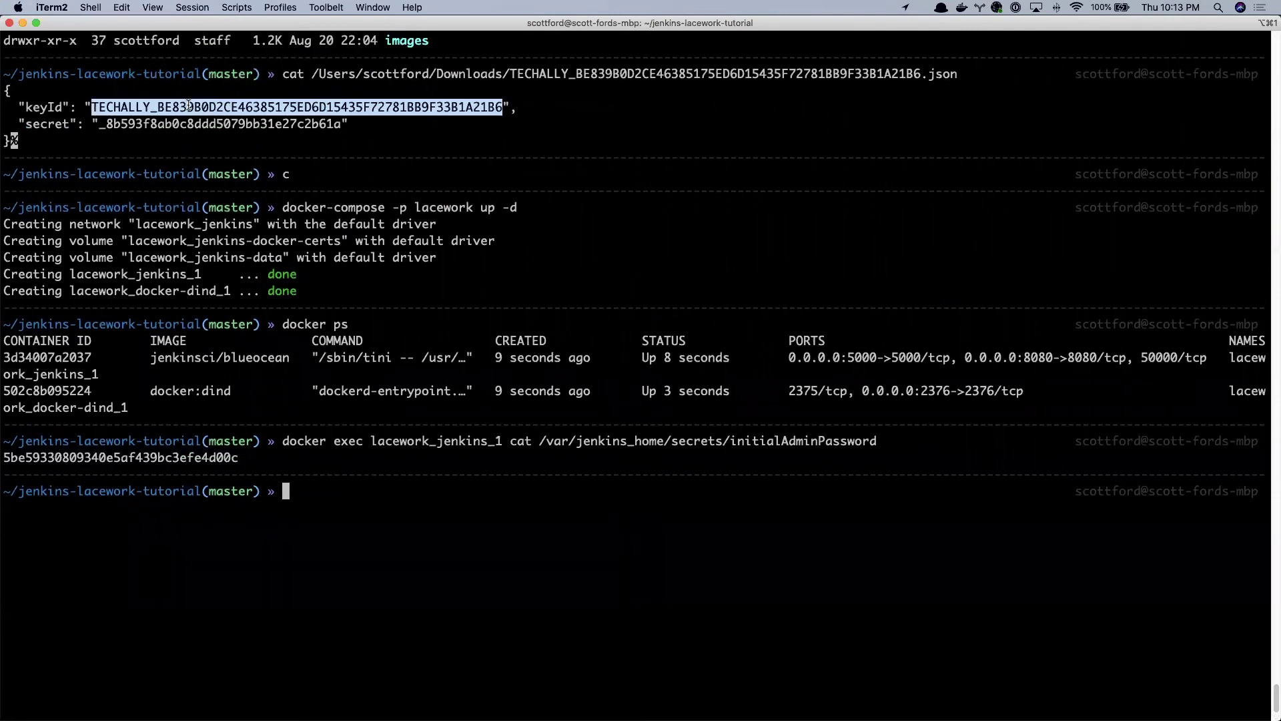
pyautogui.hotkey('ctrl', 'Left')
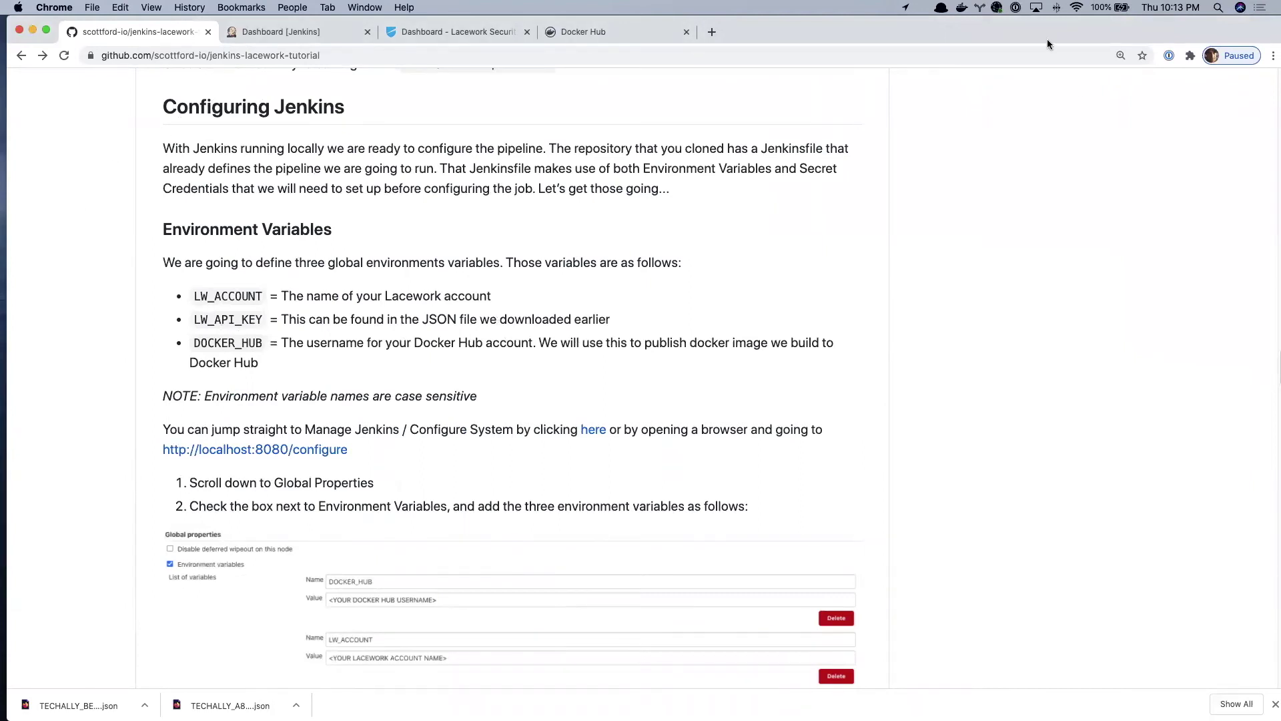
# - Check the Docker Hub repositories list, then return to the Configuring Jenkins tutorial
pyautogui.click(618, 30)
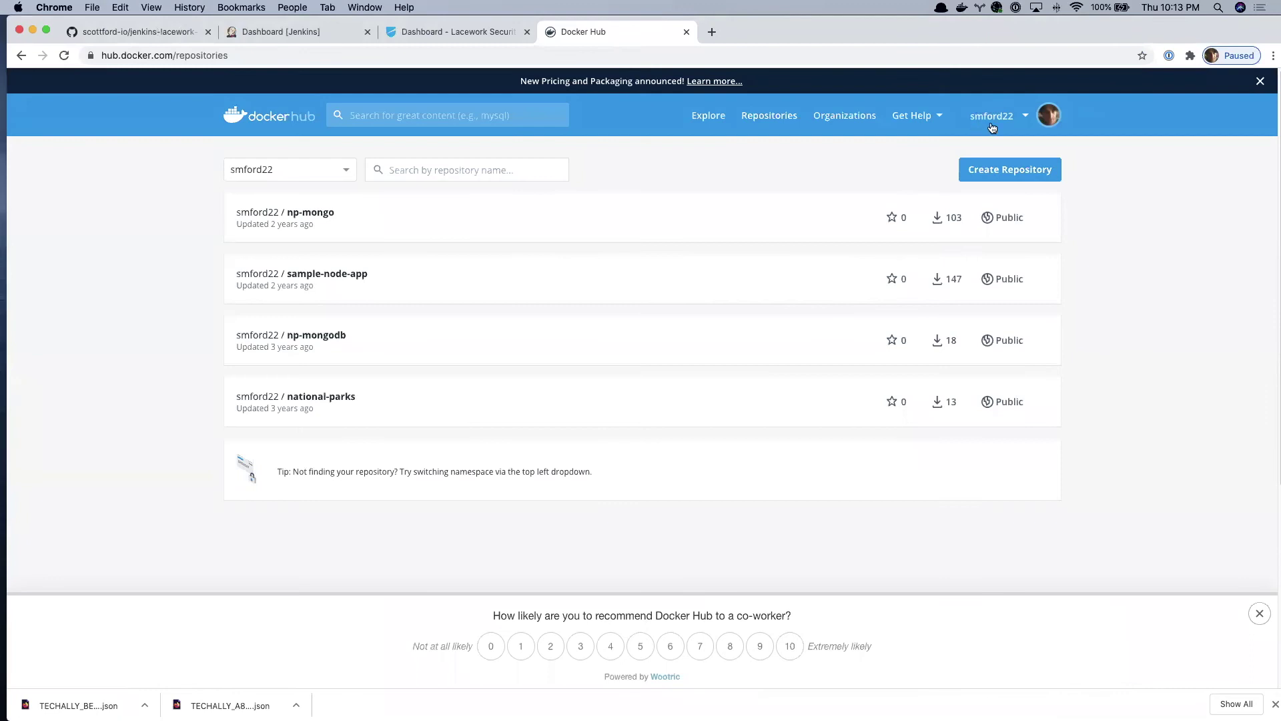
pyautogui.click(323, 28)
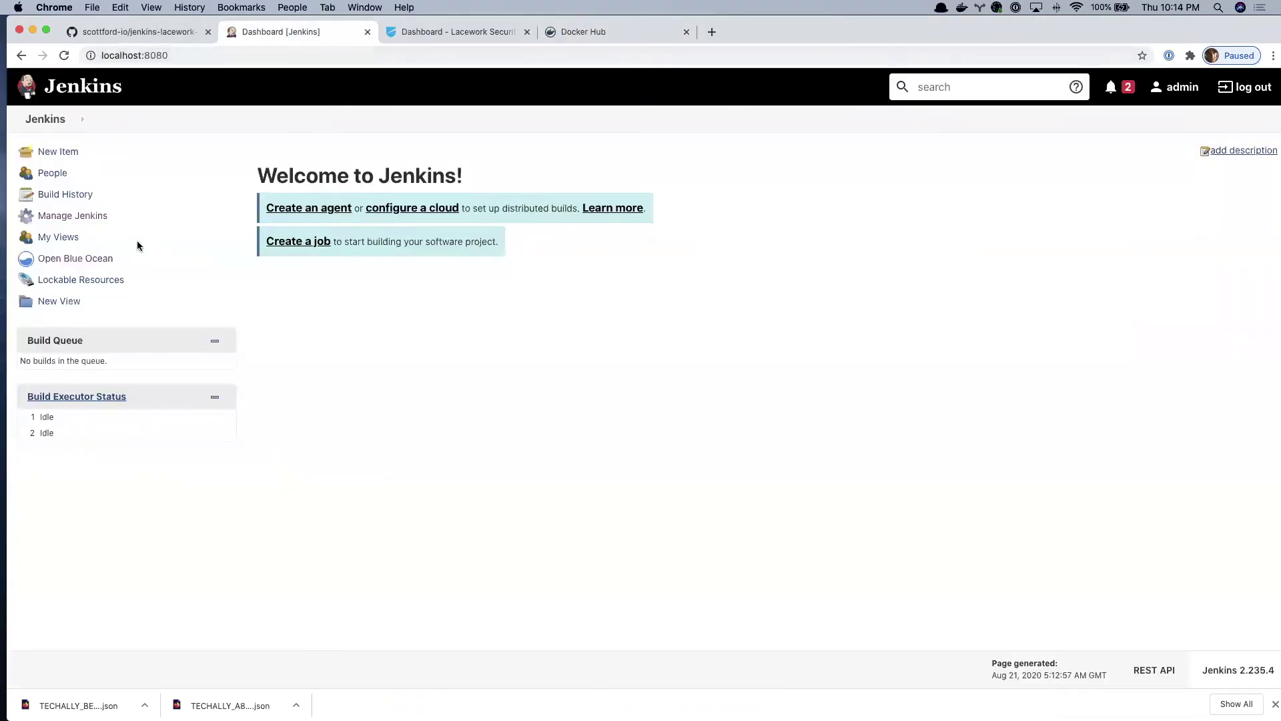
pyautogui.click(122, 33)
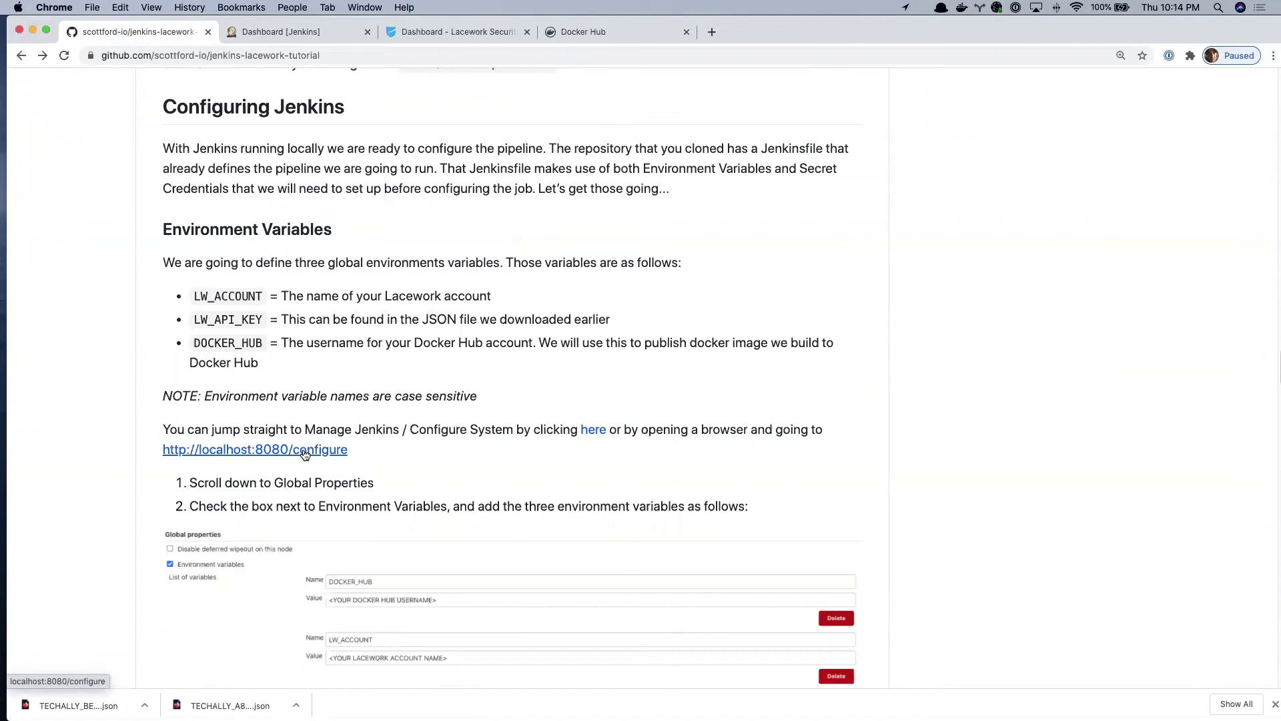
# - Open localhost:8080/configure in a new tab in place of the old Dashboard tab
pyautogui.rightClick(304, 455)
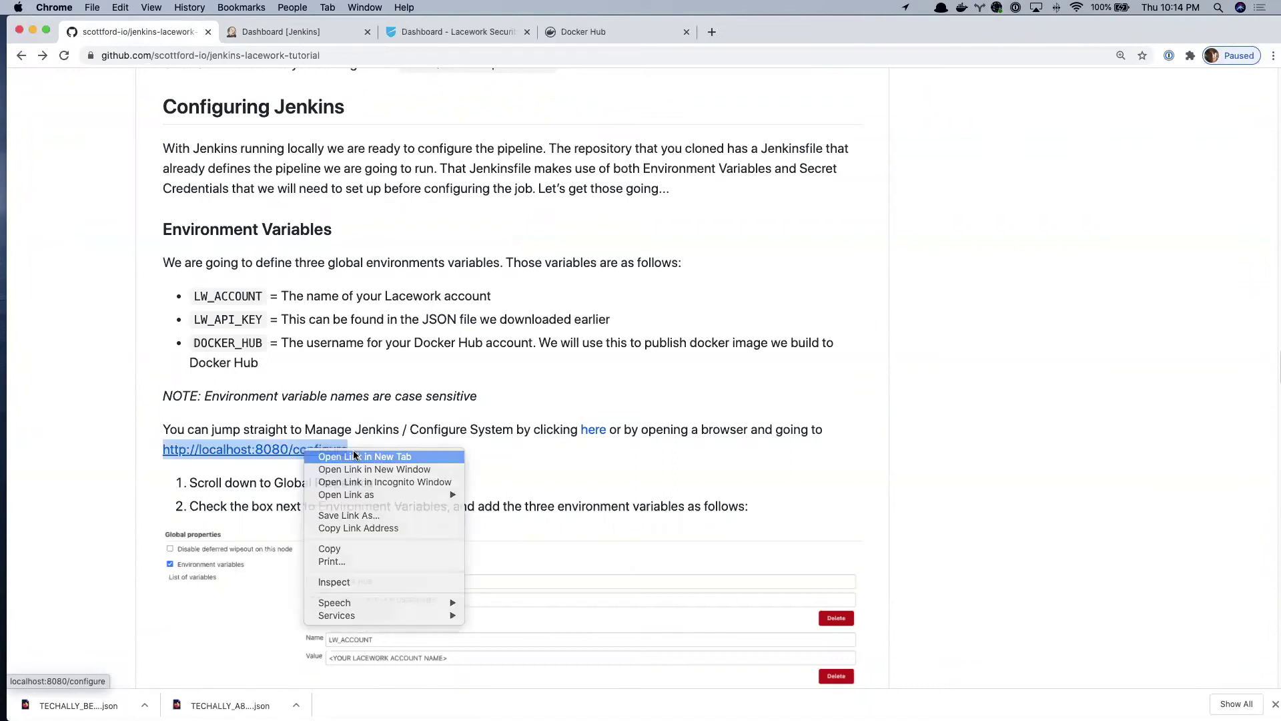
pyautogui.click(319, 456)
pyautogui.click(527, 32)
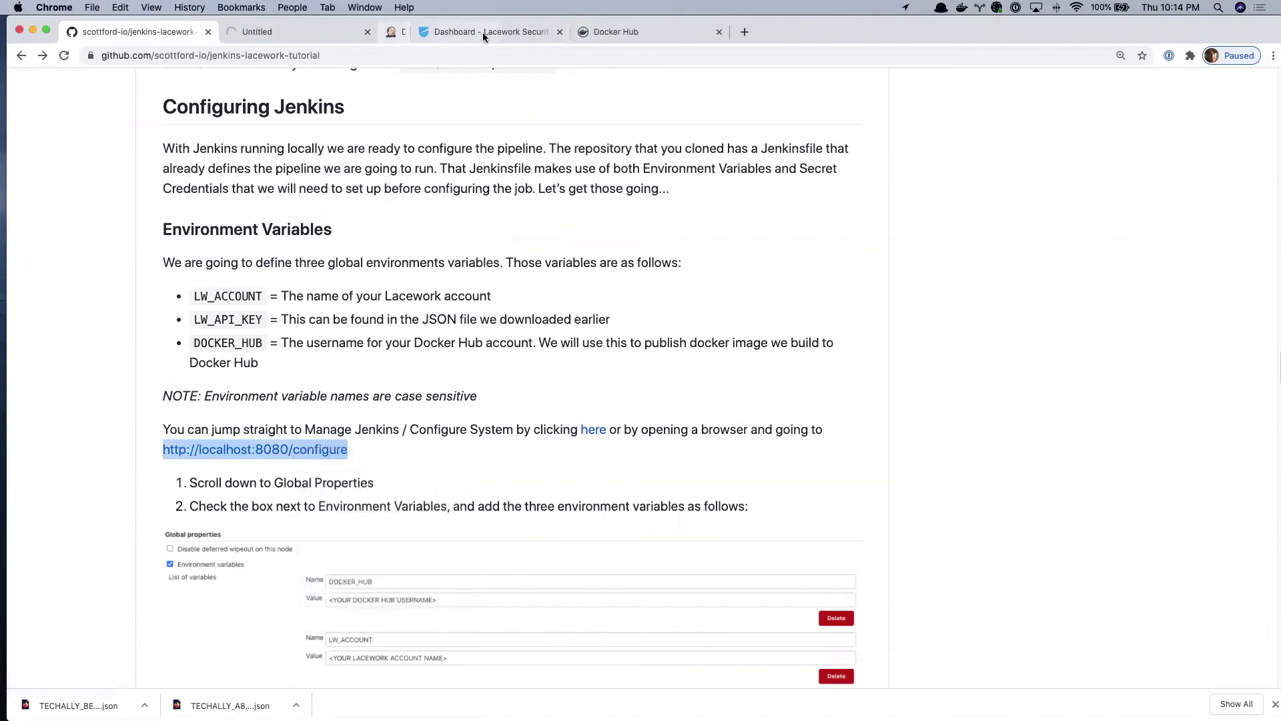
pyautogui.click(296, 32)
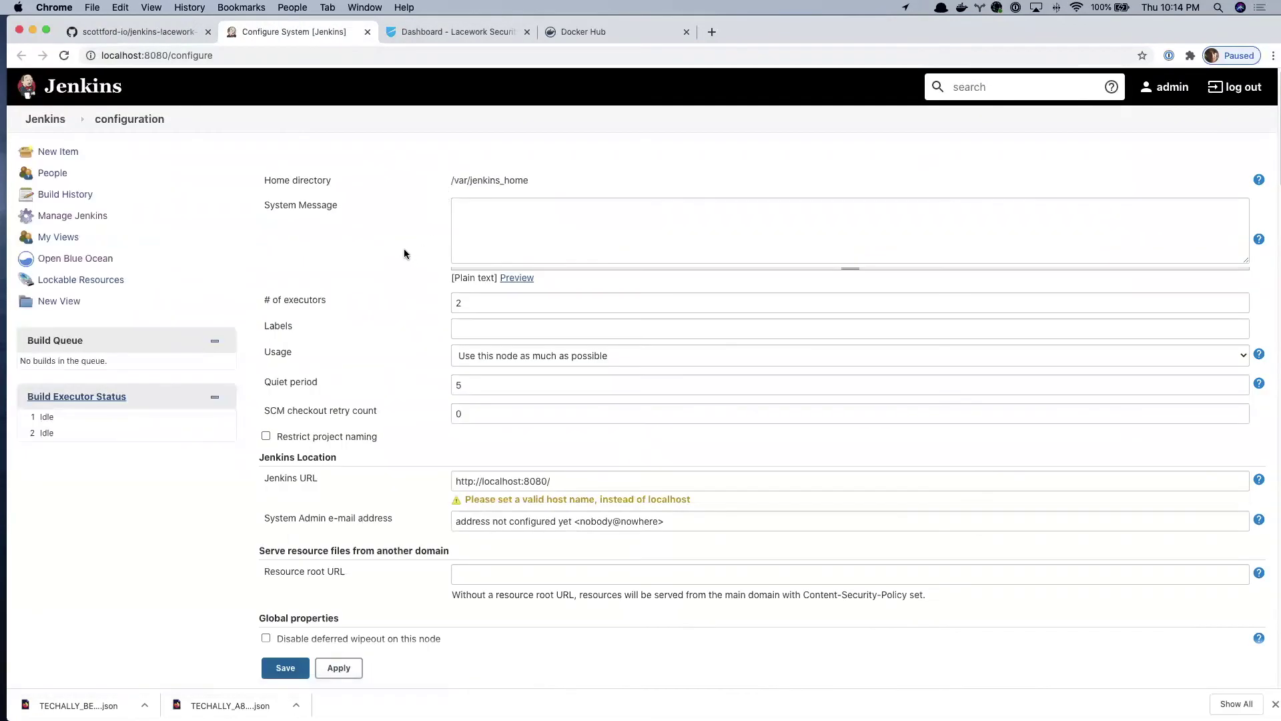
# - Enable Global properties environment variables and add three empty name/value entries
pyautogui.scroll(-5, 405, 254)
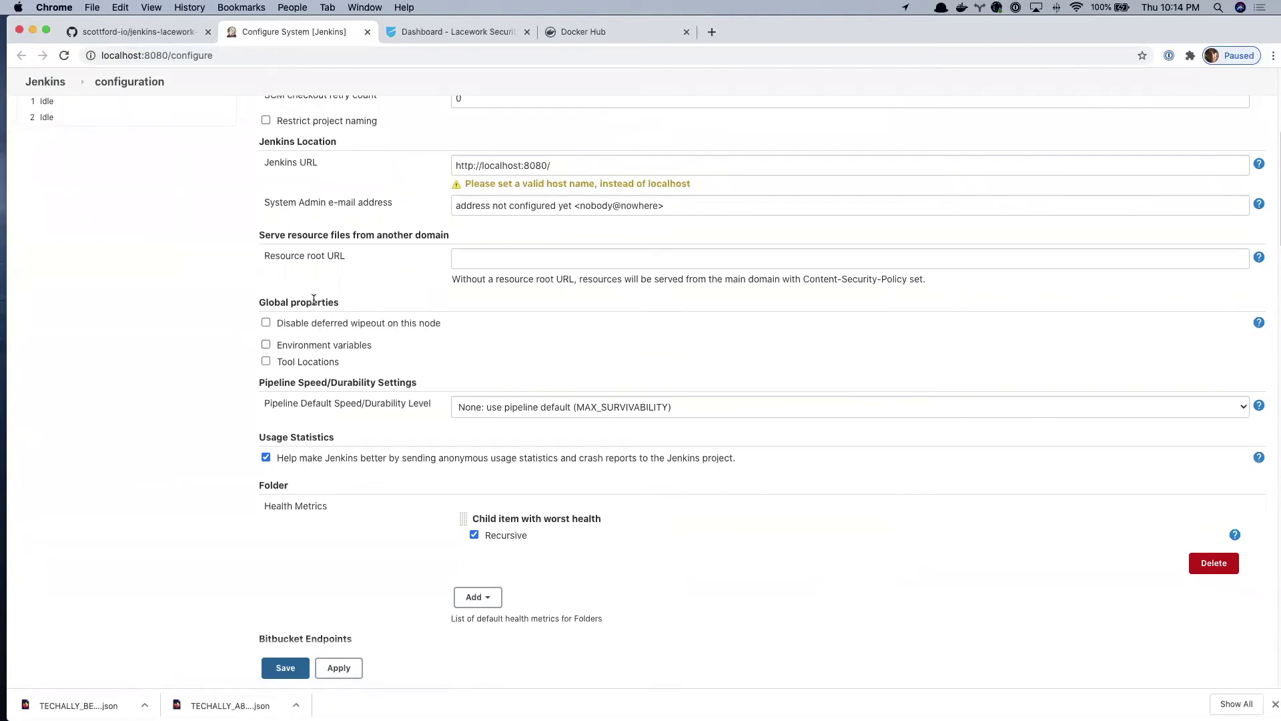
pyautogui.click(266, 345)
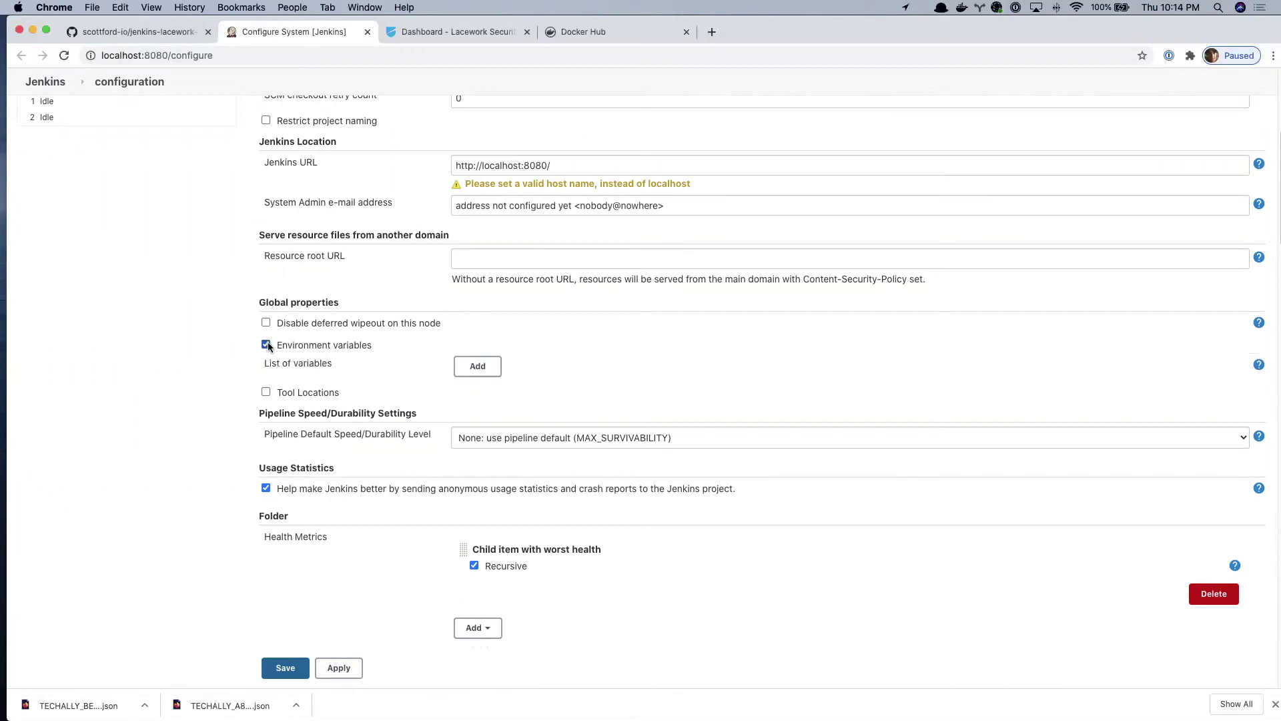
pyautogui.click(479, 366)
pyautogui.click(489, 372)
pyautogui.scroll(2, 618, 381)
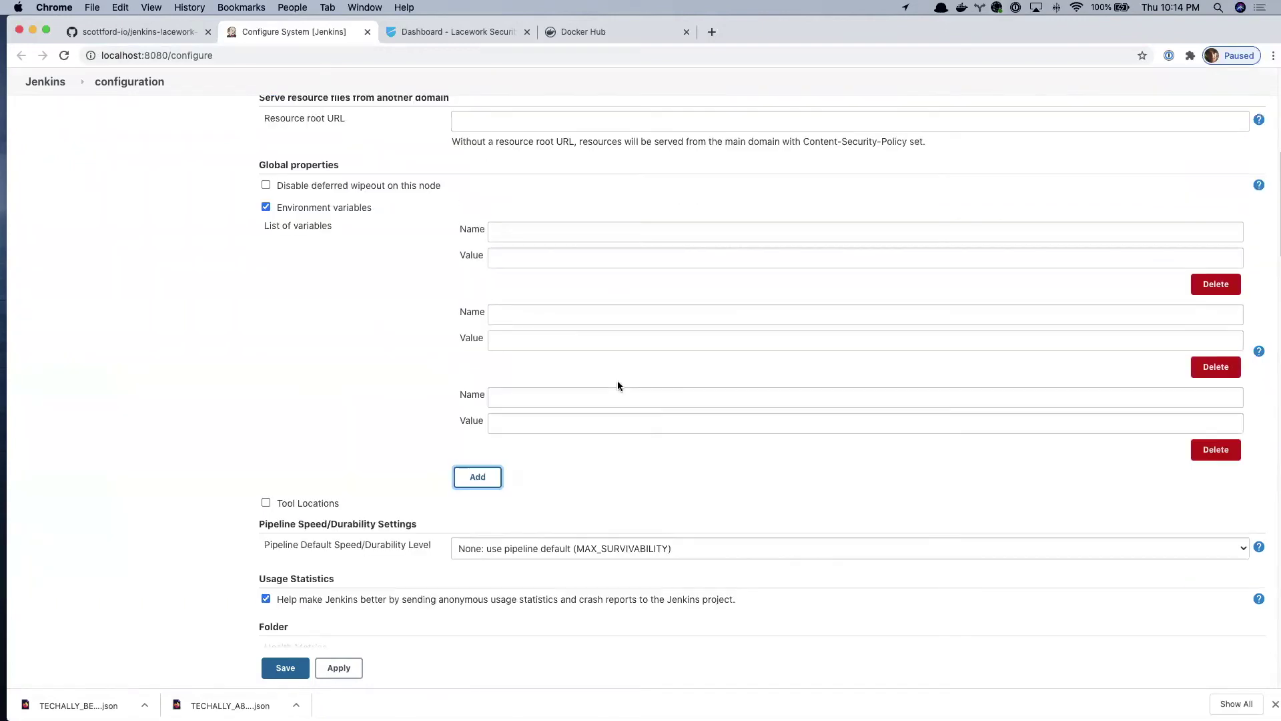
# - Set LW_ACCOUNT to the Lacework account name and LW_API_KEY to the pasted API key ID
pyautogui.click(521, 231)
pyautogui.write('LW_ACCOUNT')
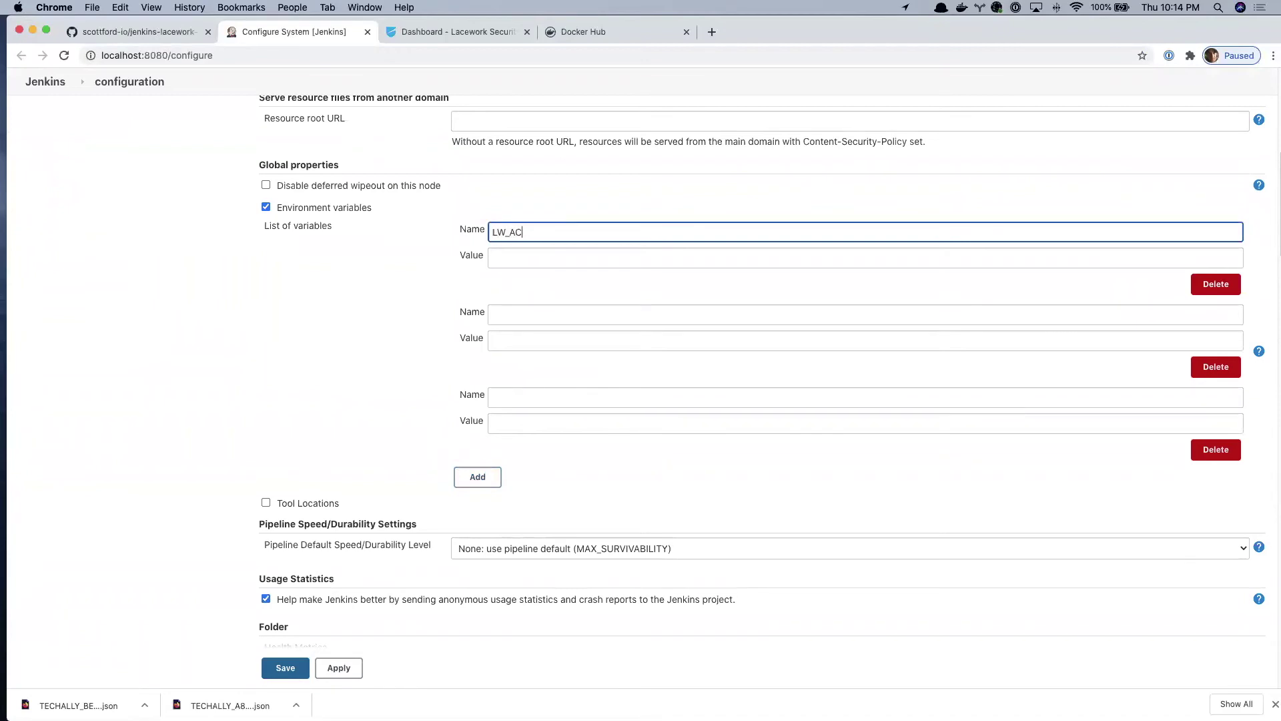
pyautogui.press('Tab')
pyautogui.write('tech-ally')
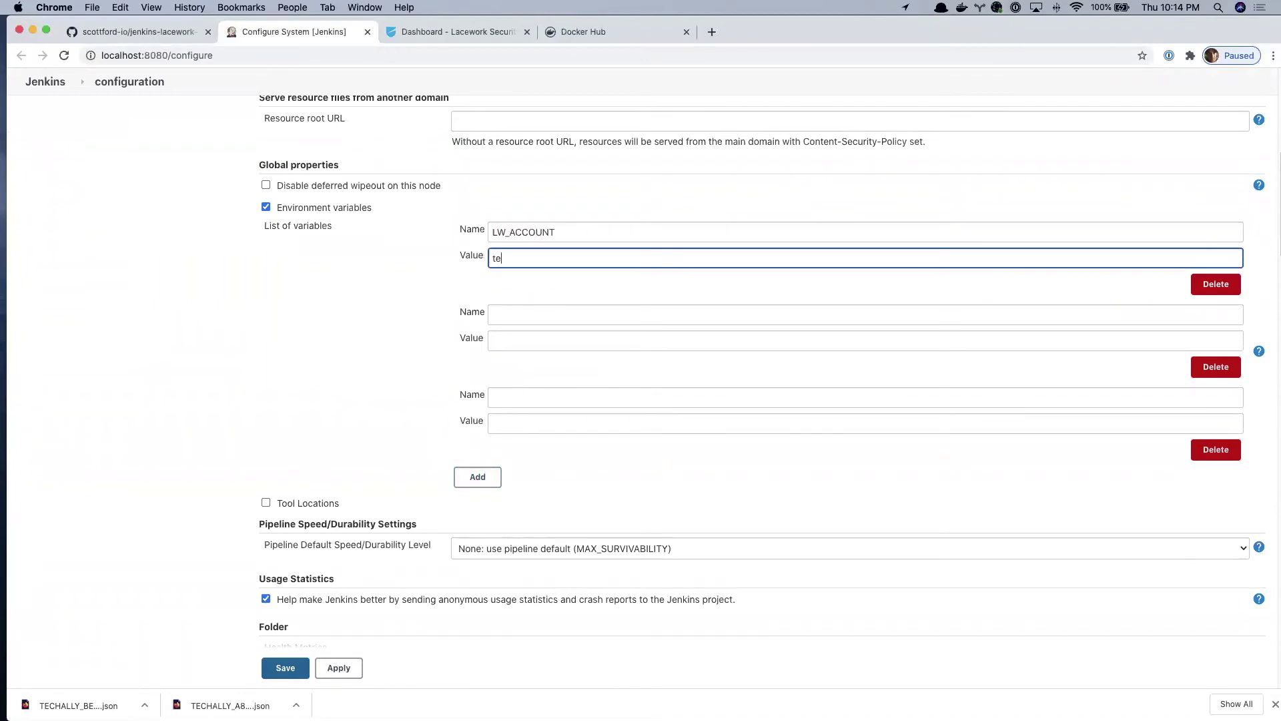
pyautogui.press('Tab')
pyautogui.press('Tab')
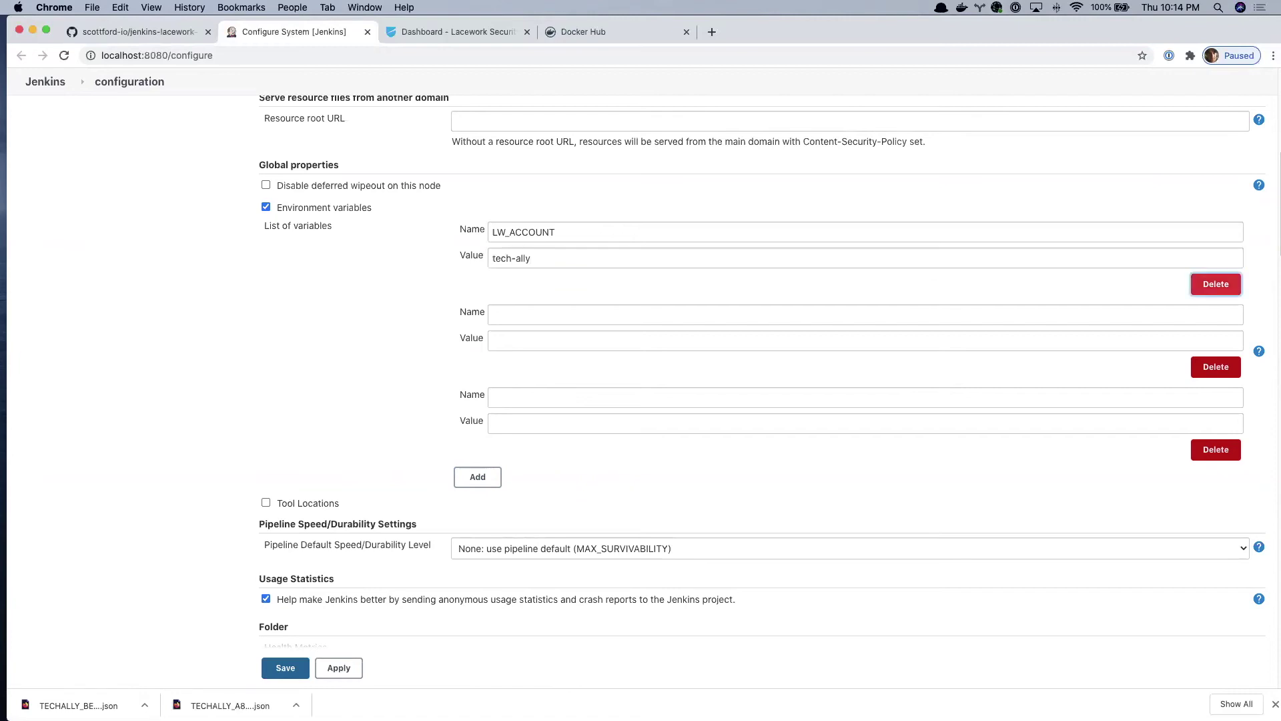
pyautogui.write('LW')
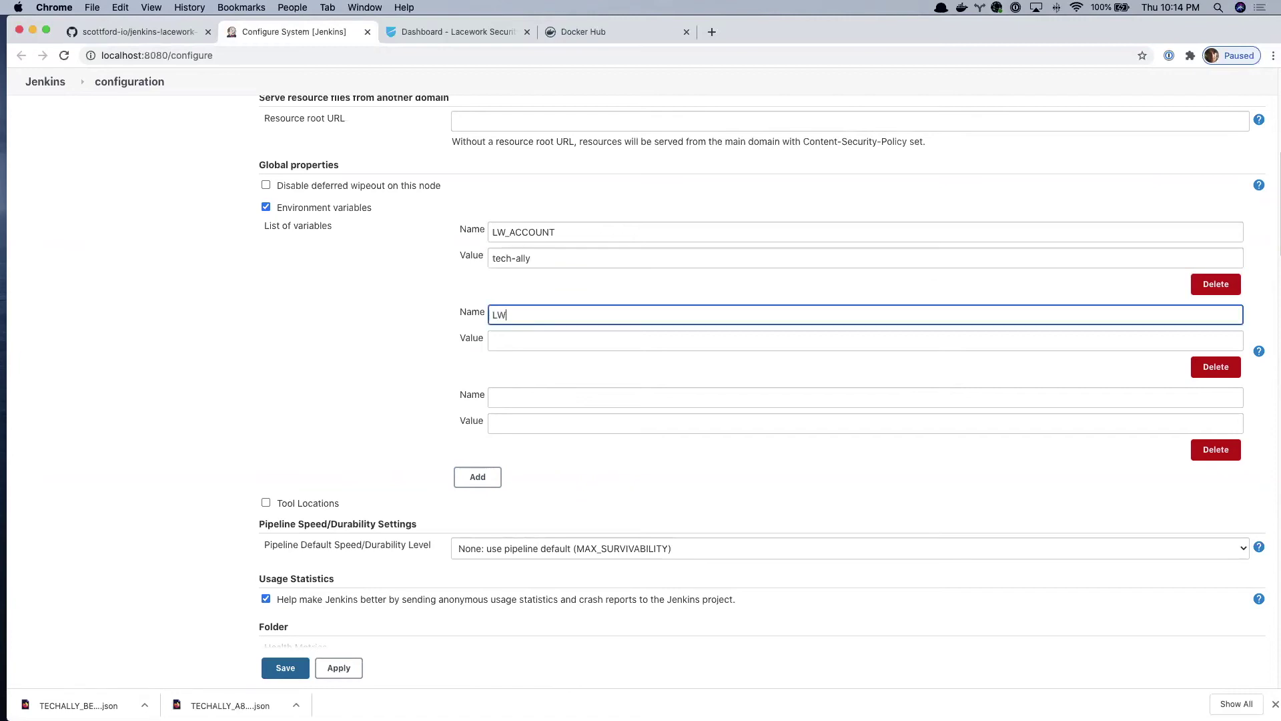
pyautogui.write('_API_KEY')
pyautogui.press('Tab')
pyautogui.press('super+v')
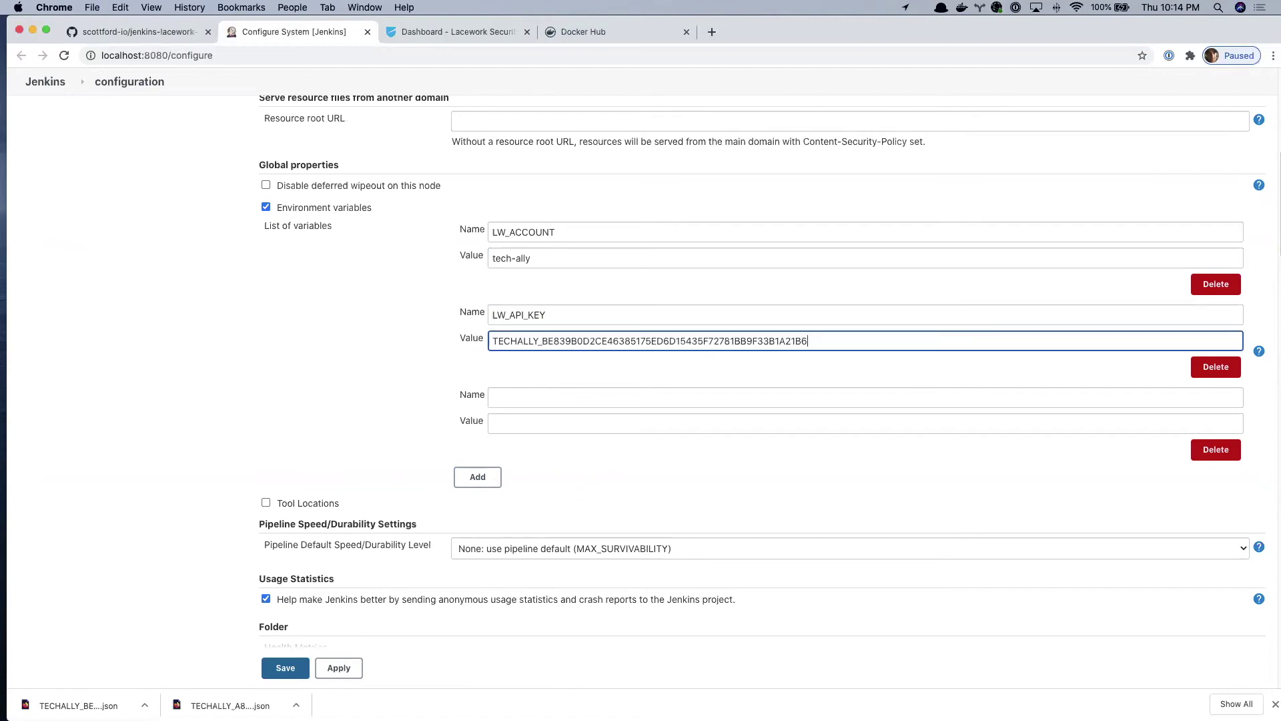
# - Add DOCKER_HUB with the Docker Hub username, fixing typos, and save the configuration
pyautogui.press('Tab')
pyautogui.press('Tab')
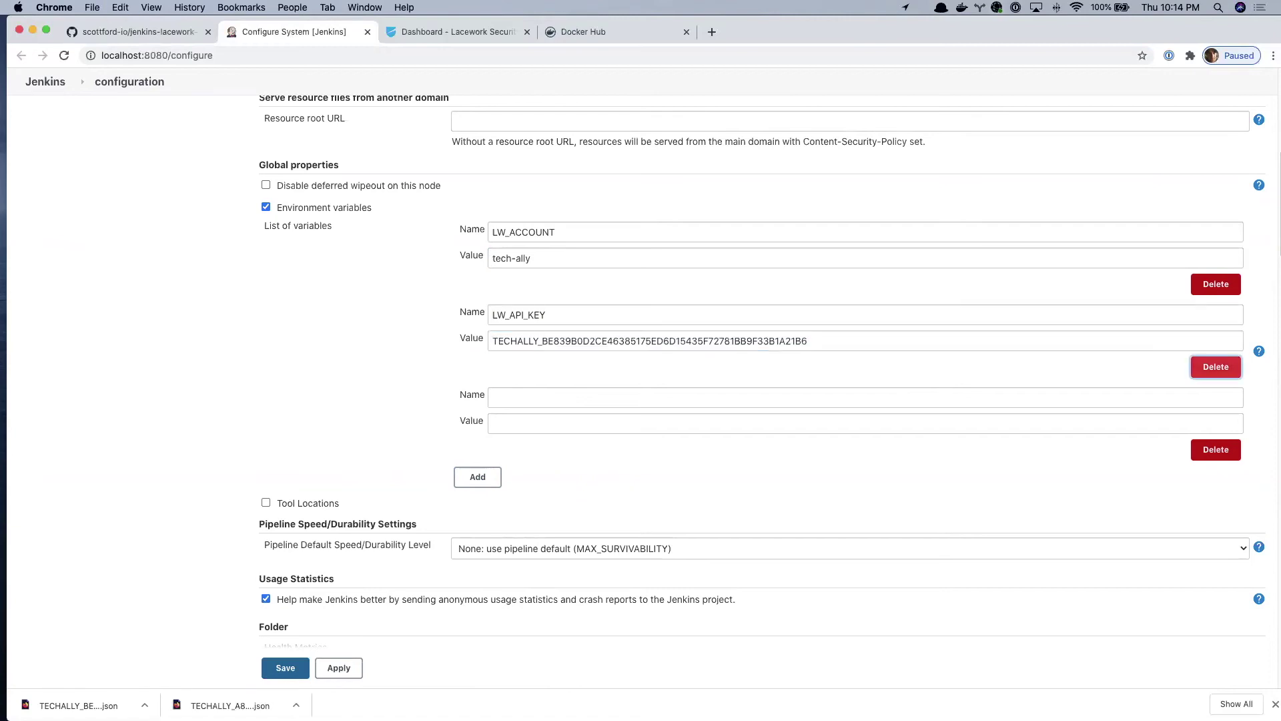
pyautogui.write('DUO')
pyautogui.press('BackSpace')
pyautogui.press('BackSpace')
pyautogui.write('OCKER_HUB`')
pyautogui.press('Tab')
pyautogui.hotkey('shift', 'Tab')
pyautogui.press('Right')
pyautogui.press('BackSpace')
pyautogui.press('Tab')
pyautogui.write('smford22')
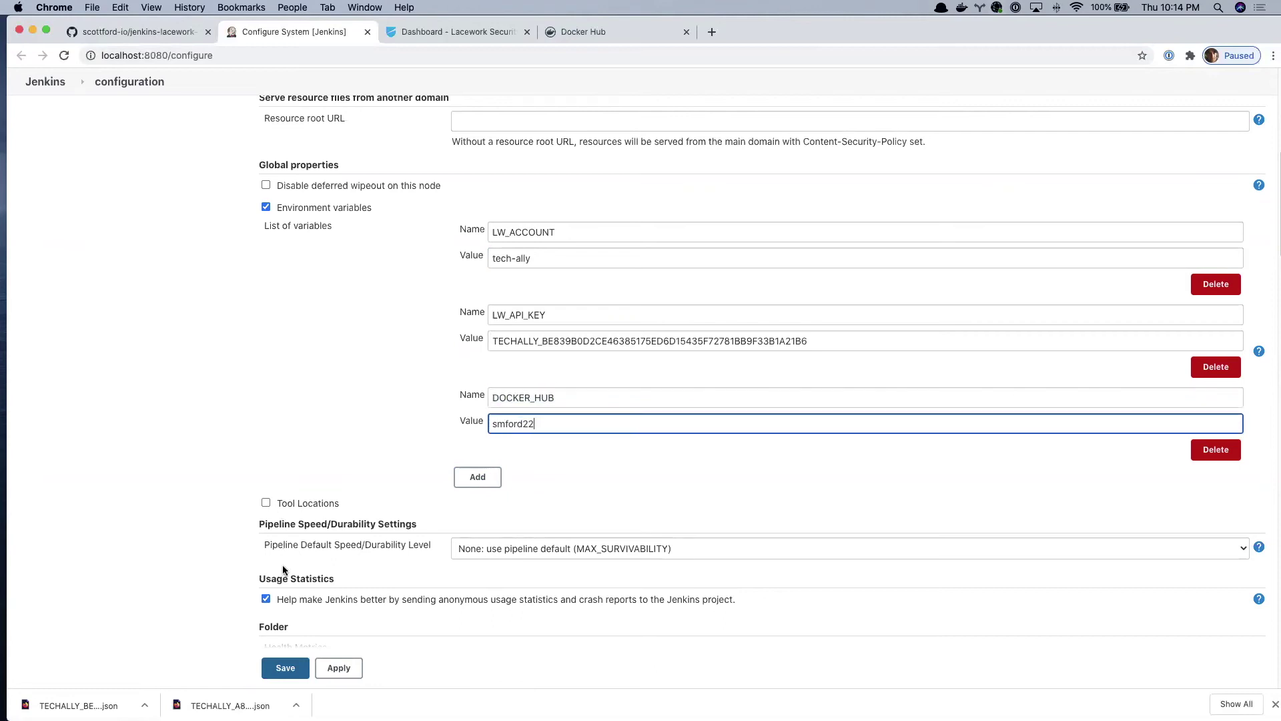
pyautogui.click(286, 668)
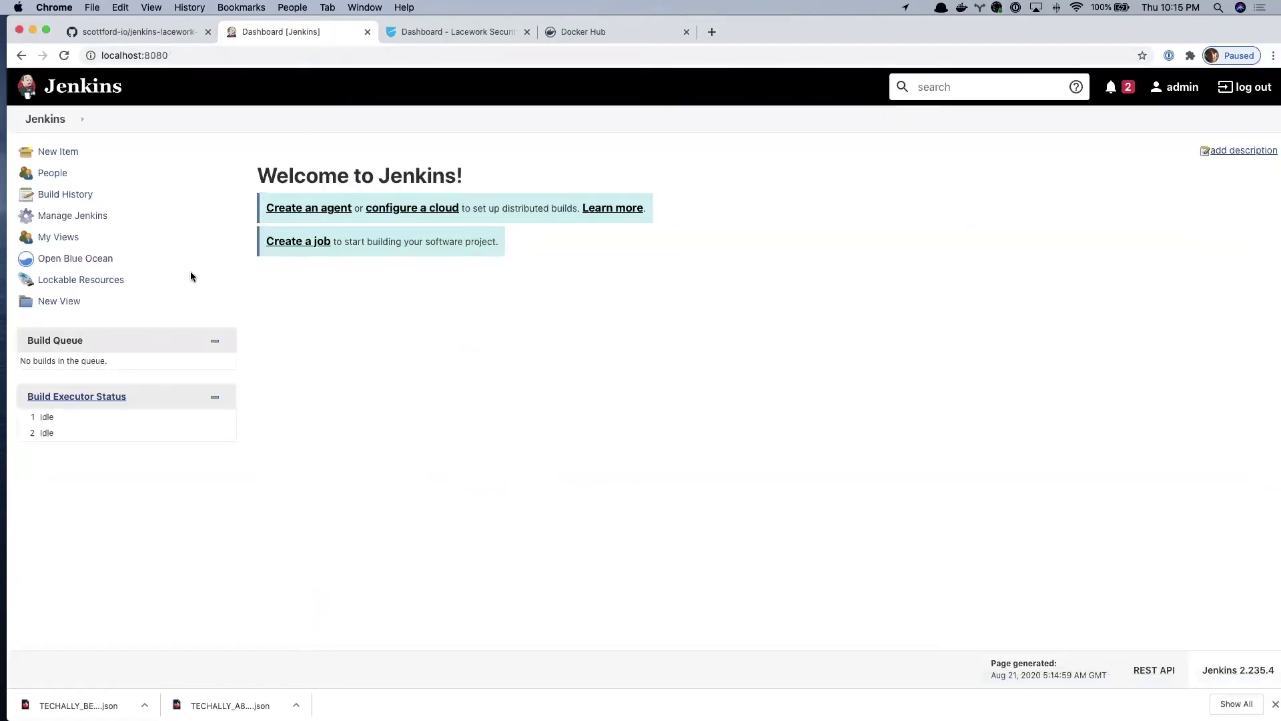
# - Find the tutorial's Credentials section and open the Jenkins new-credentials page in a new tab
pyautogui.click(166, 43)
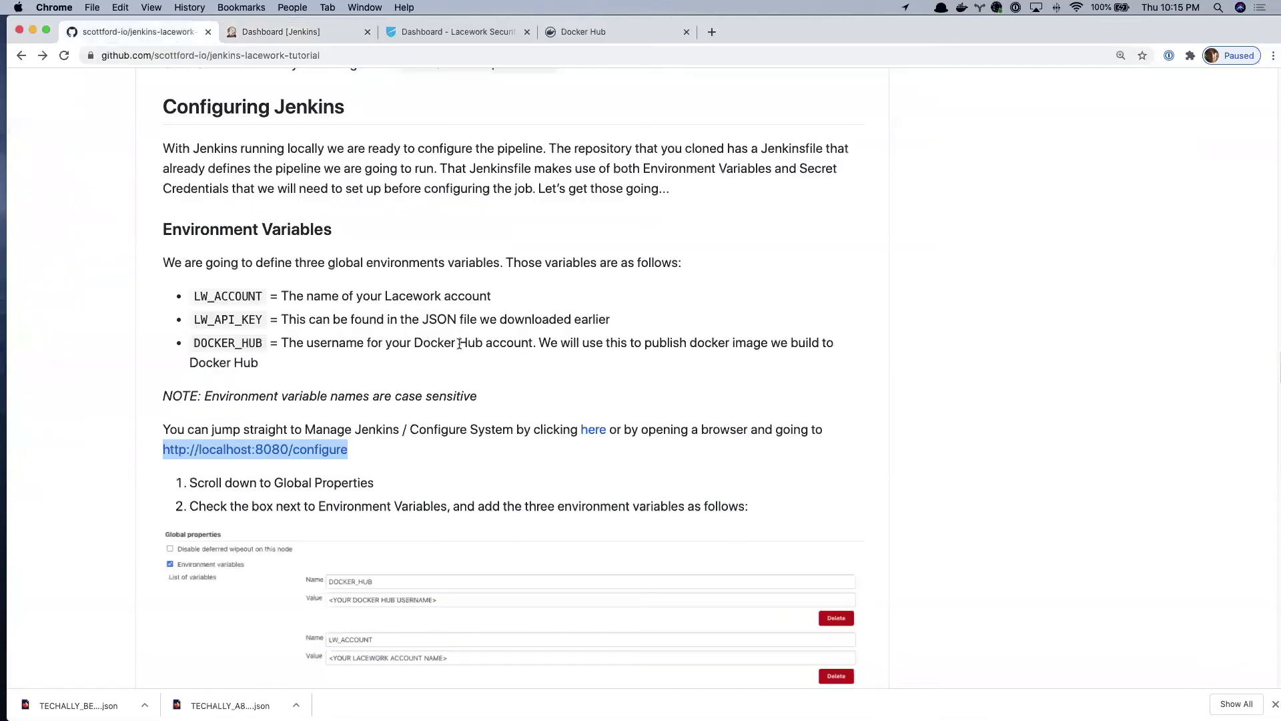
pyautogui.scroll(-5, 460, 351)
pyautogui.scroll(-6, 461, 352)
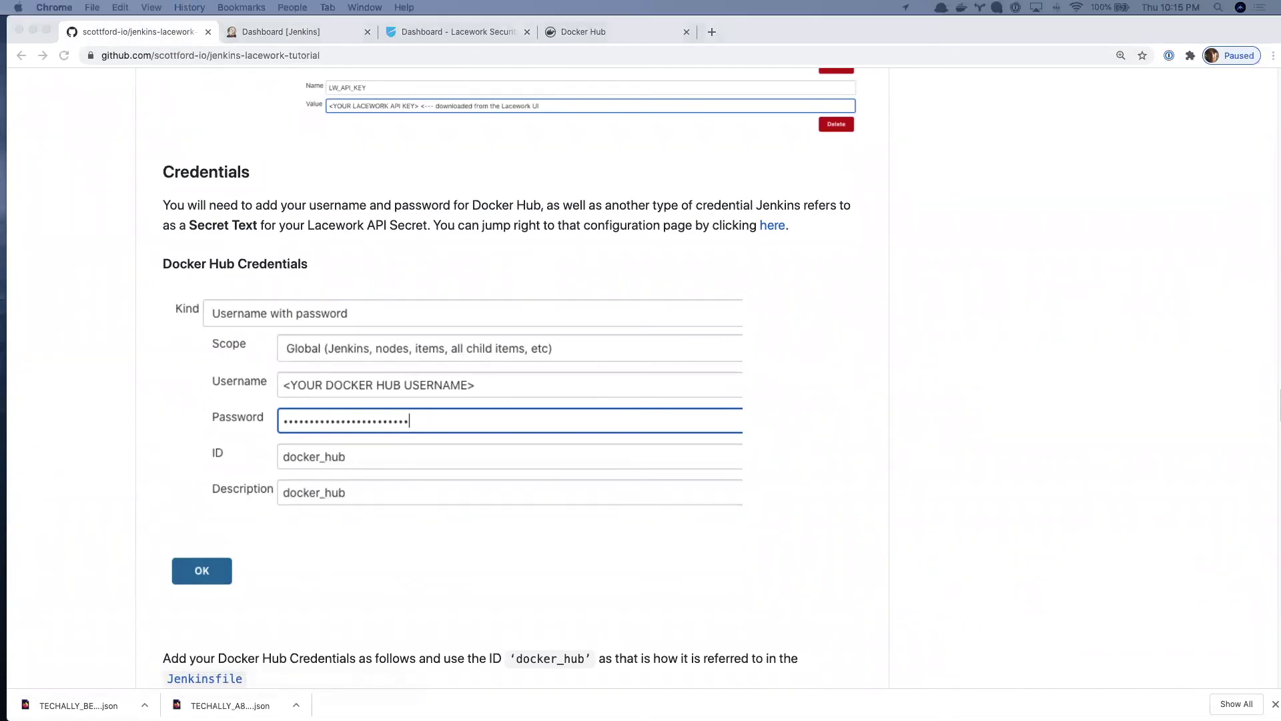
pyautogui.press('super+Tab')
pyautogui.press('super+Tab')
pyautogui.press('super+Tab')
pyautogui.click(275, 33)
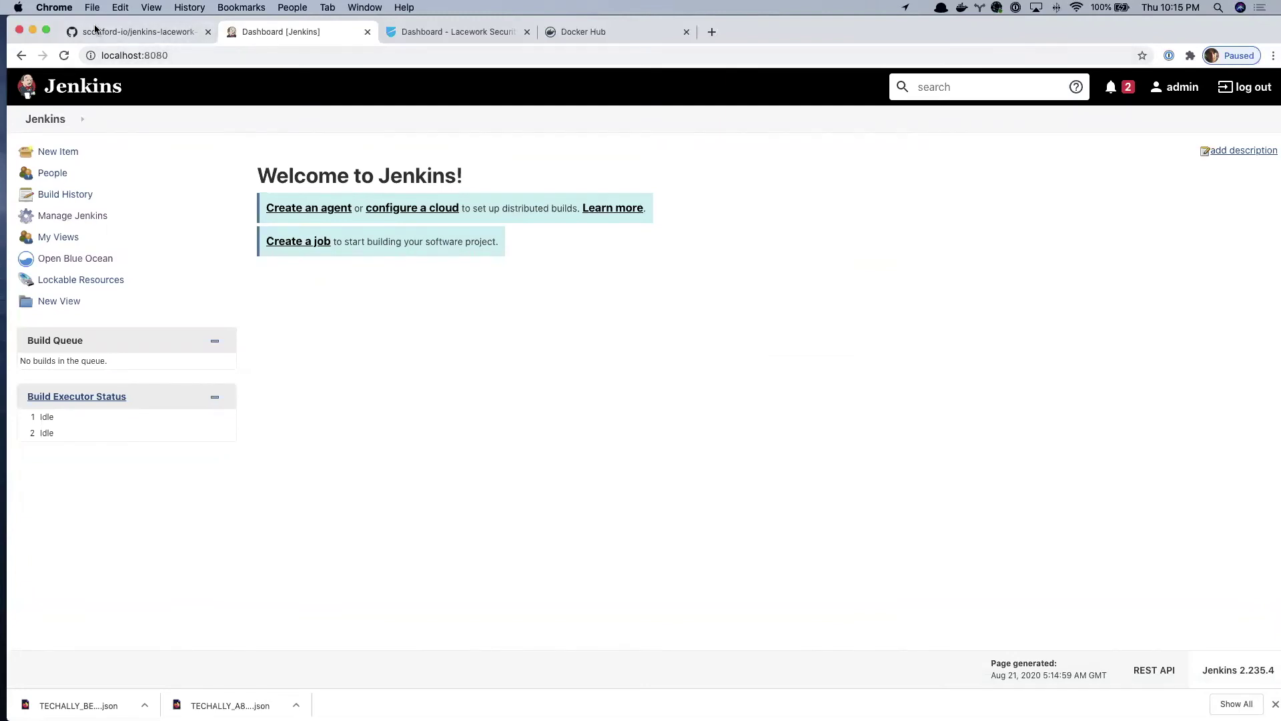
pyautogui.click(114, 30)
pyautogui.scroll(-3, 449, 420)
pyautogui.scroll(3, 449, 422)
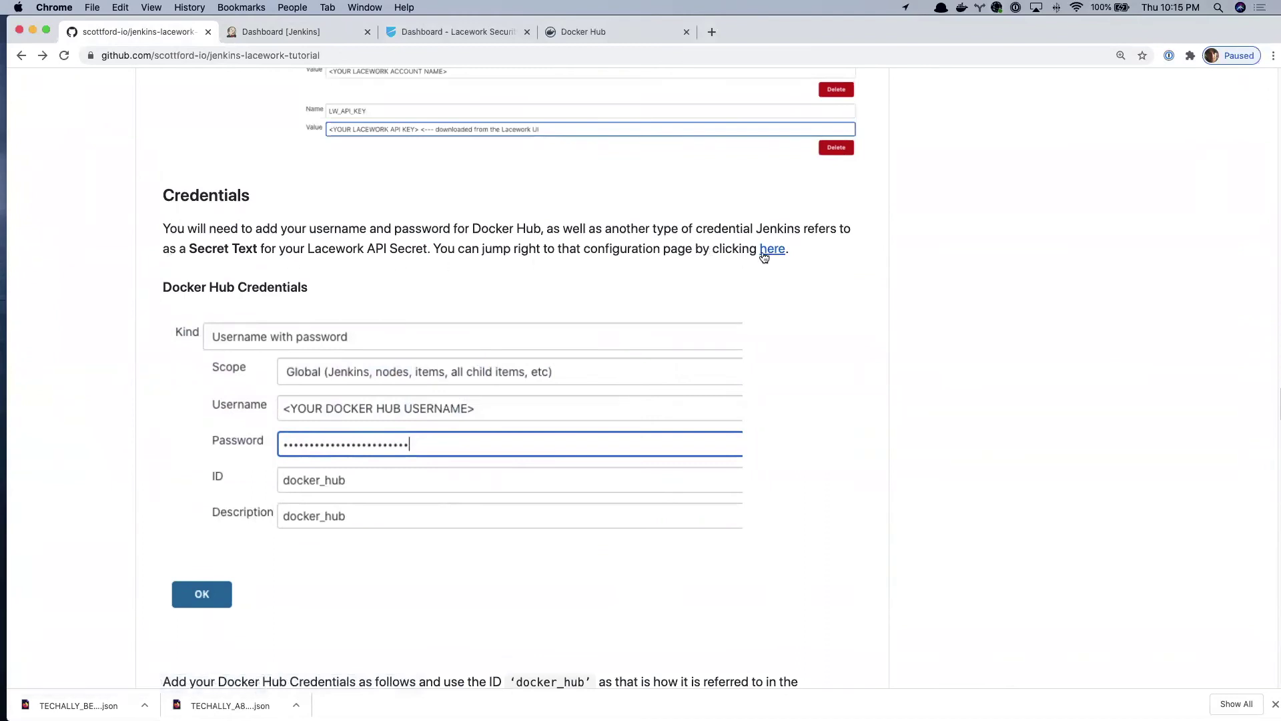
pyautogui.rightClick(767, 254)
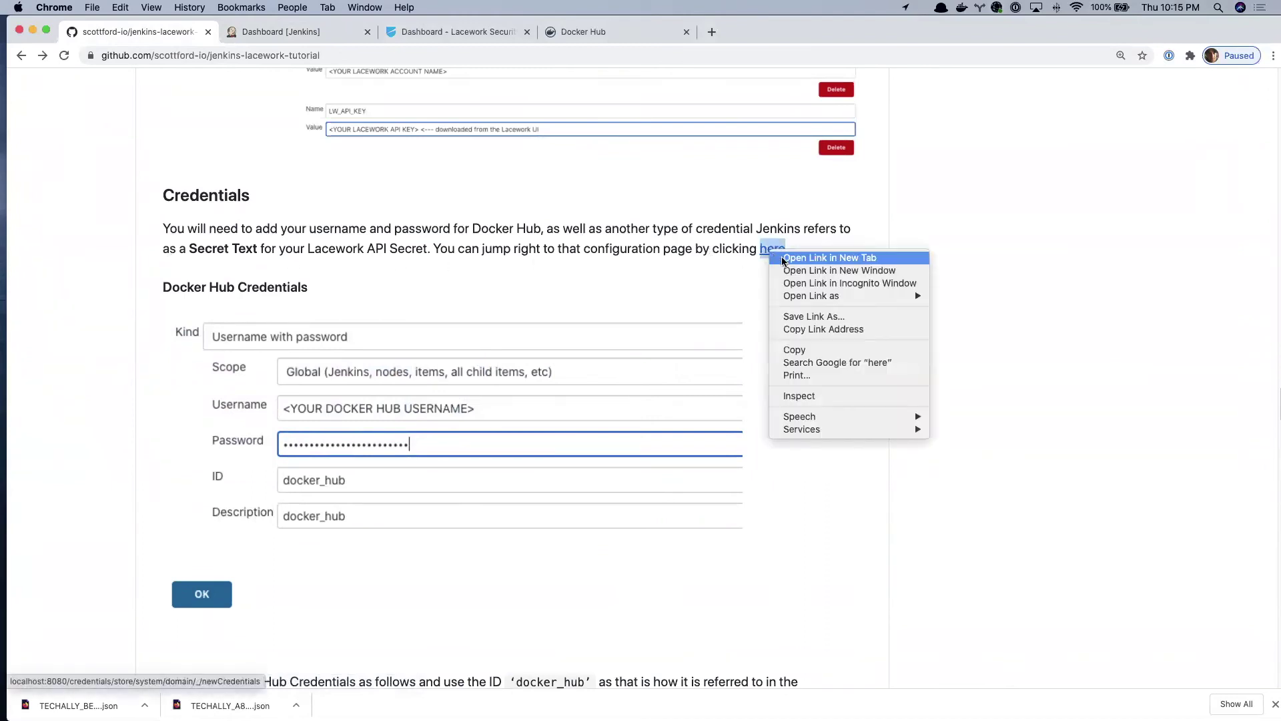
pyautogui.click(783, 258)
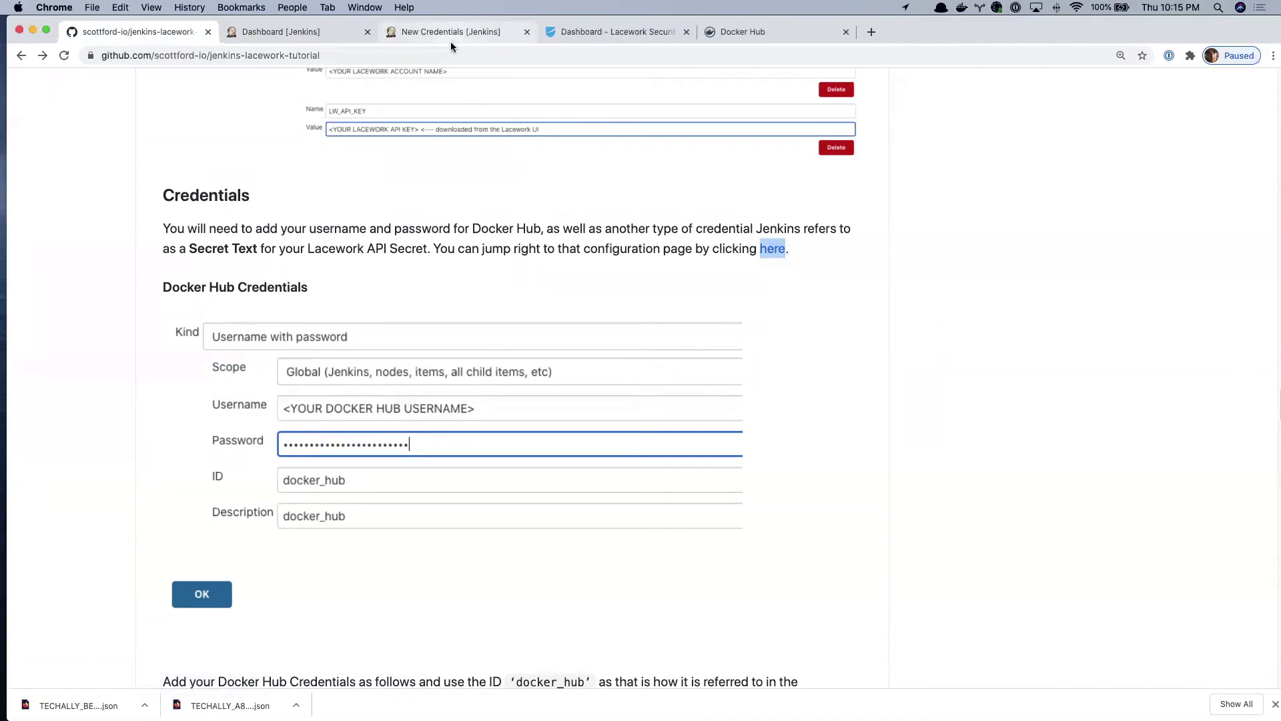
pyautogui.click(450, 35)
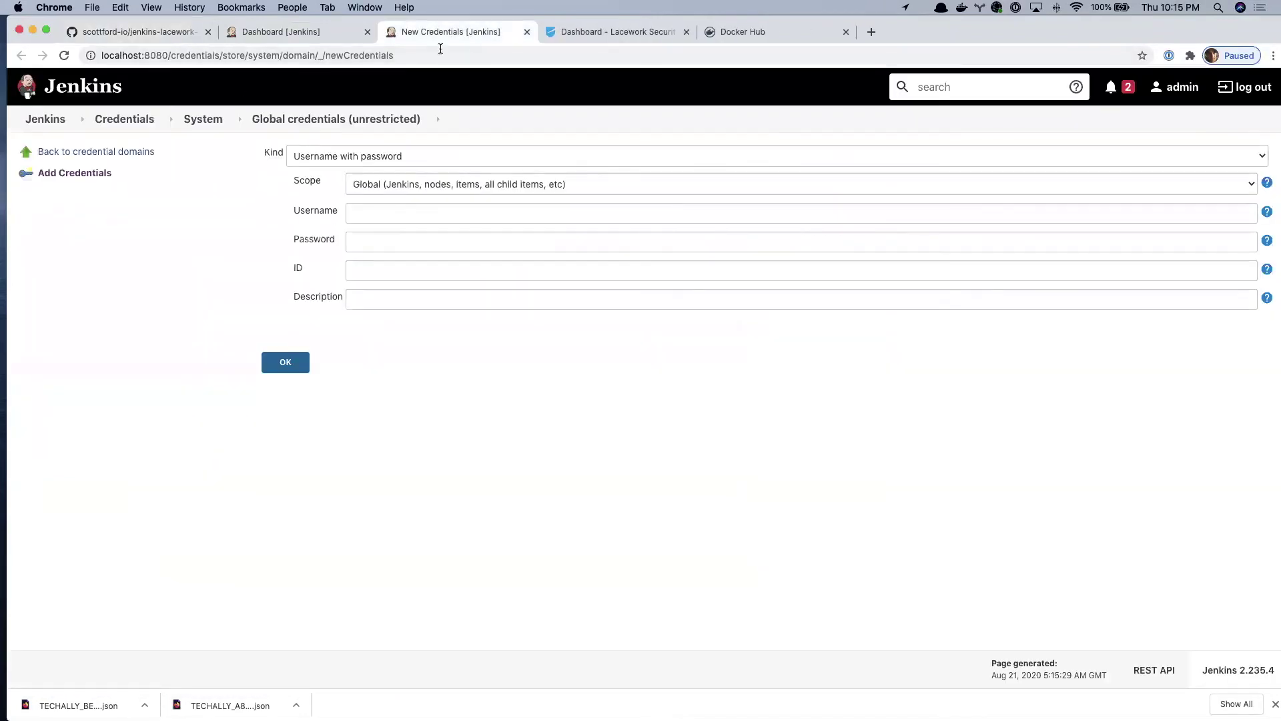
# - Enter the Docker Hub username and paste the Docker Hub password into the credential form
pyautogui.click(421, 205)
pyautogui.write('smfopr')
pyautogui.press('BackSpace')
pyautogui.press('BackSpace')
pyautogui.write('rd22')
pyautogui.press('Tab')
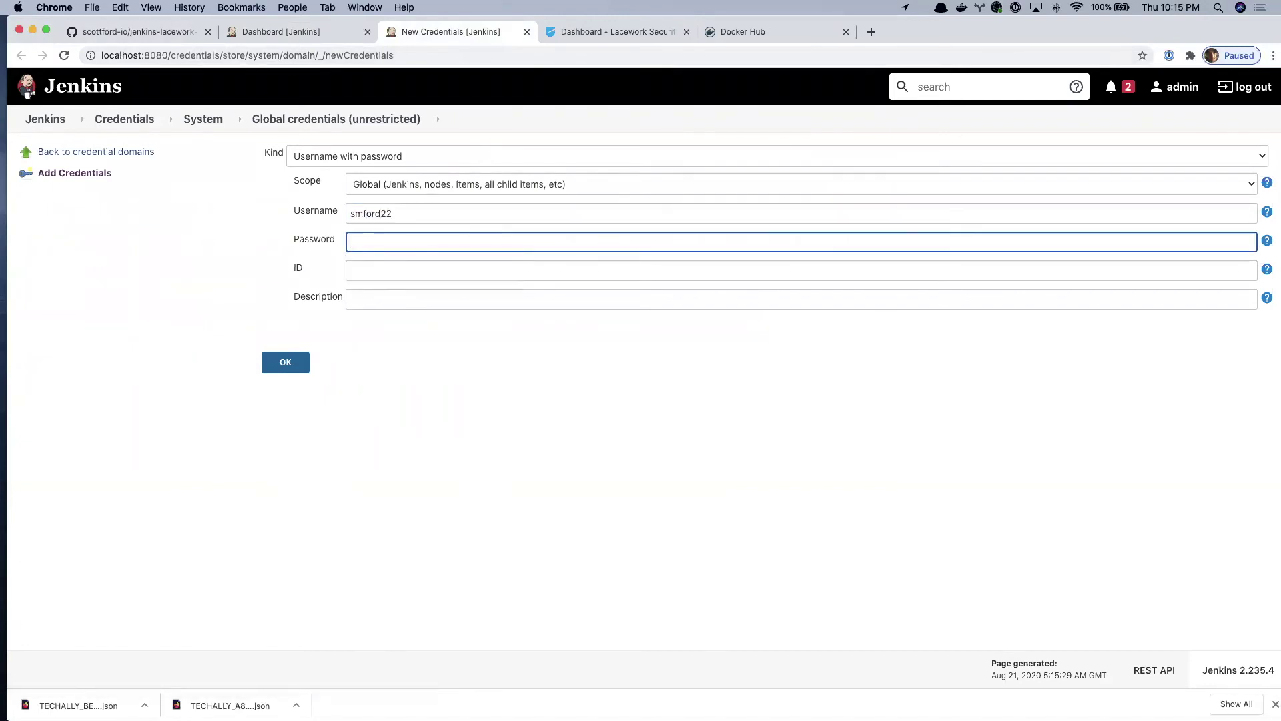
pyautogui.press('super+v')
# - Set the credential ID and description both to docker_hub, then go back to the GitHub tutorial
pyautogui.press('Tab')
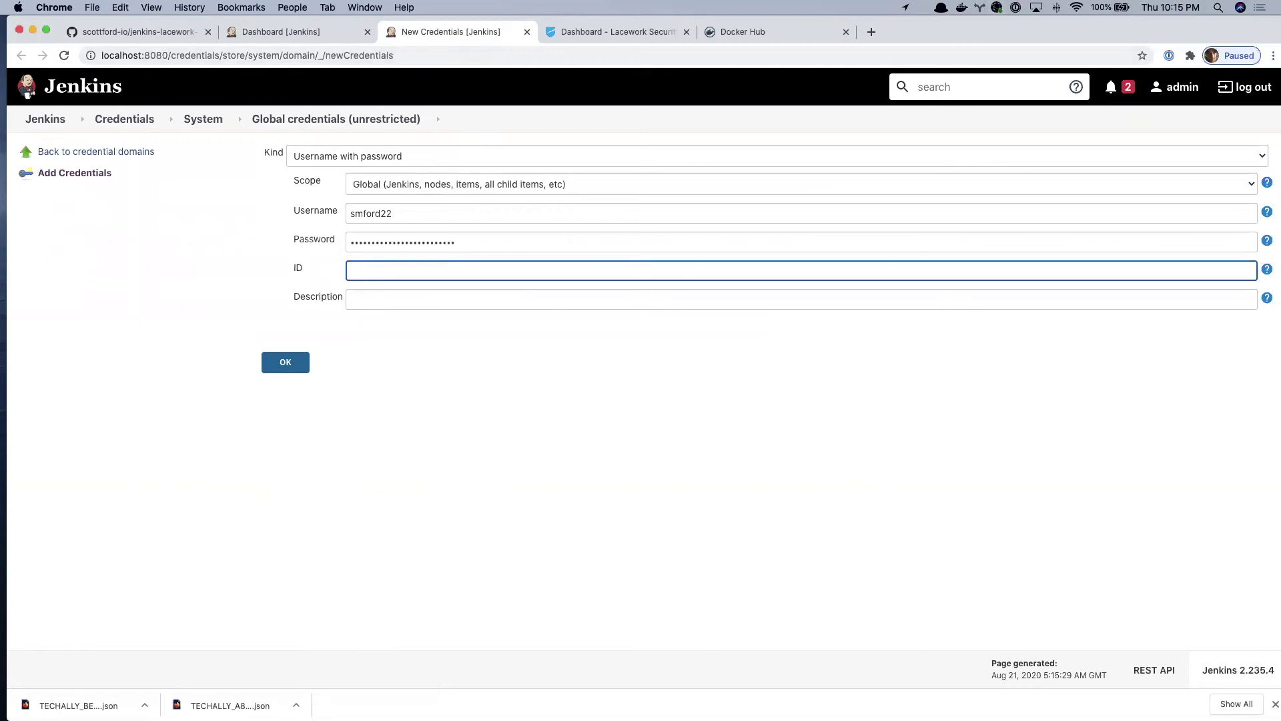
pyautogui.write('smfo')
pyautogui.press('BackSpace')
pyautogui.press('BackSpace')
pyautogui.press('BackSpace')
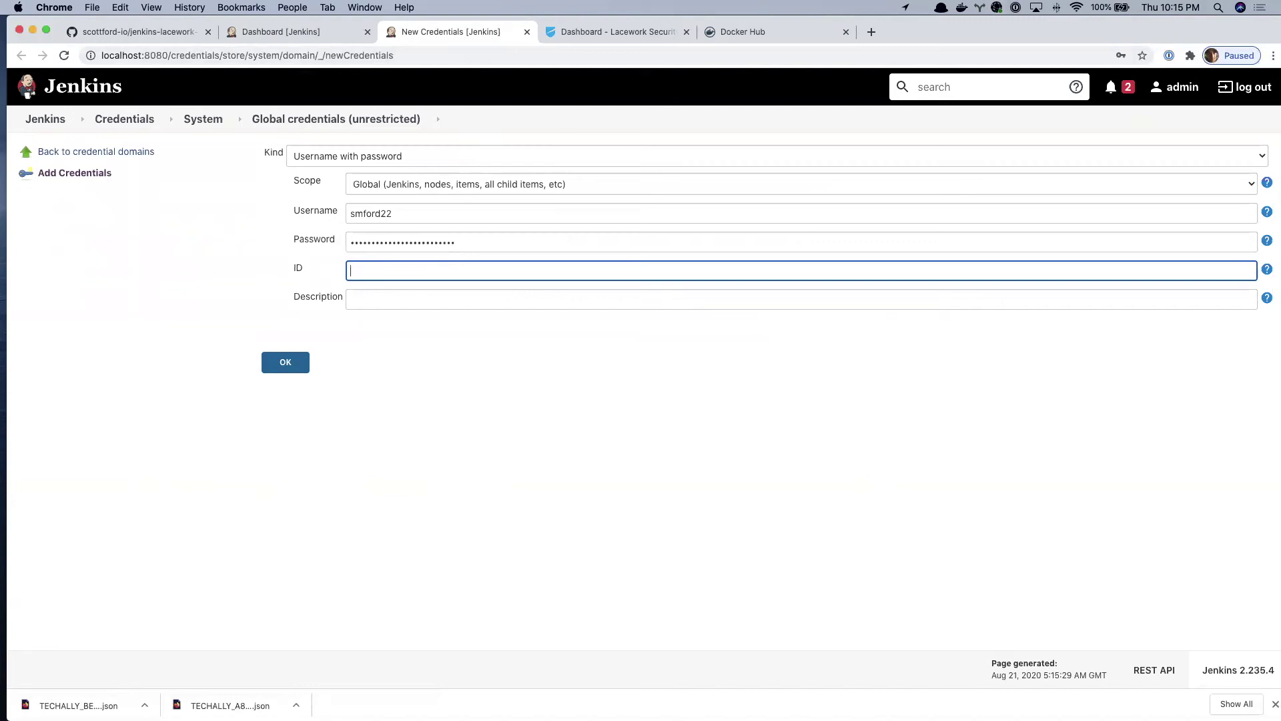
pyautogui.write('docker_hub')
pyautogui.press('Tab')
pyautogui.write('docker_hub')
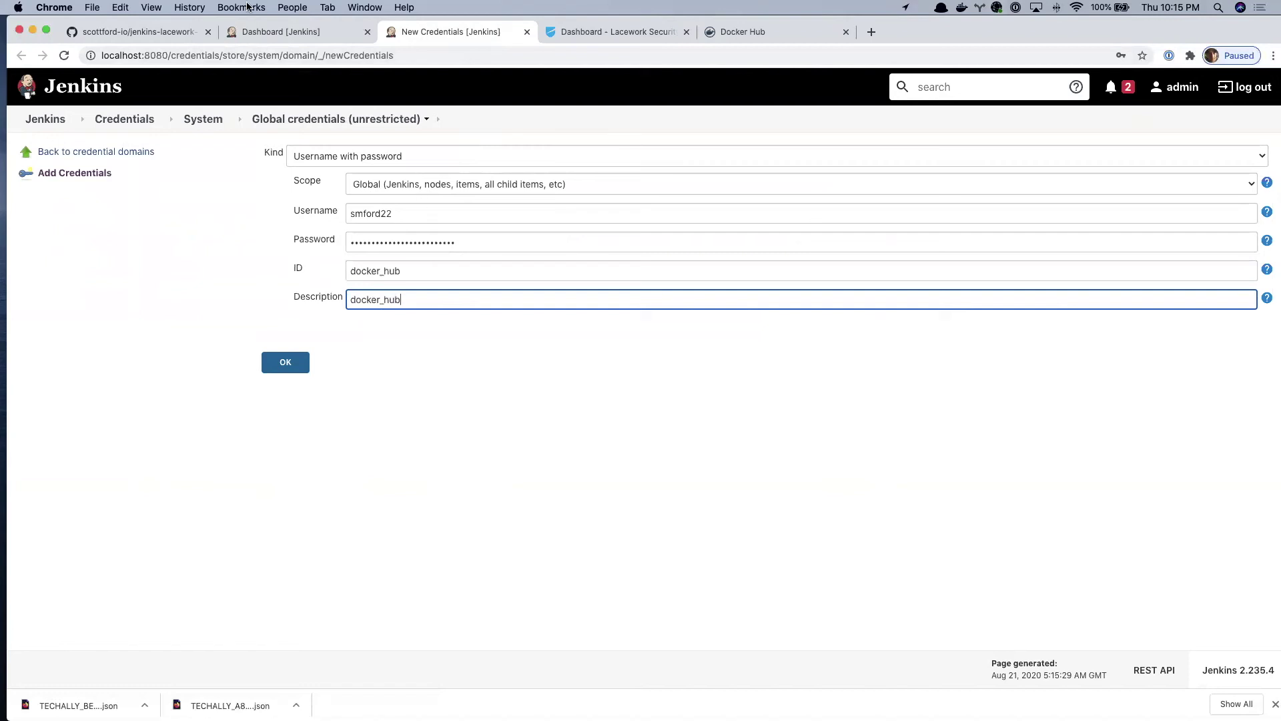
pyautogui.click(174, 32)
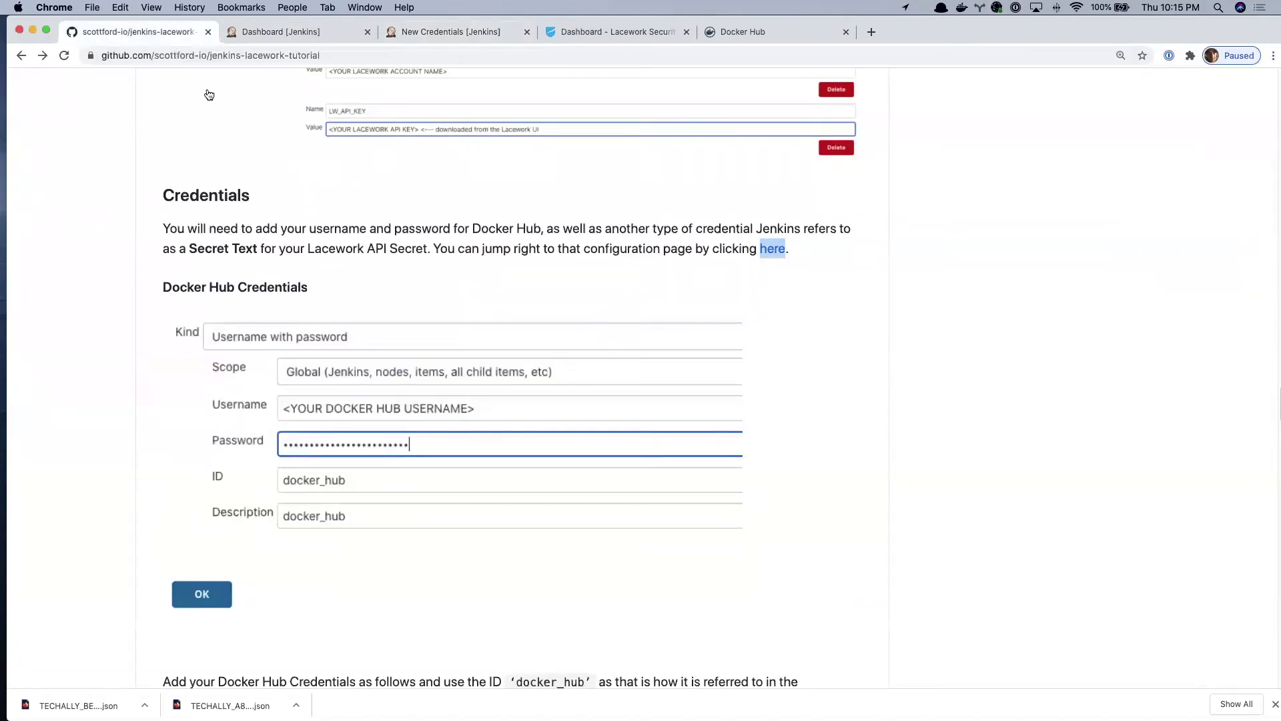
# - In a duplicated tab, check the Jenkinsfile's credential IDs docker_hub (line 23) and lacework_api_secret (line 32)
pyautogui.rightClick(184, 33)
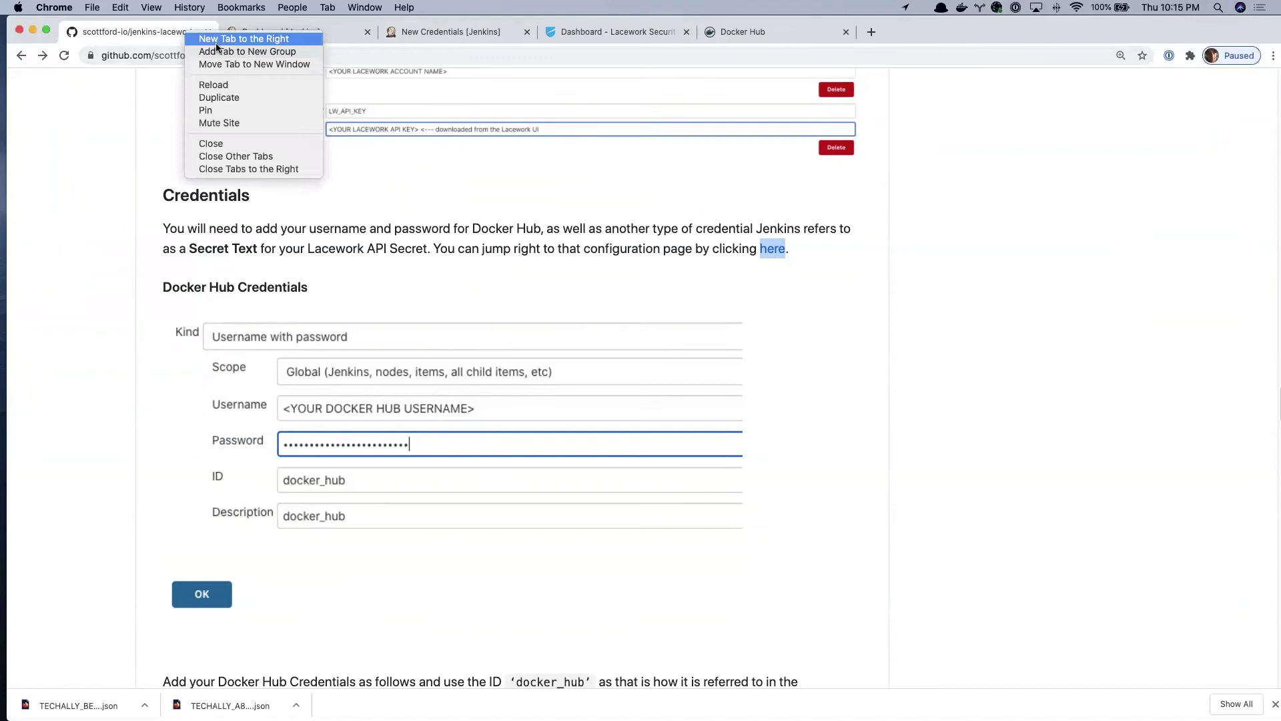
pyautogui.click(237, 97)
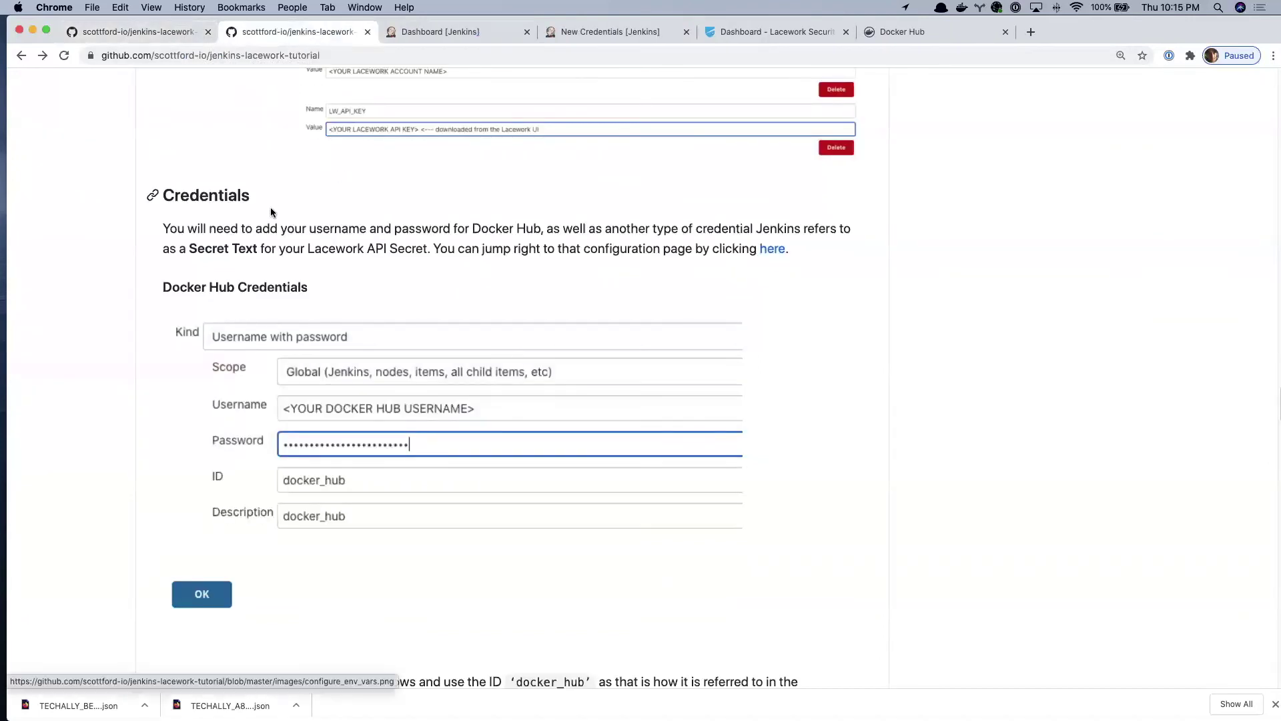
pyautogui.scroll(20, 280, 209)
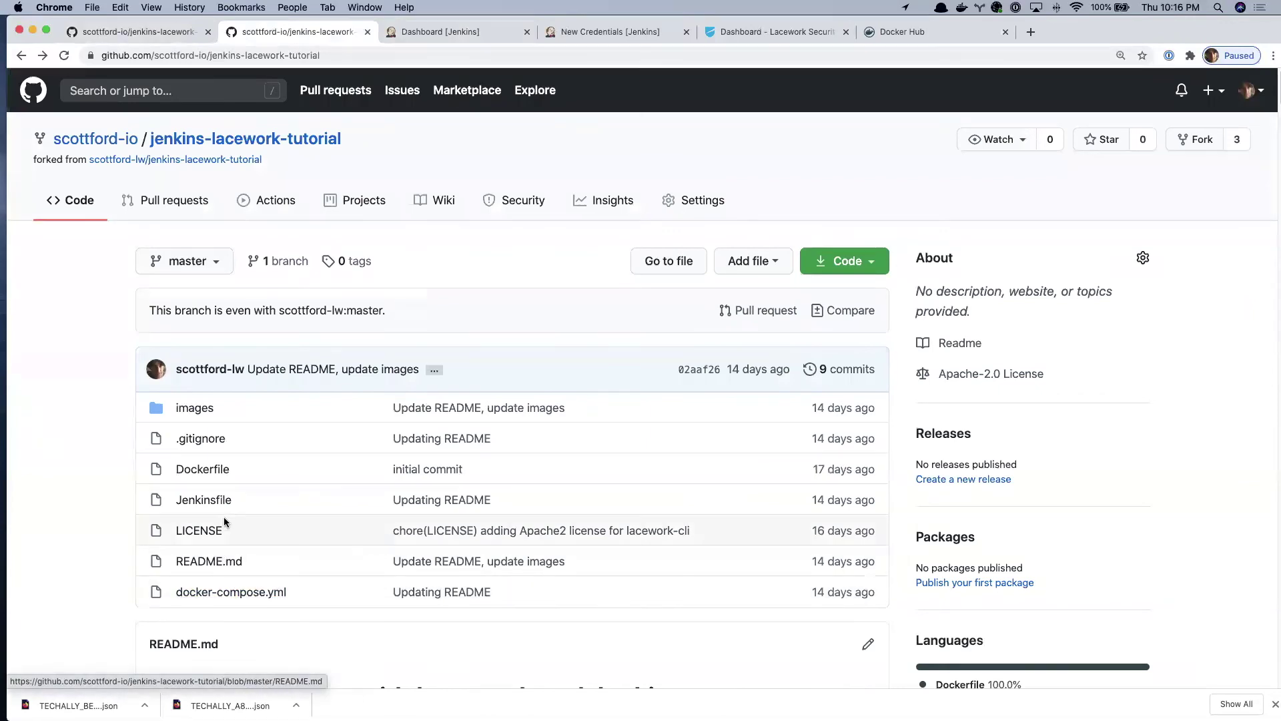
pyautogui.click(204, 500)
pyautogui.scroll(-5, 580, 594)
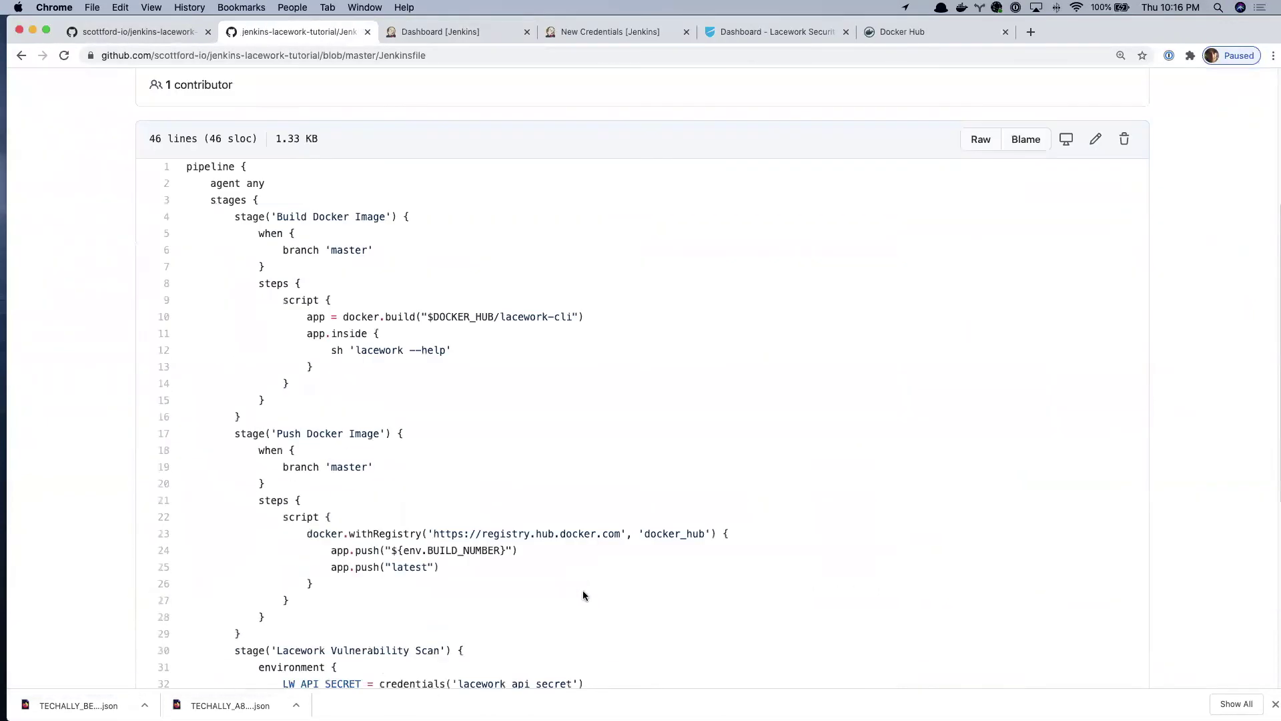
pyautogui.click(164, 469)
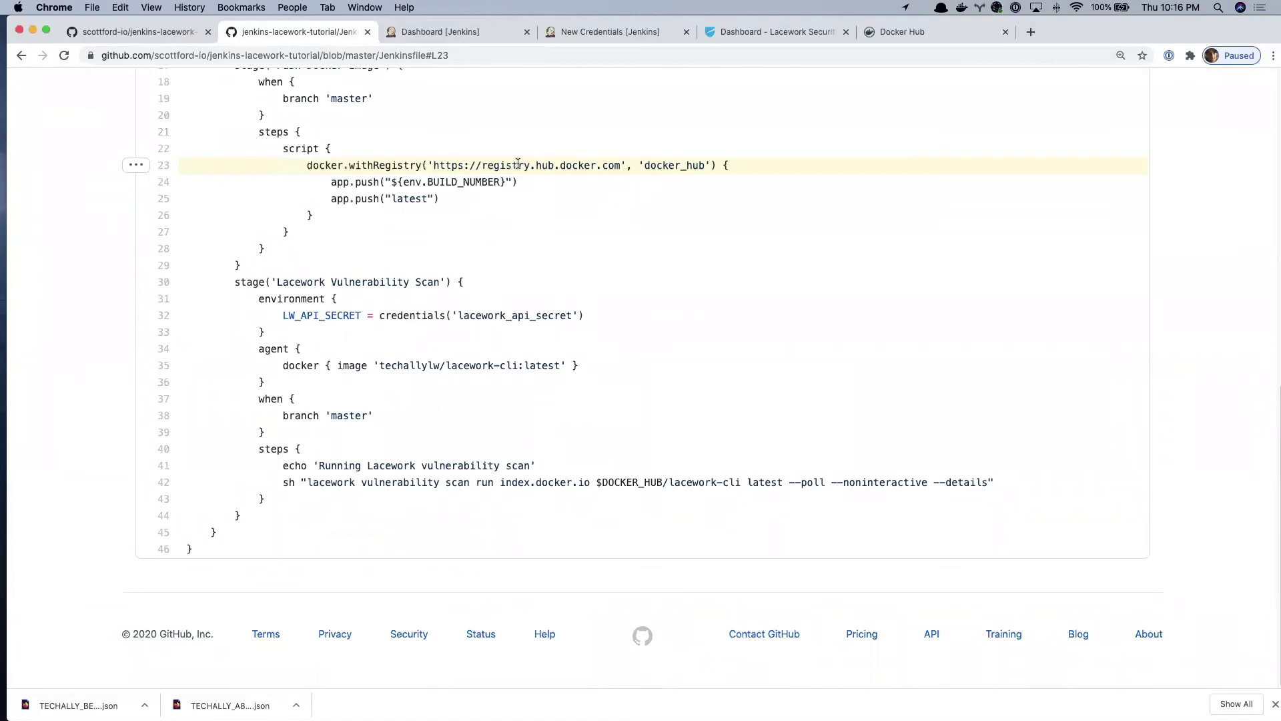
pyautogui.doubleClick(676, 166)
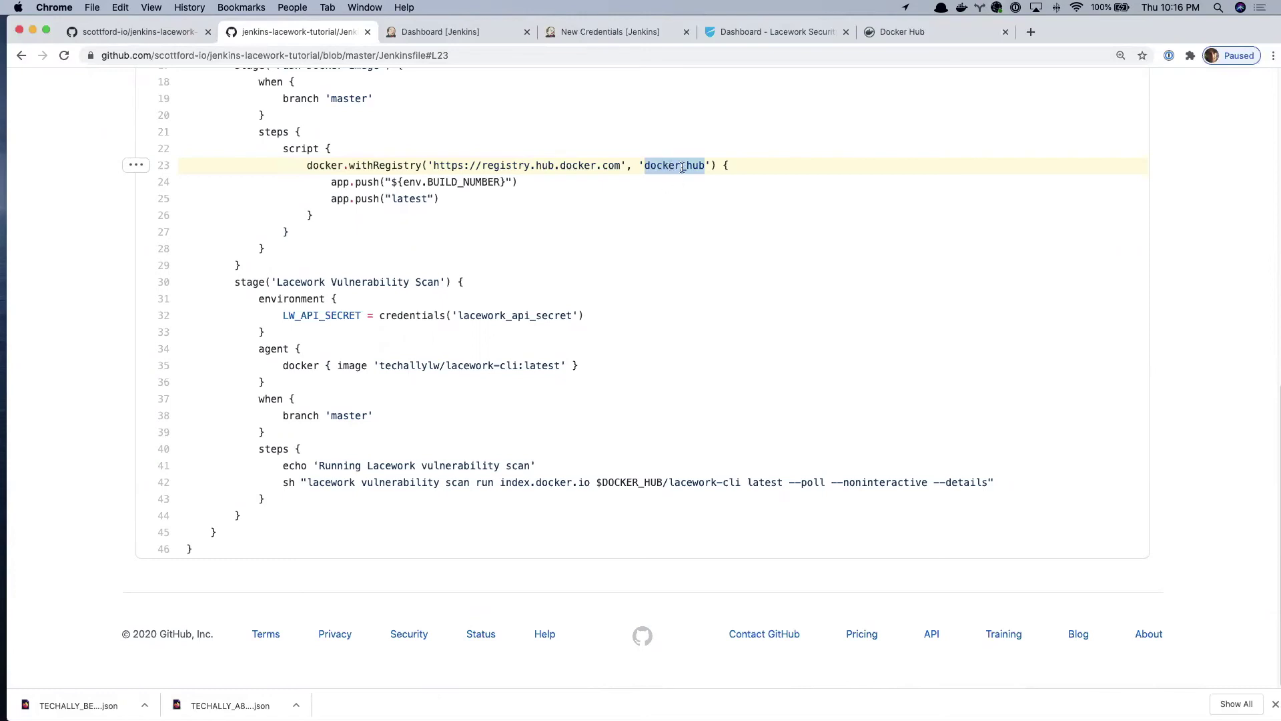
pyautogui.doubleClick(534, 315)
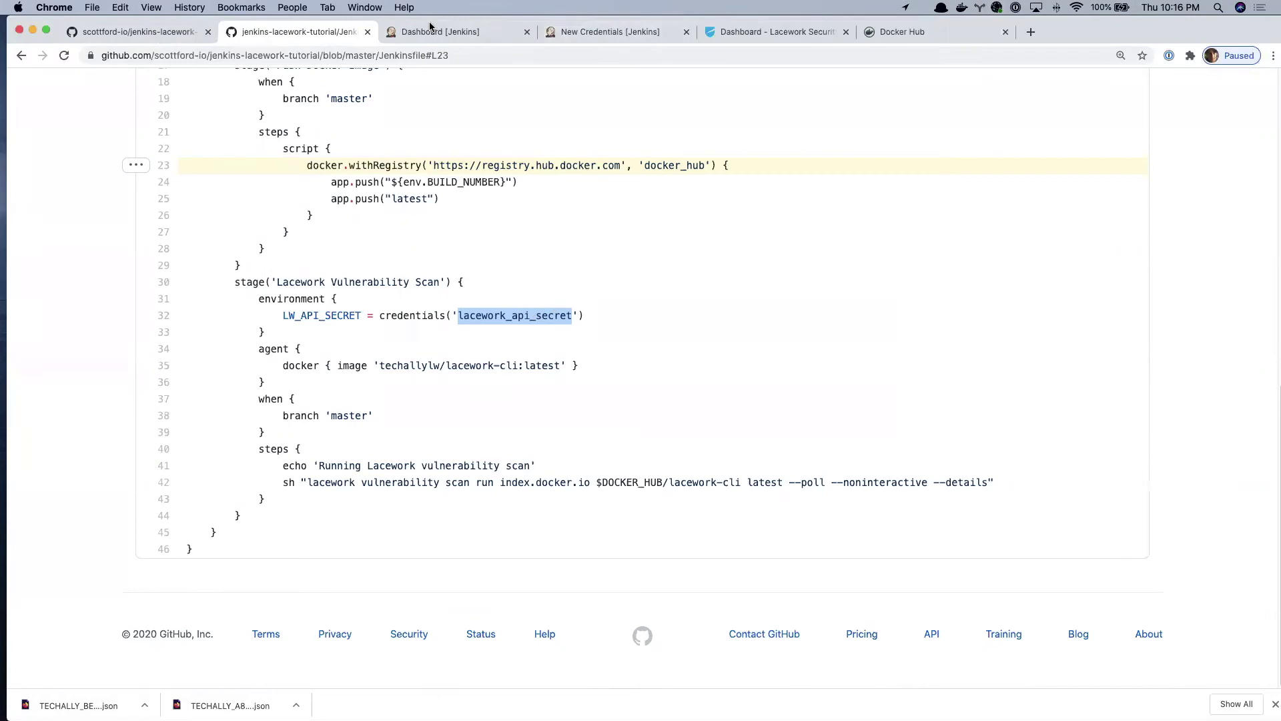
# - Review the README once more and return to the Jenkins New Credentials form
pyautogui.click(147, 32)
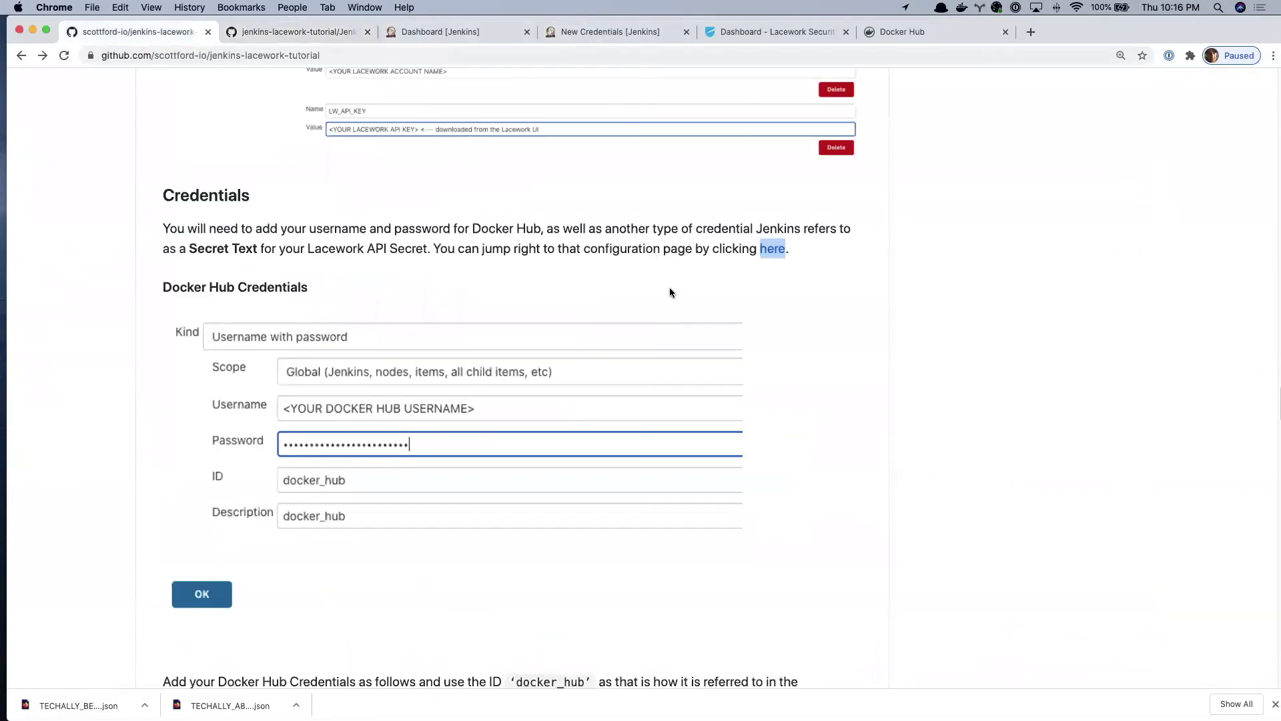
pyautogui.scroll(-4, 674, 297)
pyautogui.scroll(-4, 676, 302)
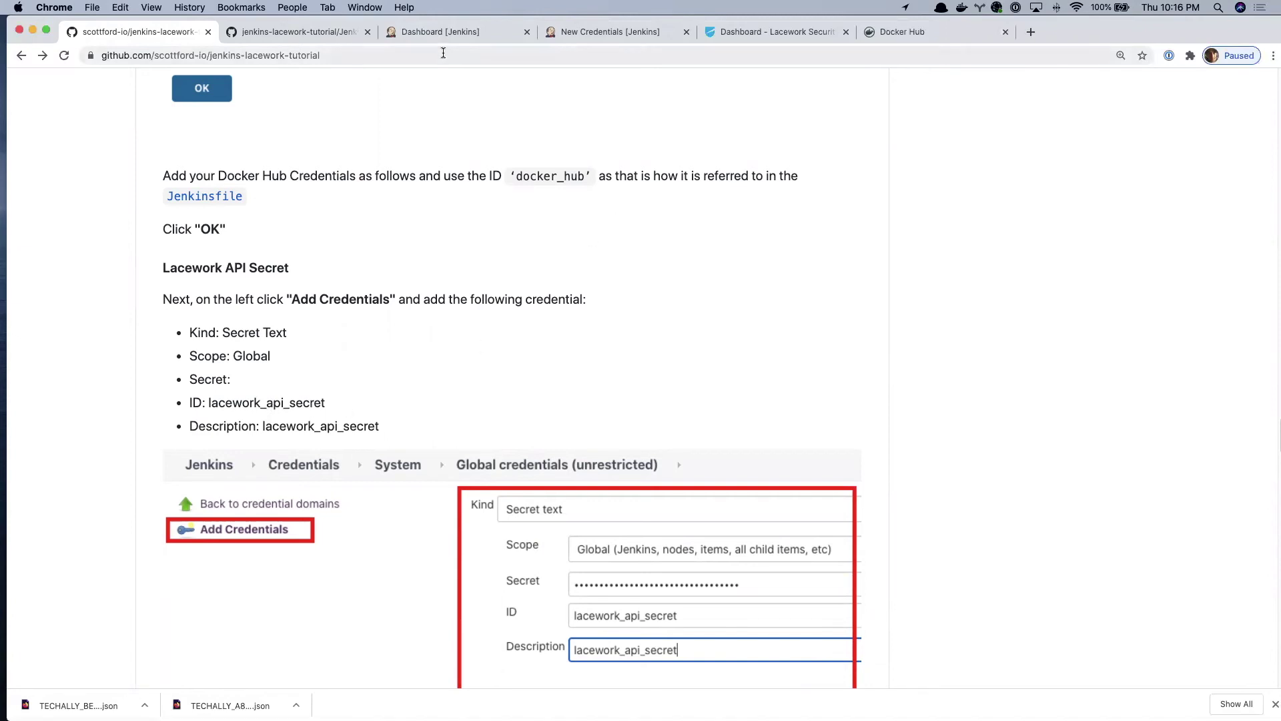
pyautogui.click(623, 35)
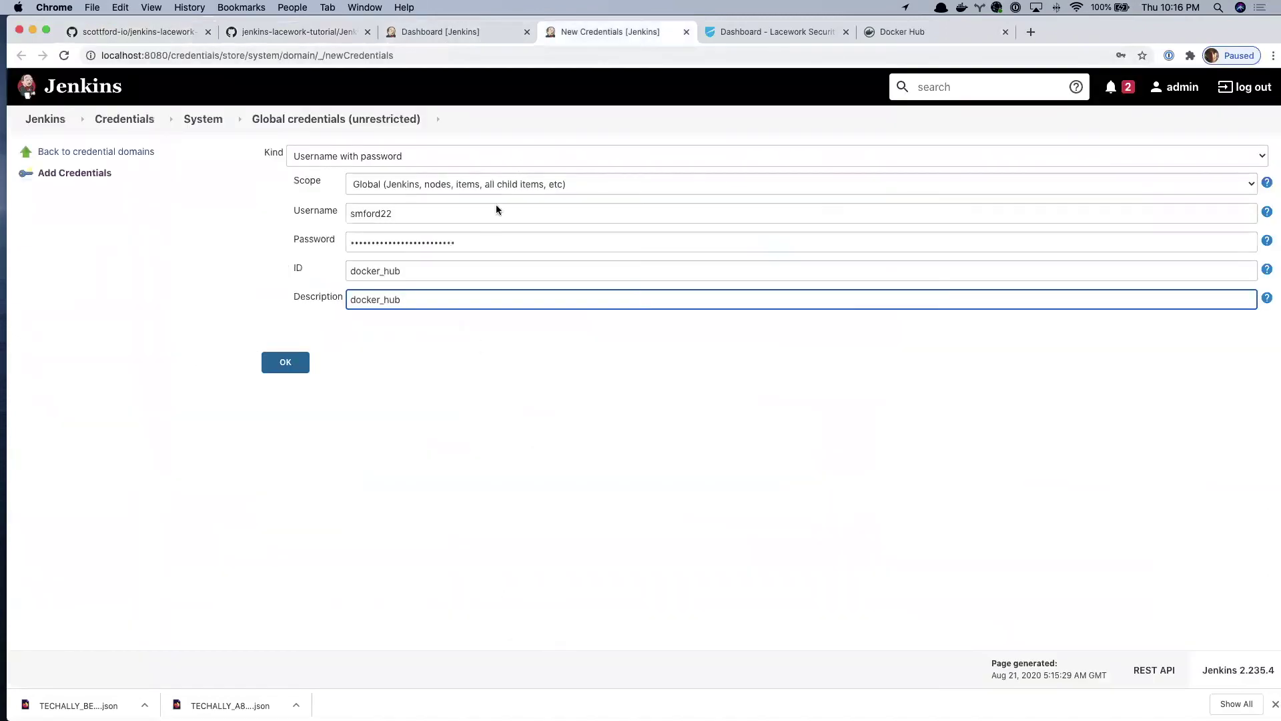
# - Save the docker_hub credential and start a new credential of kind Secret text
pyautogui.click(286, 364)
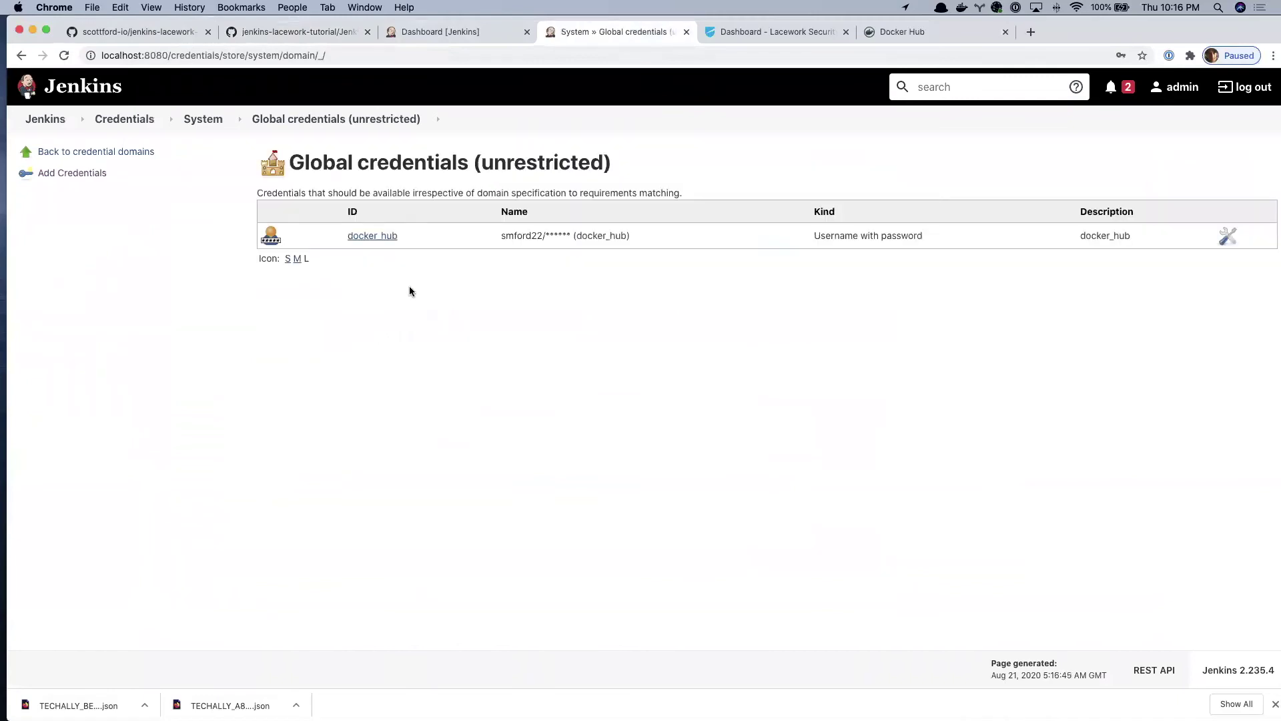
pyautogui.click(89, 174)
pyautogui.click(337, 155)
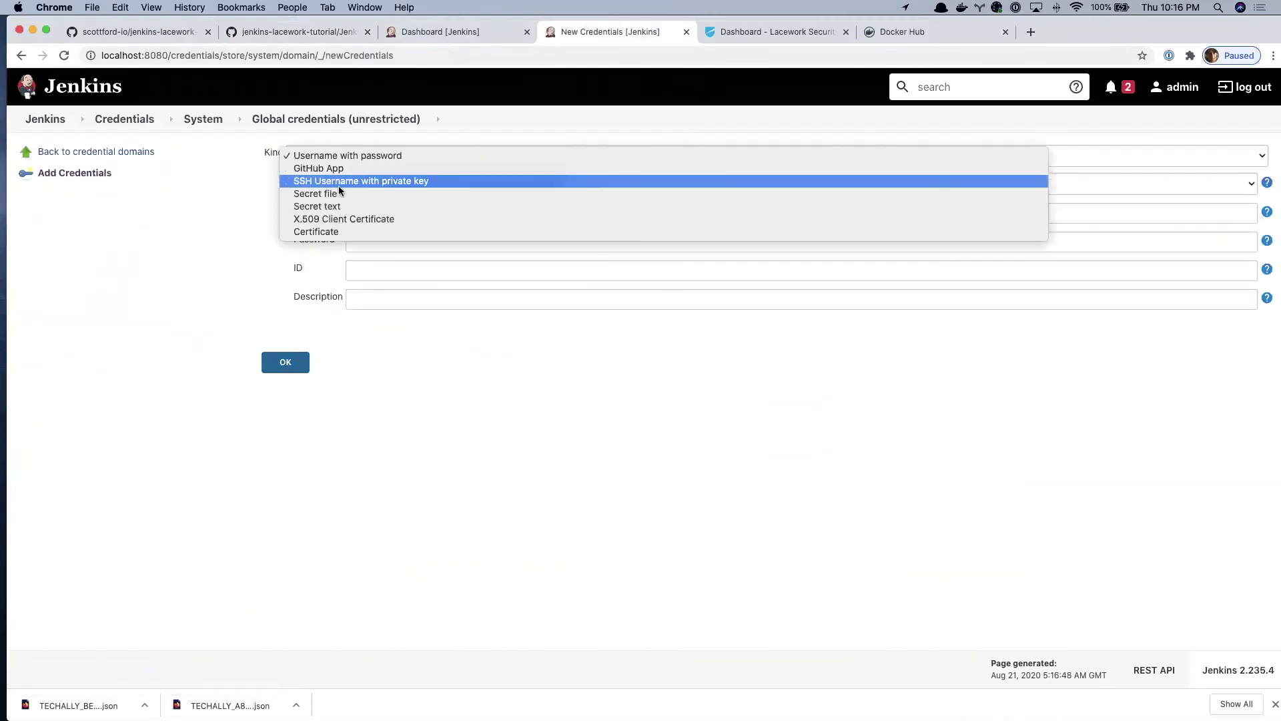
pyautogui.click(339, 207)
pyautogui.click(363, 219)
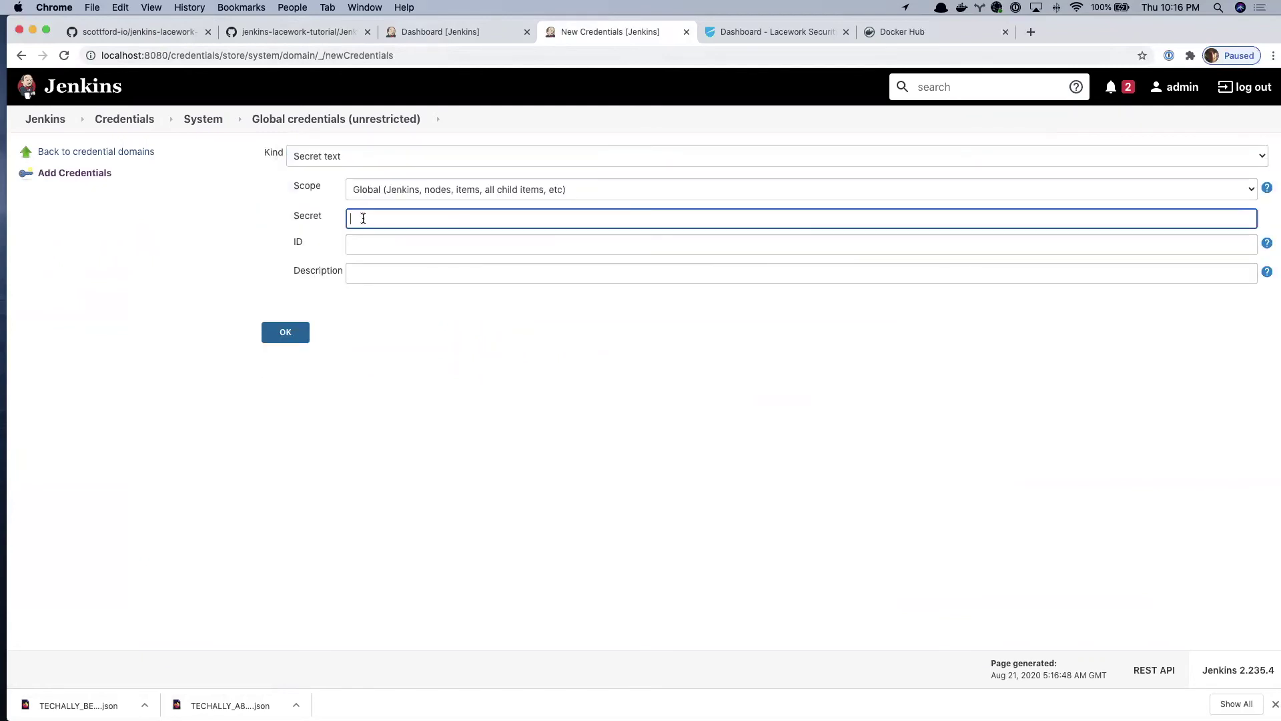
# - Copy the Lacework secret value from the iTerm2 output and return to the Jenkins form
pyautogui.hotkey('ctrl', 'Right')
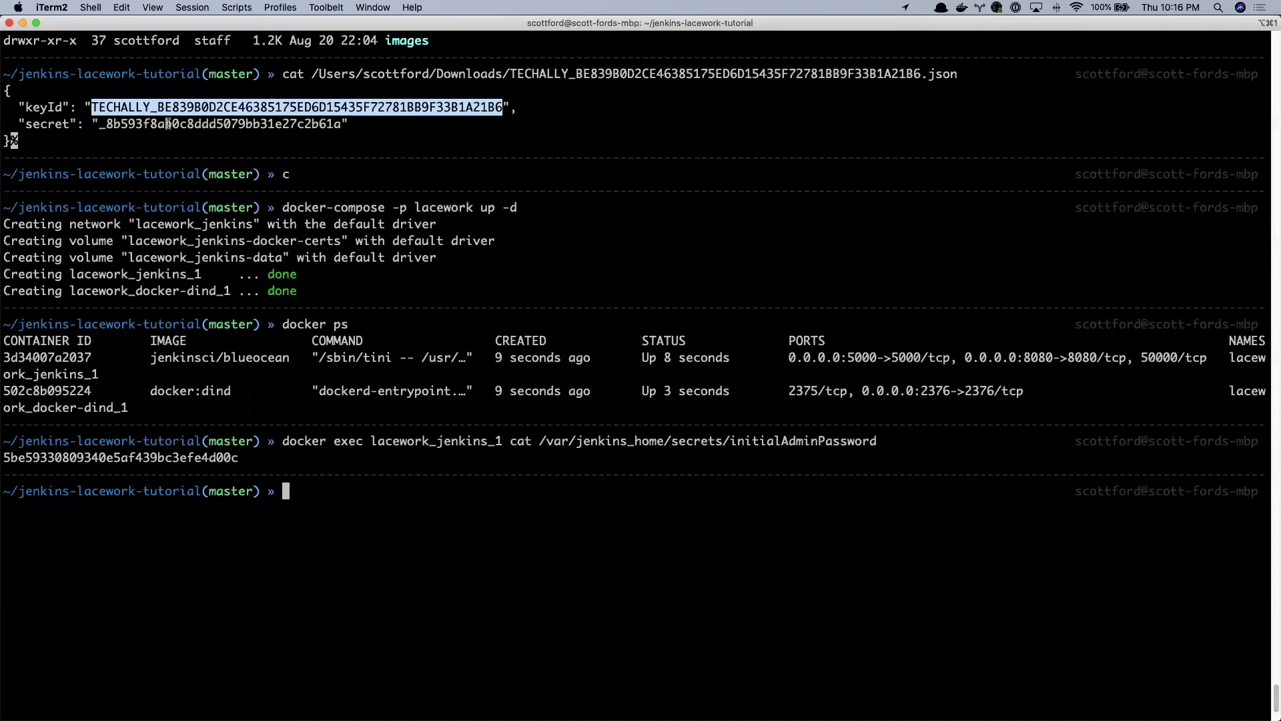
pyautogui.click(169, 123)
pyautogui.doubleClick(168, 123)
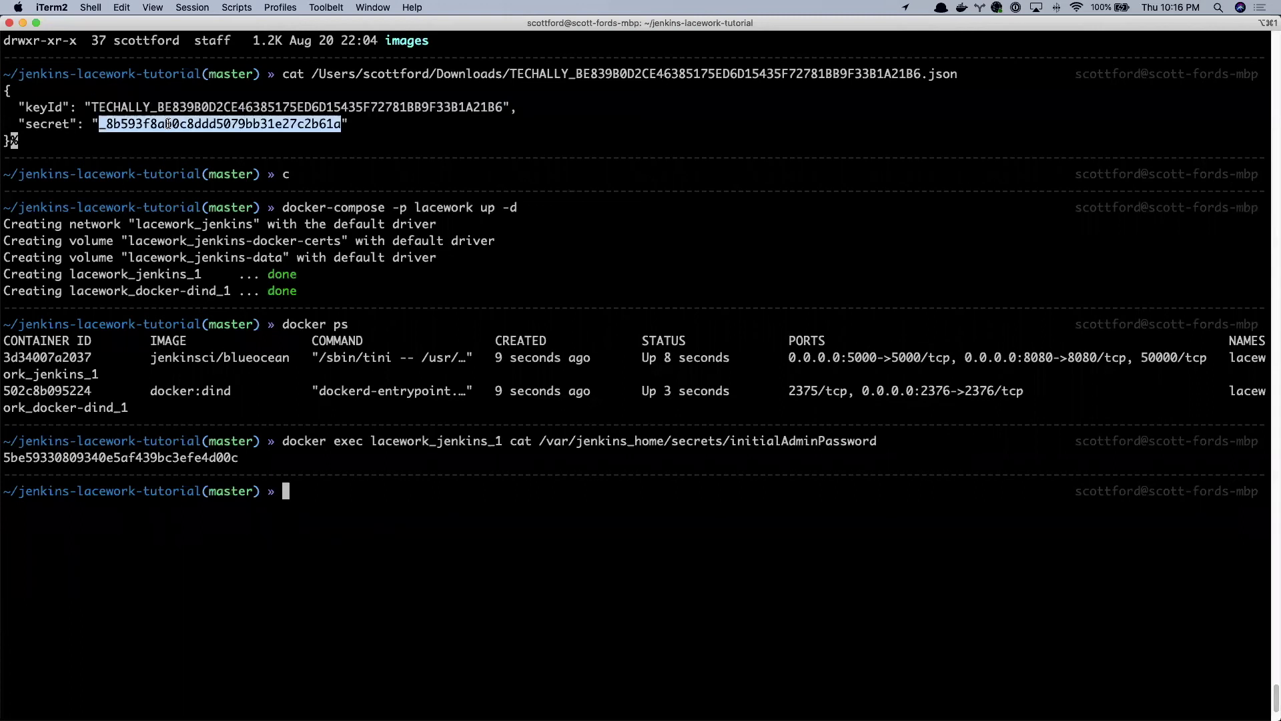
pyautogui.press('super+c')
pyautogui.press('super+Tab')
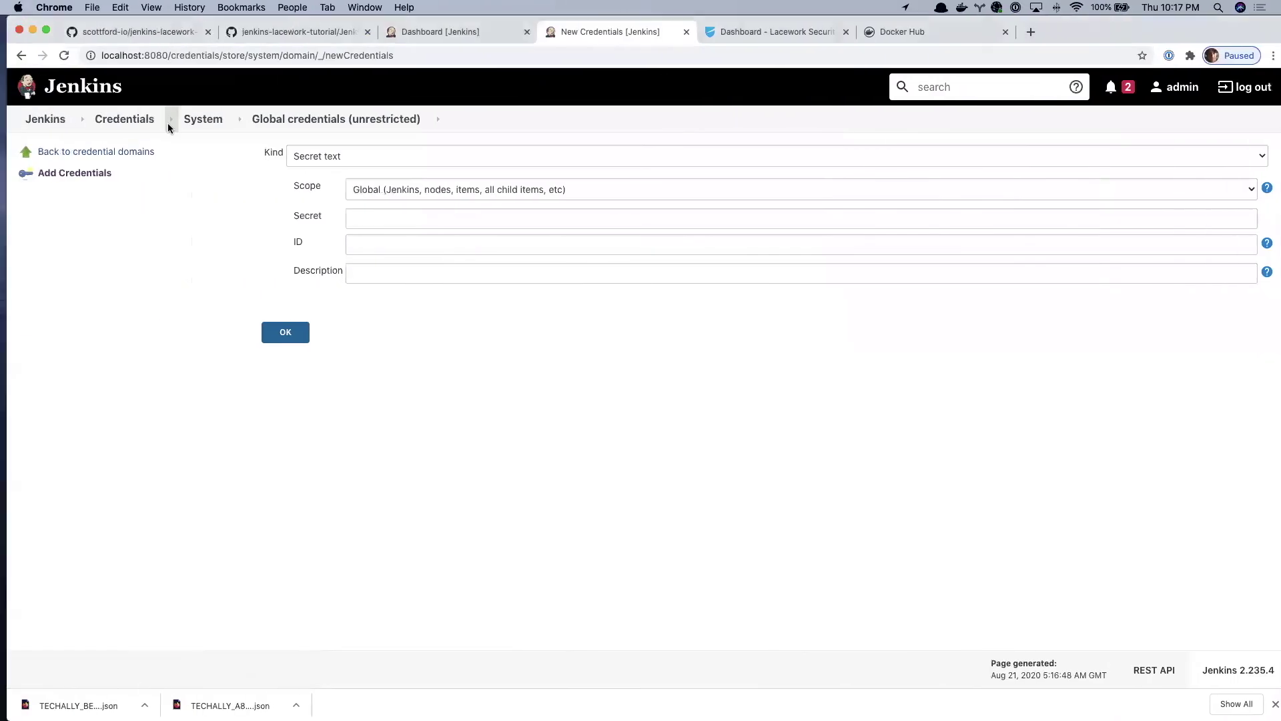
# - Paste the Lacework secret into the Secret field and copy lacework_api_secret from Jenkinsfile line 32
pyautogui.click(380, 224)
pyautogui.press('super+v')
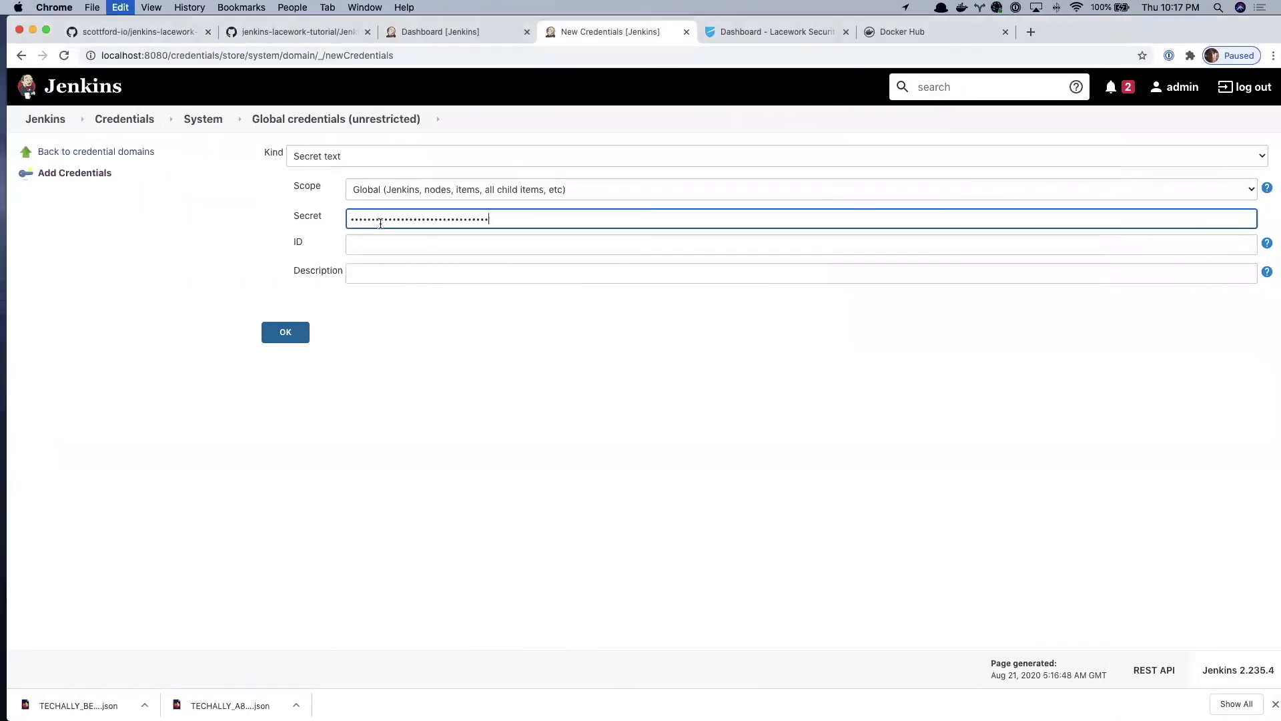
pyautogui.click(318, 34)
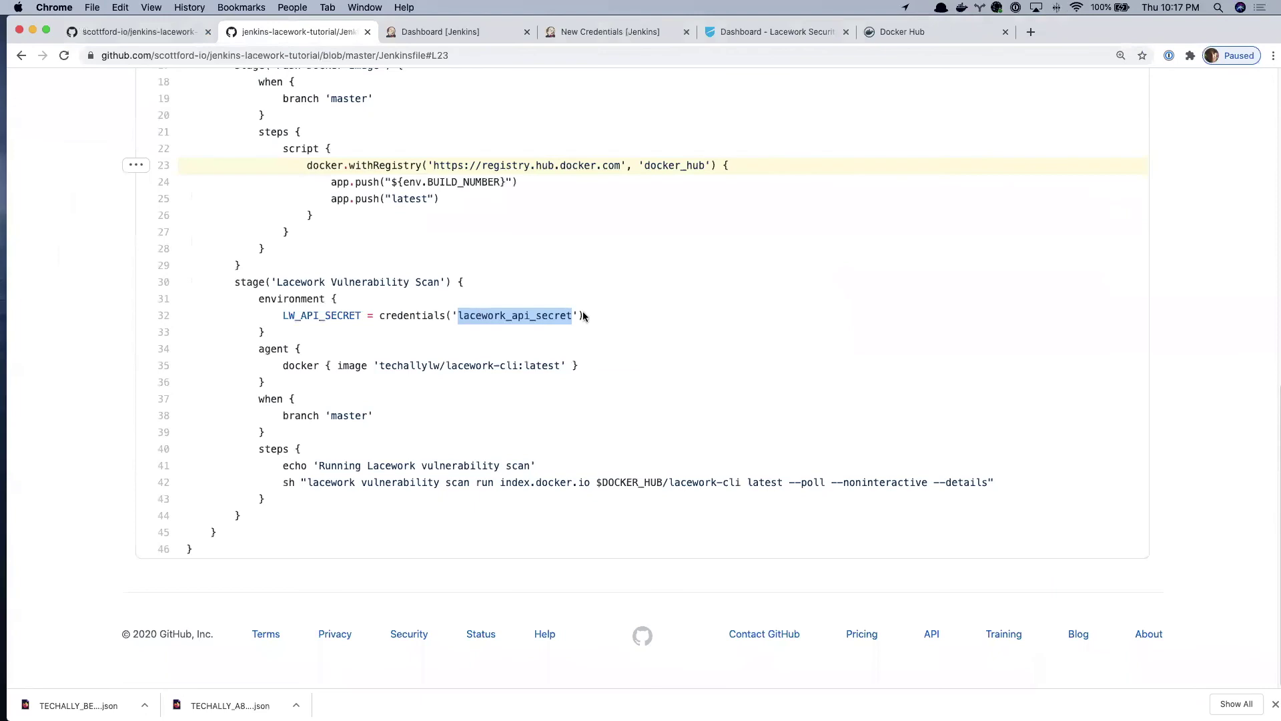
pyautogui.tripleClick(543, 315)
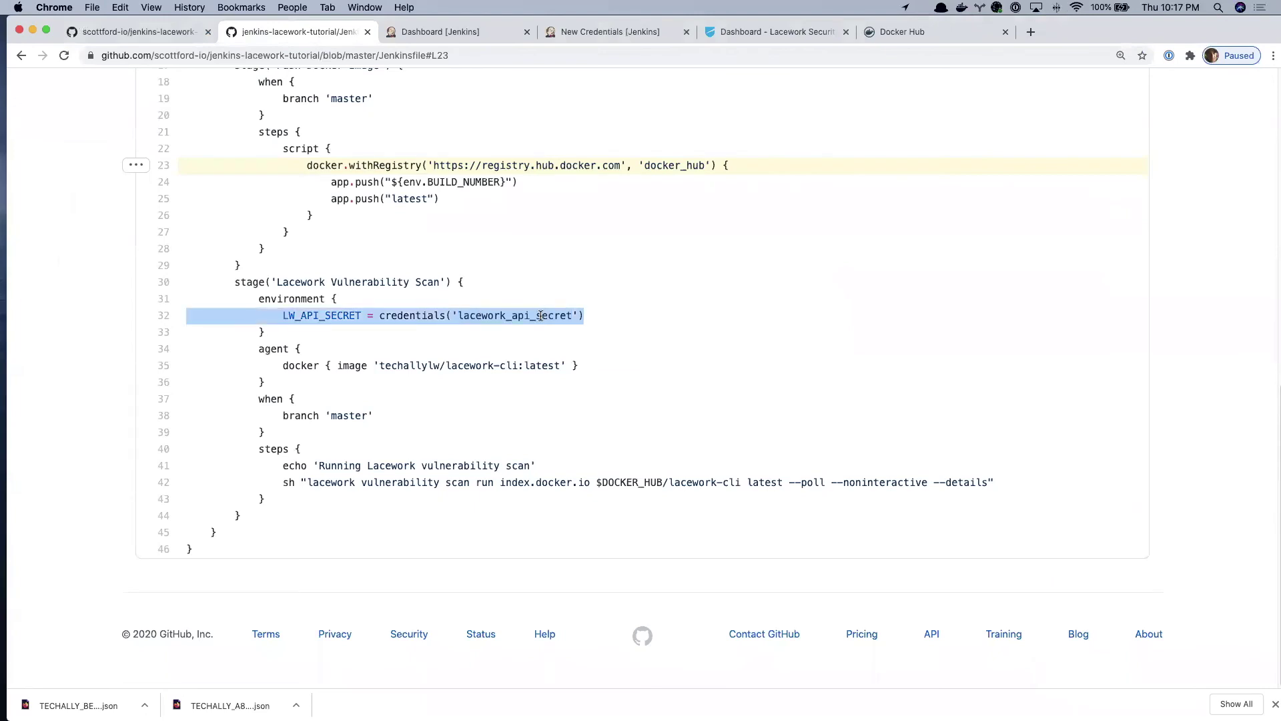
pyautogui.click(605, 330)
pyautogui.doubleClick(473, 315)
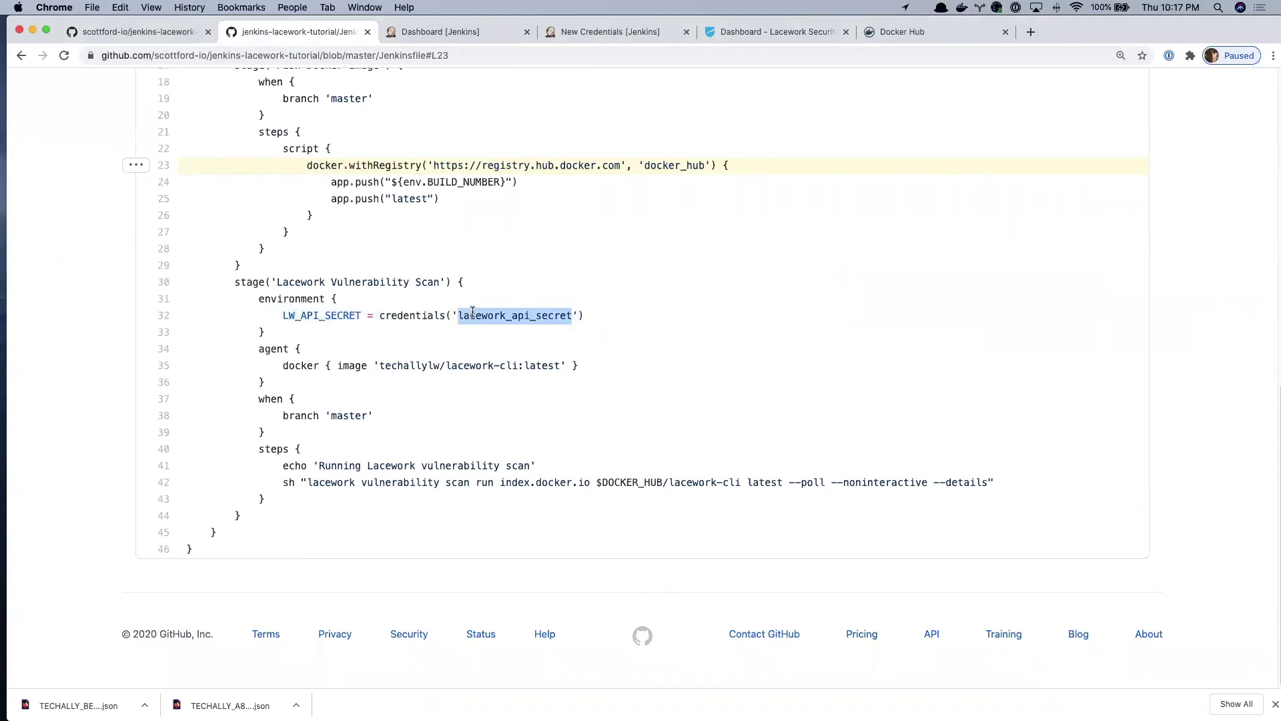
# - Use lacework_api_secret as ID and description, save the credential, and go to the dashboard
pyautogui.click(540, 34)
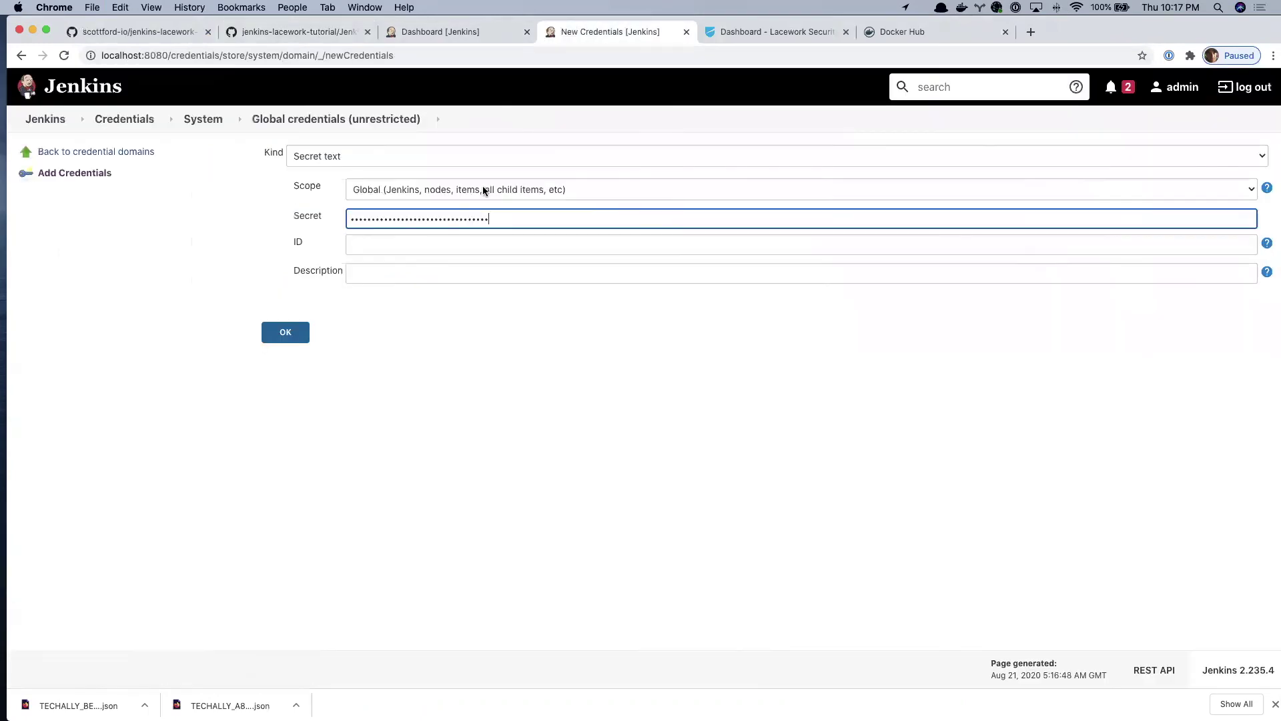
pyautogui.click(438, 241)
pyautogui.press('super+v')
pyautogui.click(447, 275)
pyautogui.press('super+v')
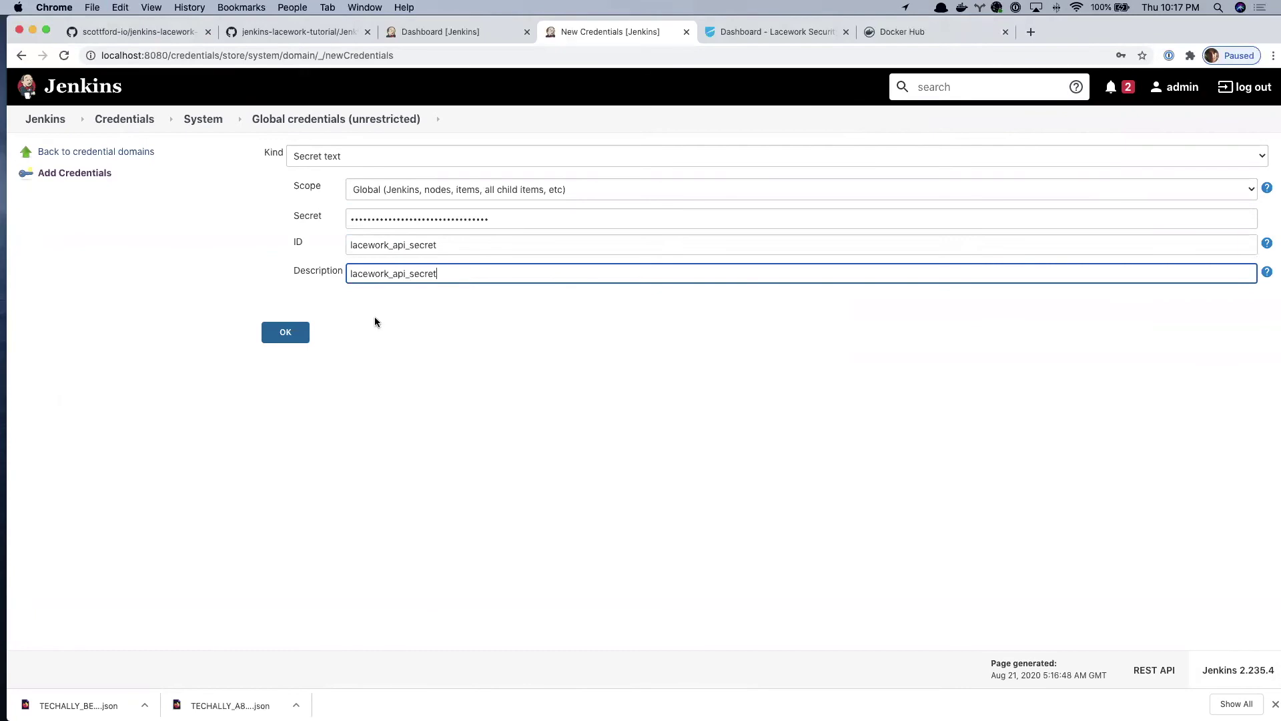
pyautogui.click(287, 333)
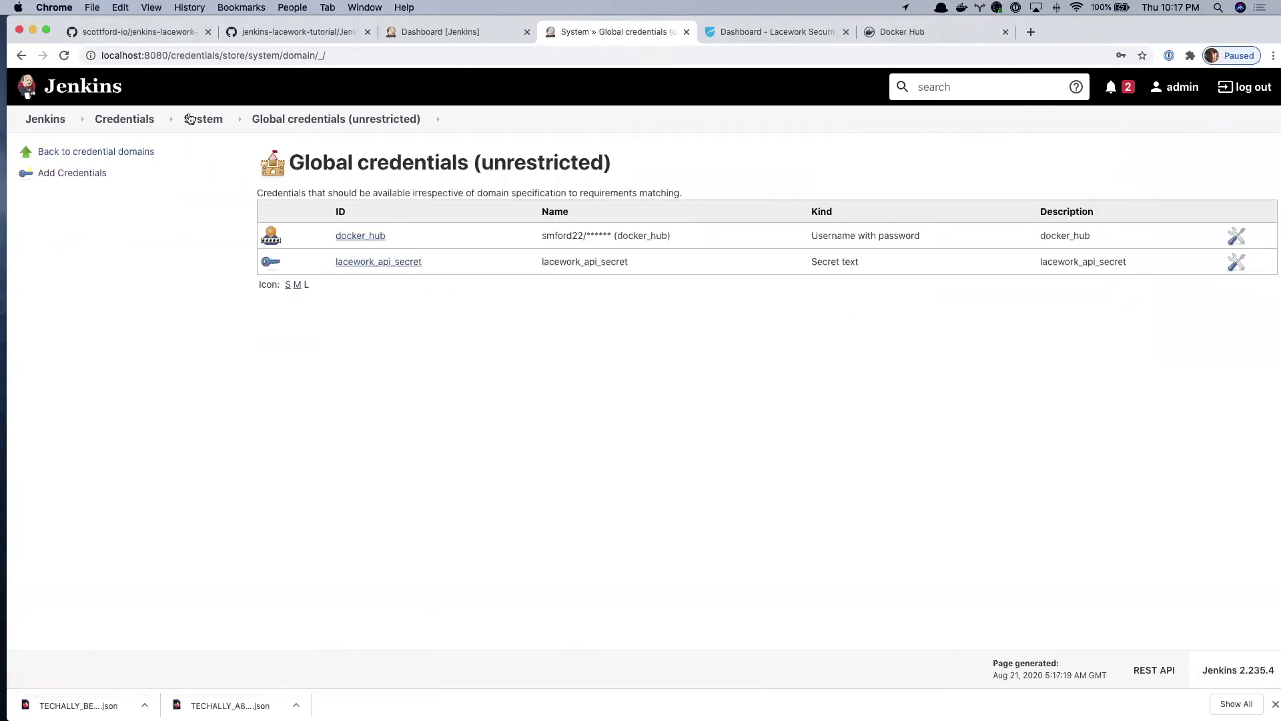
pyautogui.click(58, 119)
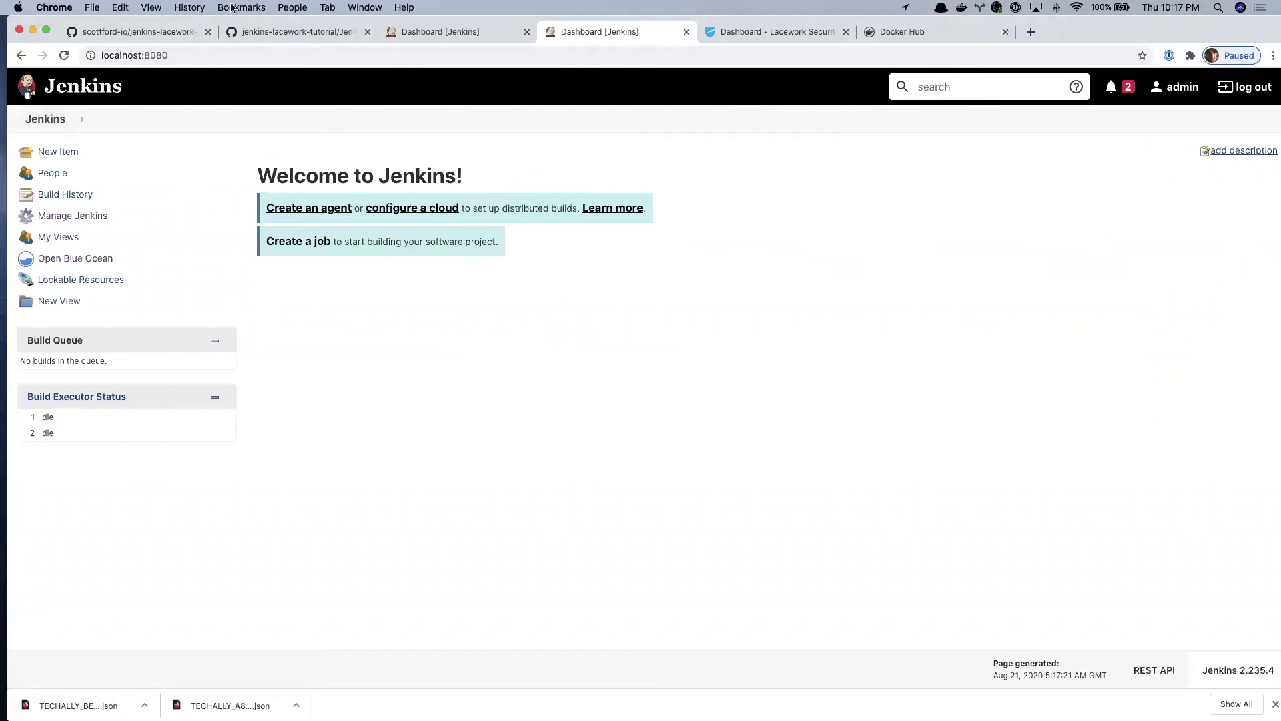
pyautogui.click(172, 36)
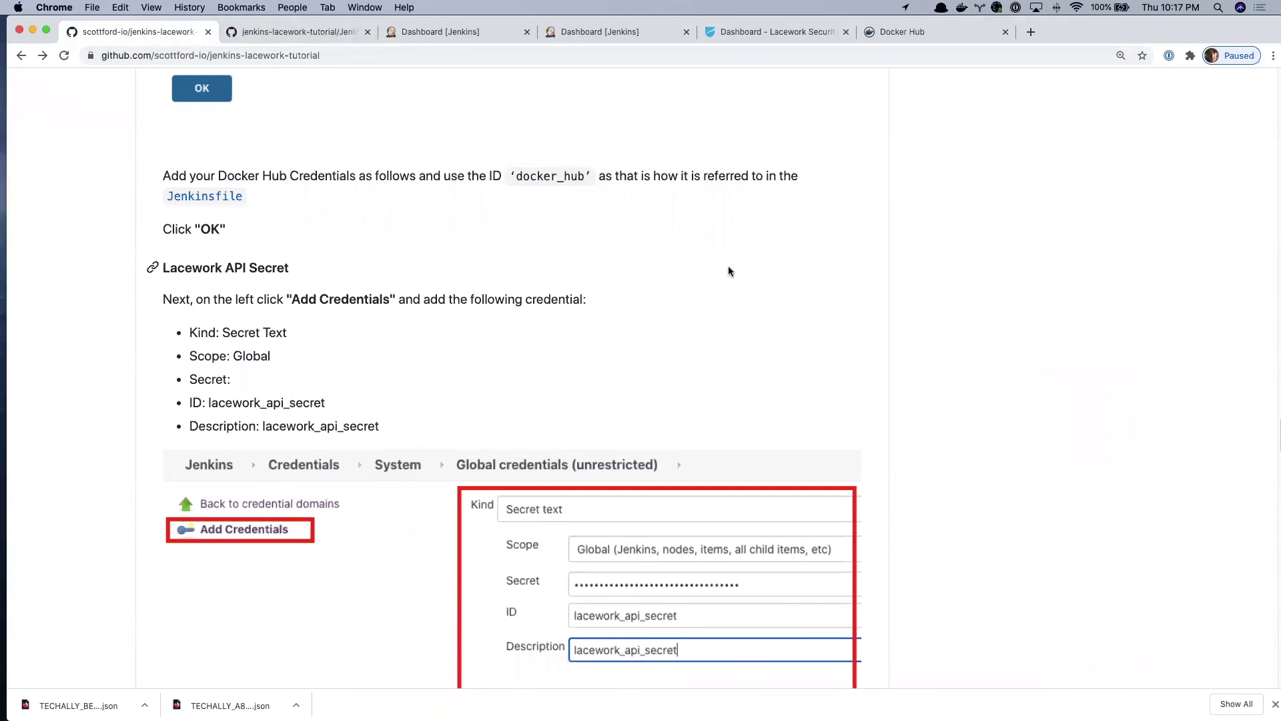
pyautogui.scroll(-15, 729, 270)
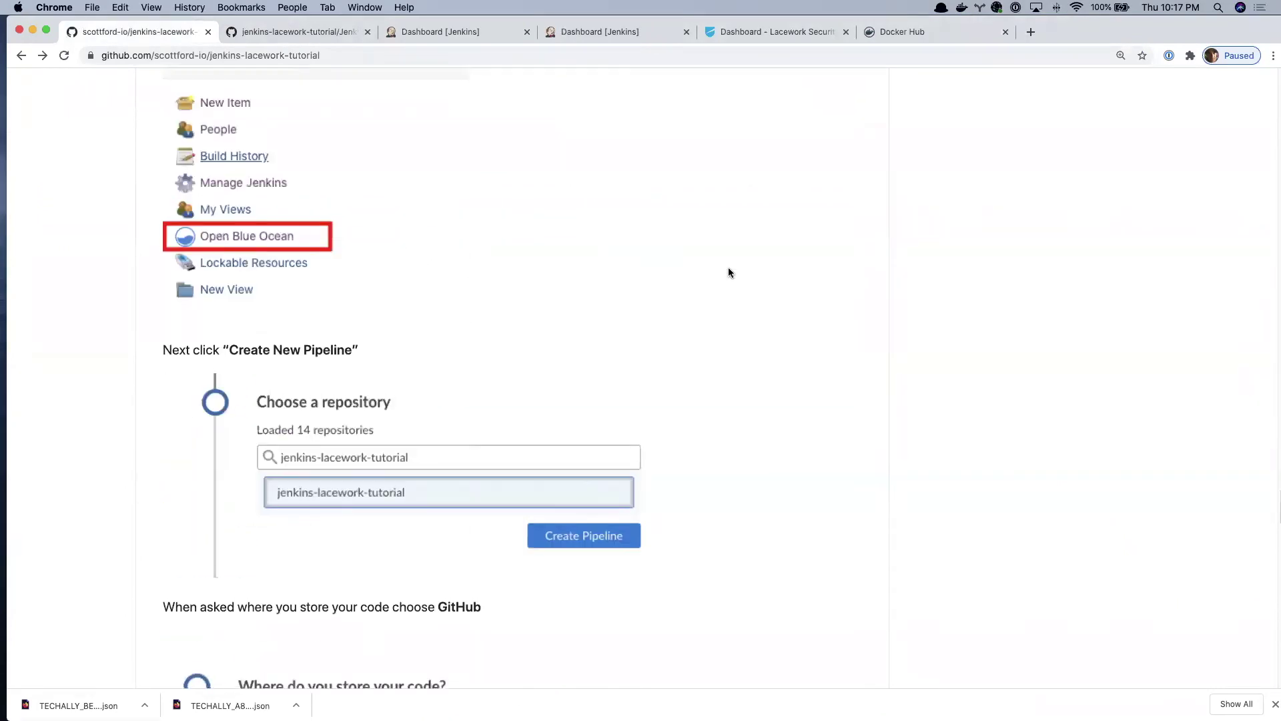
pyautogui.scroll(4, 729, 271)
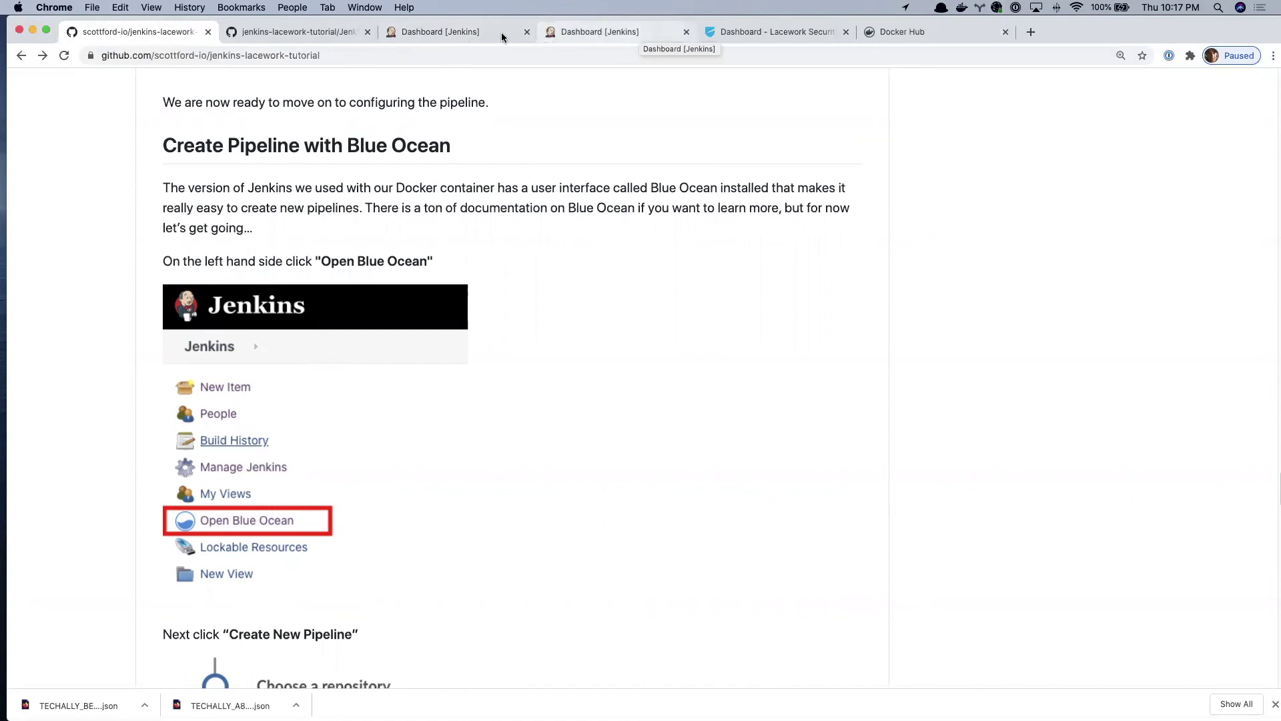
pyautogui.click(444, 33)
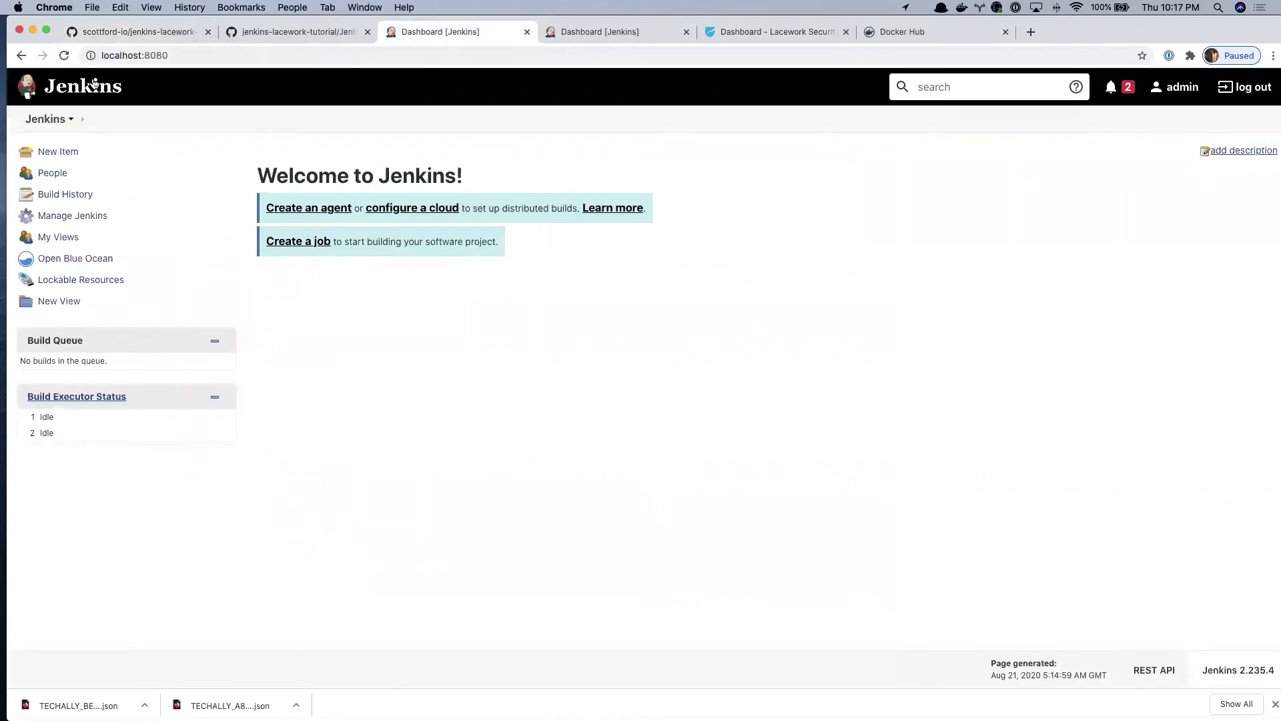
# - From the Jenkins home, open Blue Ocean, create a new pipeline and pick GitHub as the code store
pyautogui.click(57, 120)
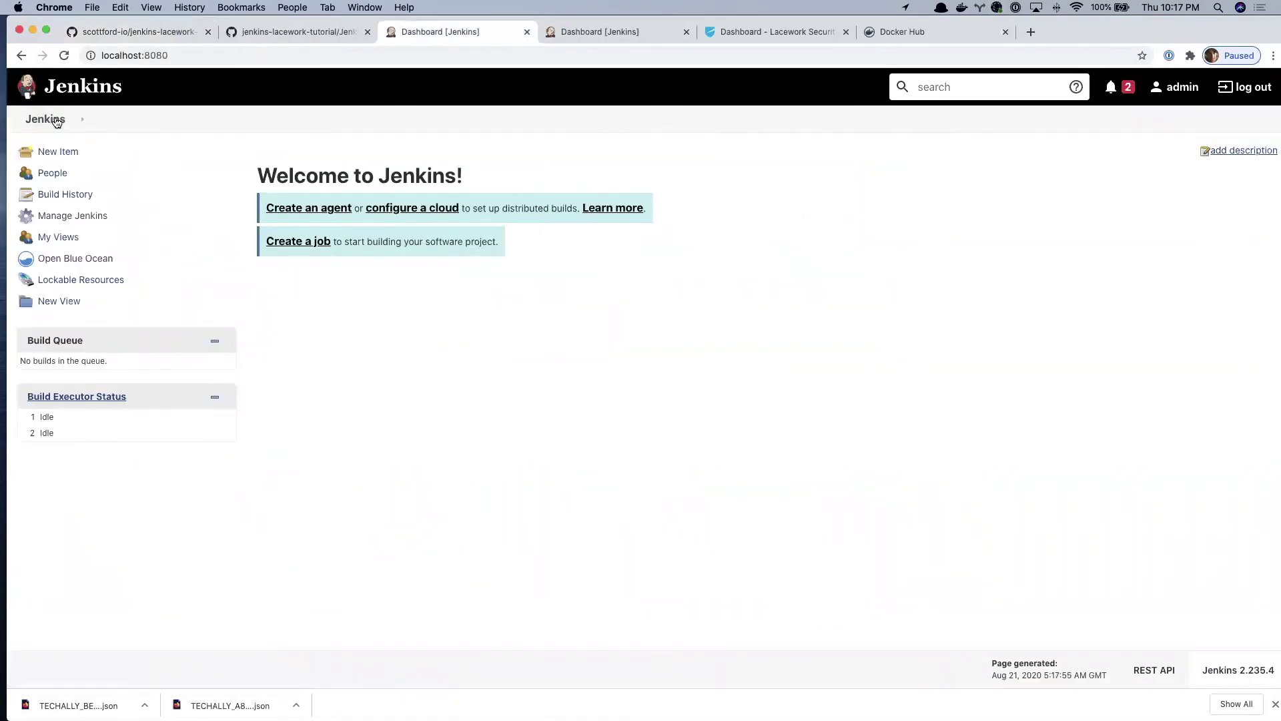
pyautogui.click(94, 260)
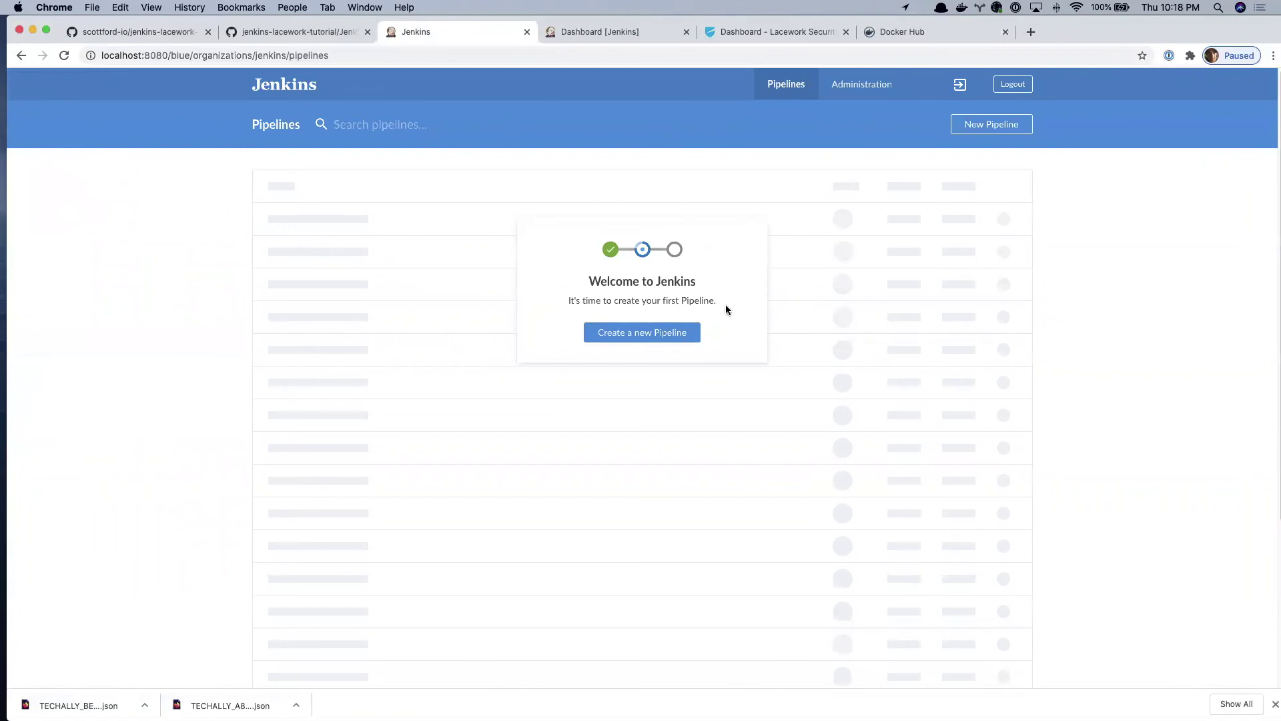
pyautogui.click(680, 338)
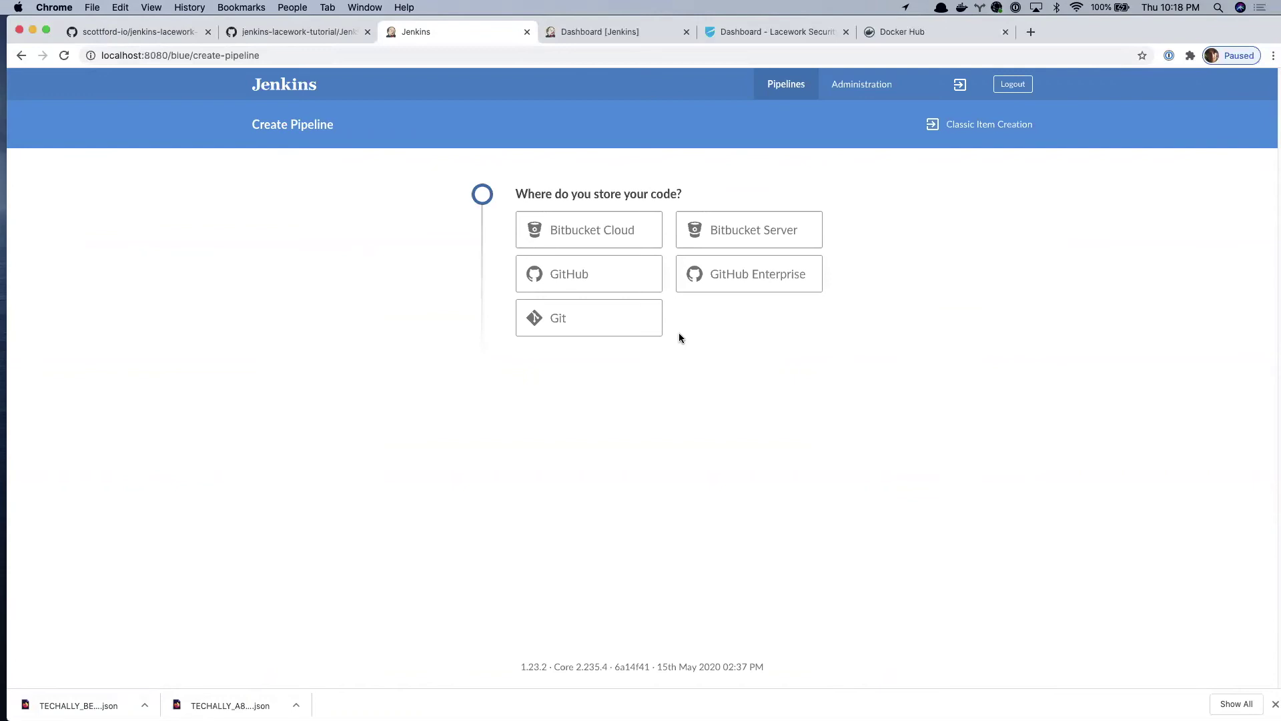
pyautogui.click(617, 283)
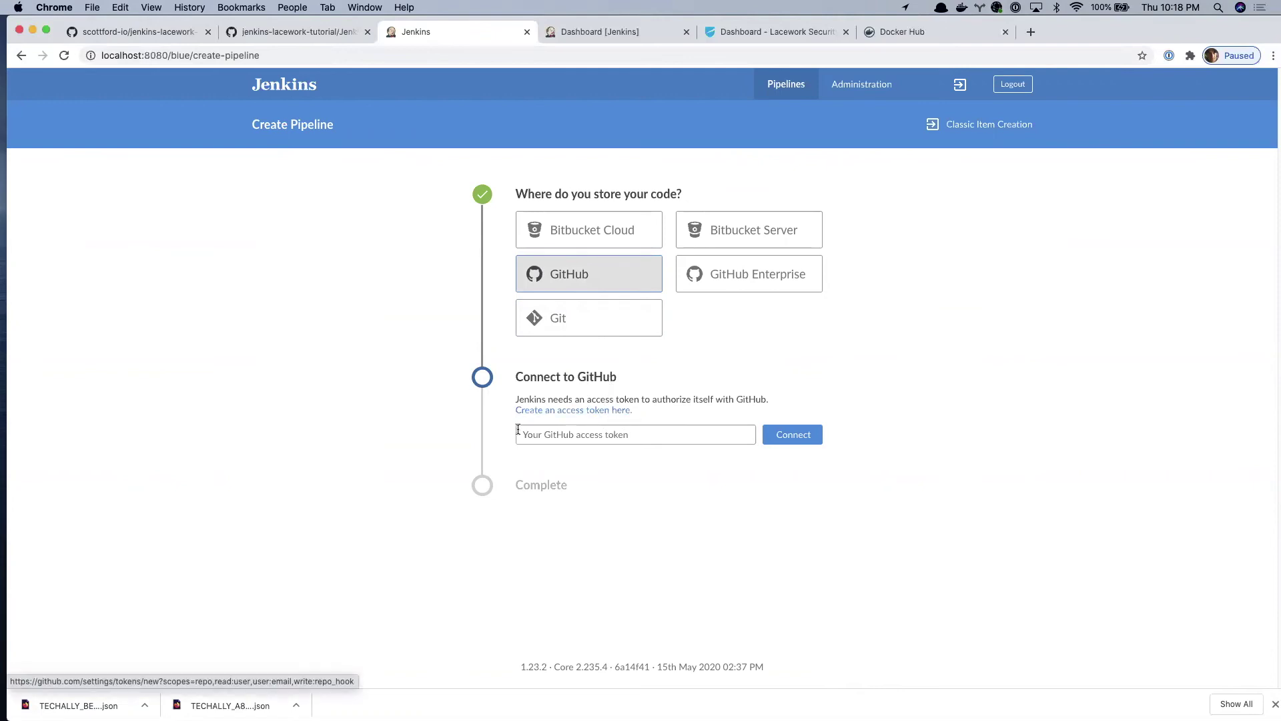
# - Generate a GitHub token noted jenkins-lacework-tutorial with repo, user and repo hook scopes, and copy it
pyautogui.click(563, 410)
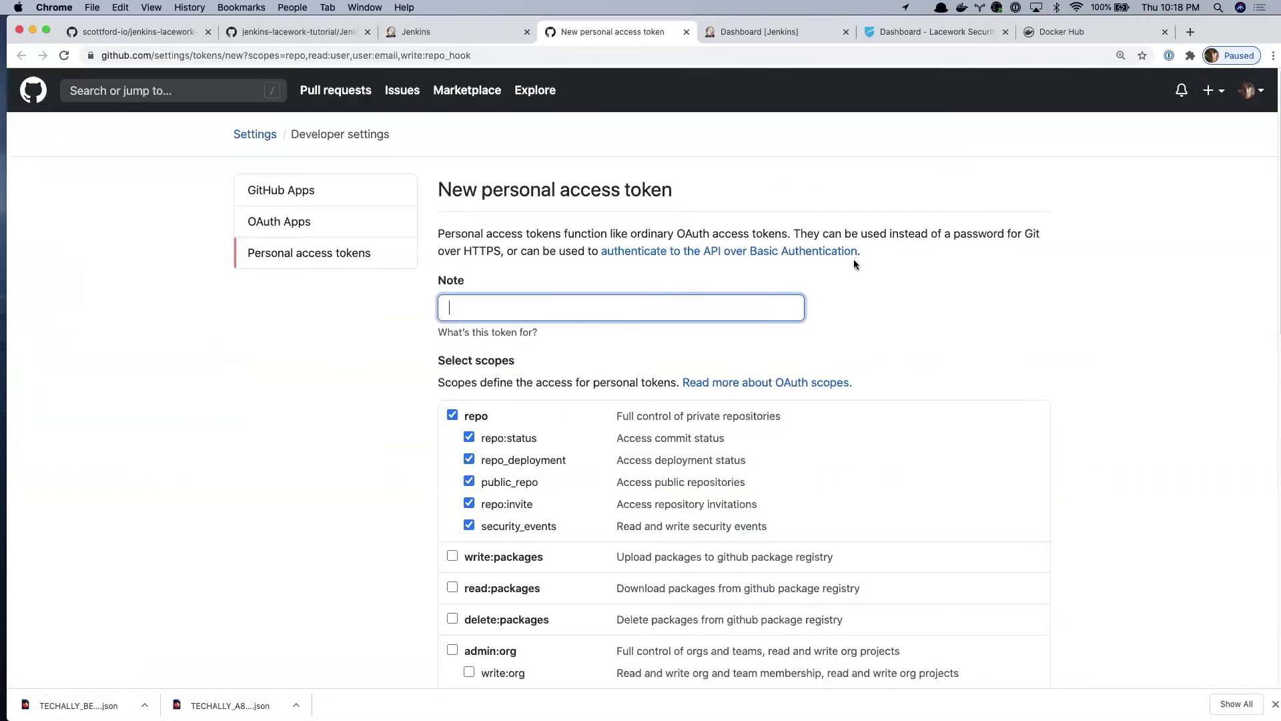
pyautogui.write('jenkins-lacework-tutorial')
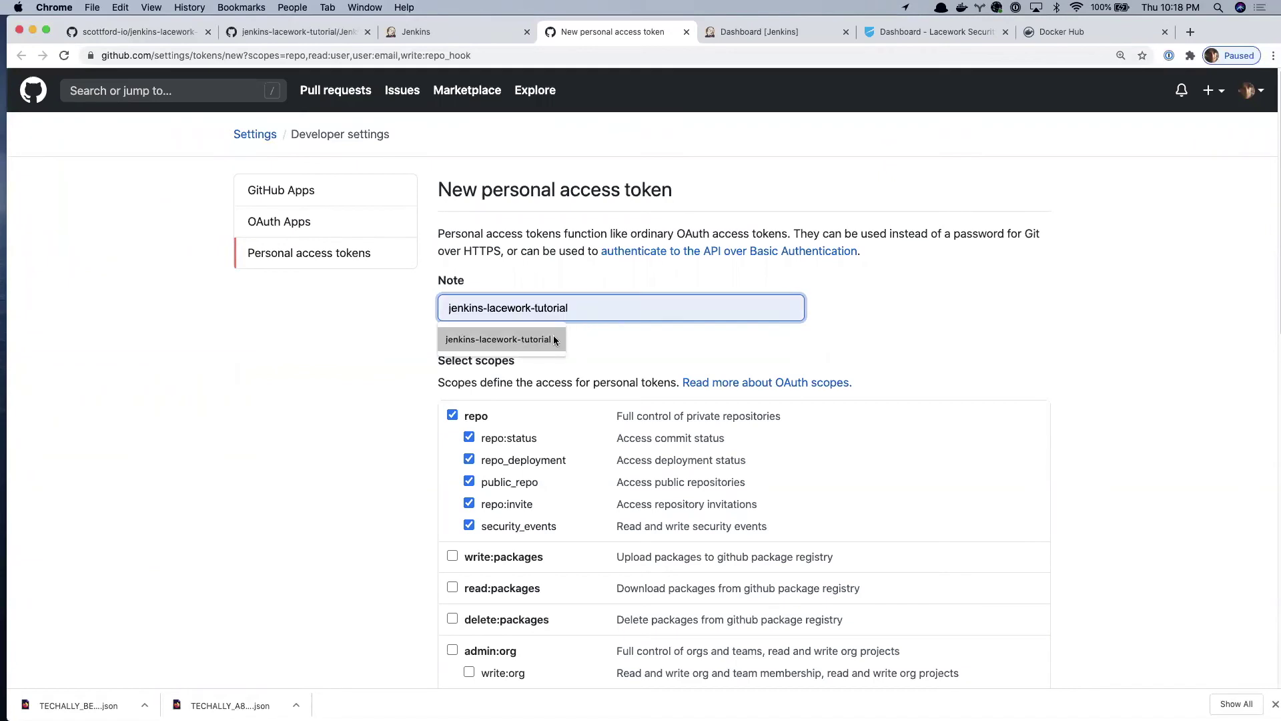
pyautogui.click(554, 337)
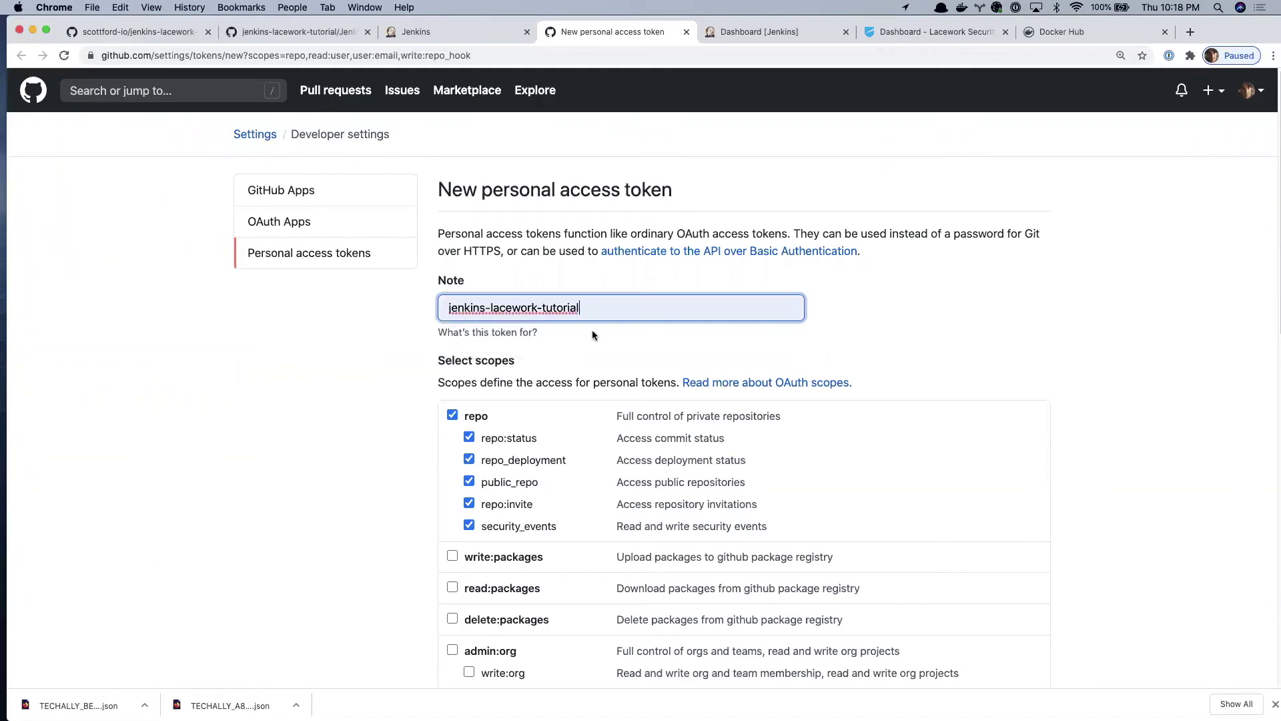
pyautogui.scroll(-1, 1061, 336)
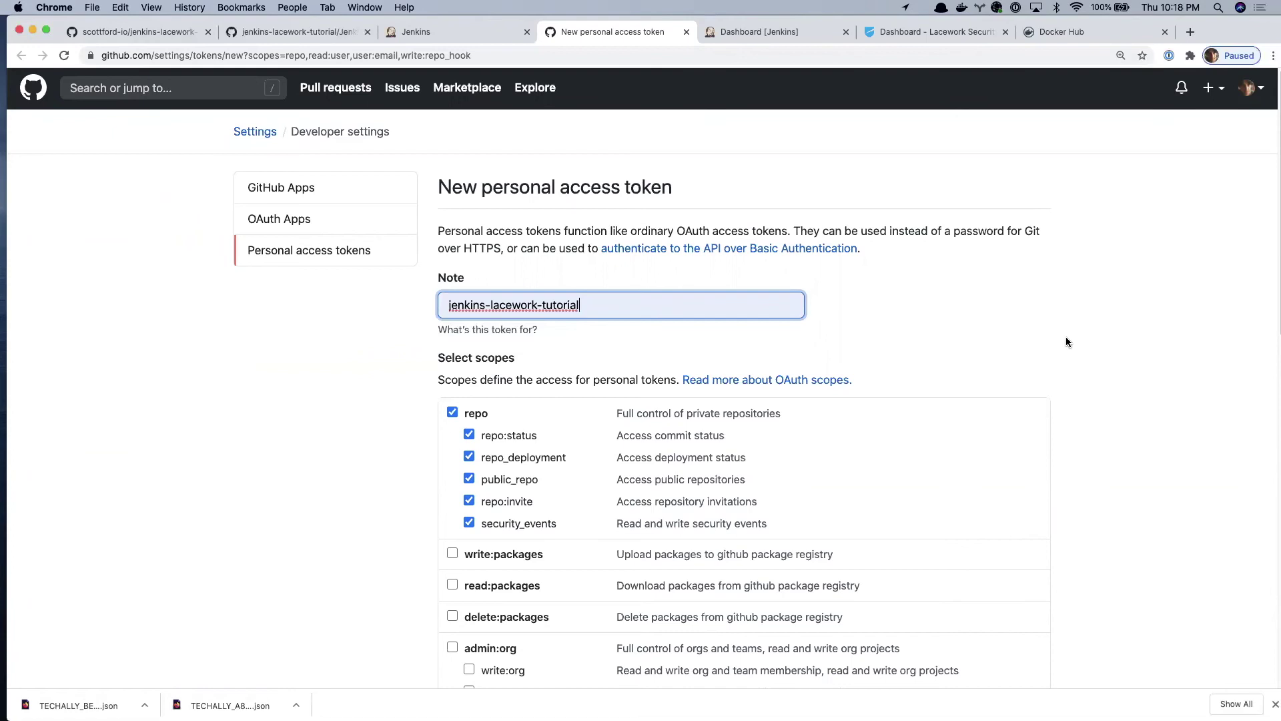
pyautogui.scroll(-8, 1066, 340)
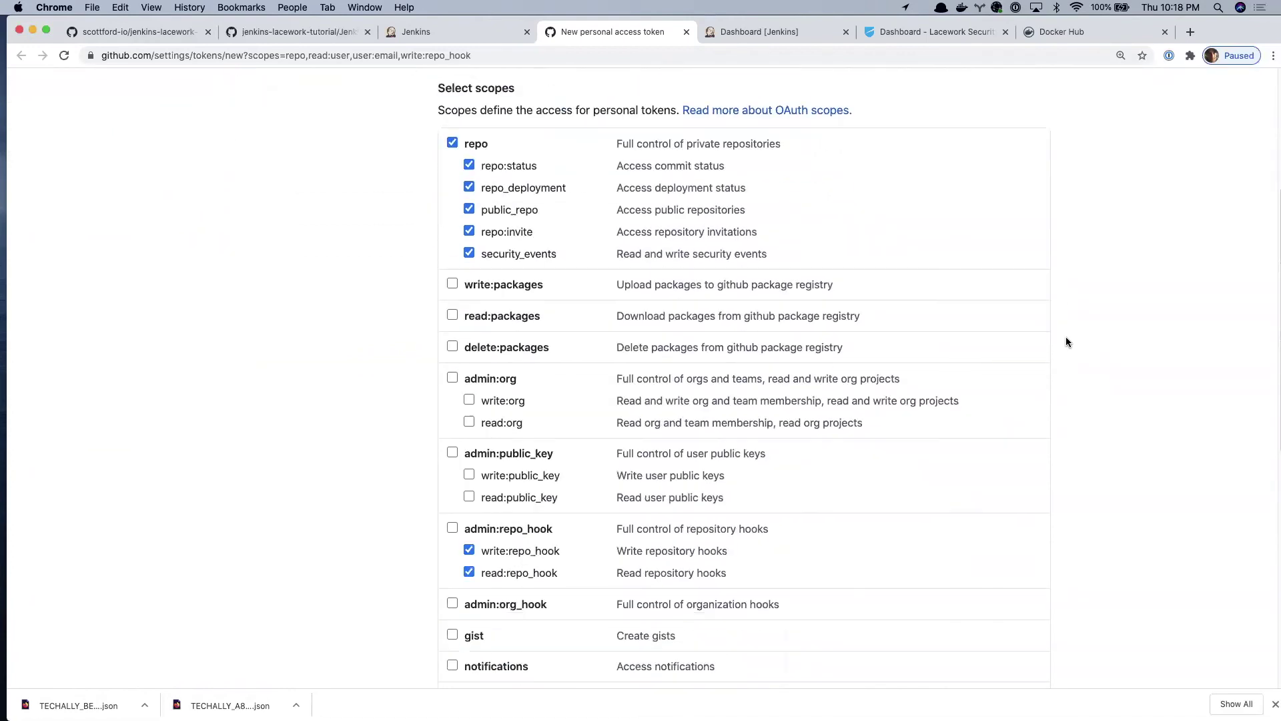
pyautogui.scroll(-12, 1067, 342)
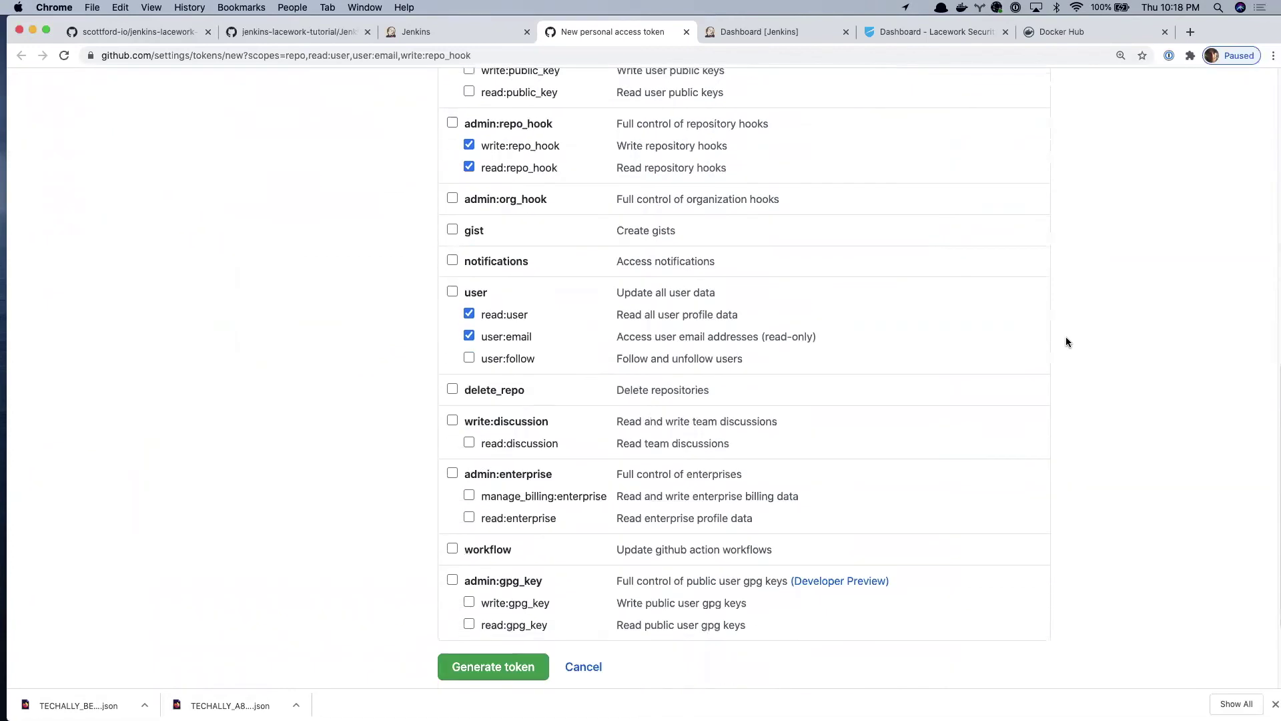
pyautogui.scroll(-4, 1066, 342)
pyautogui.click(503, 552)
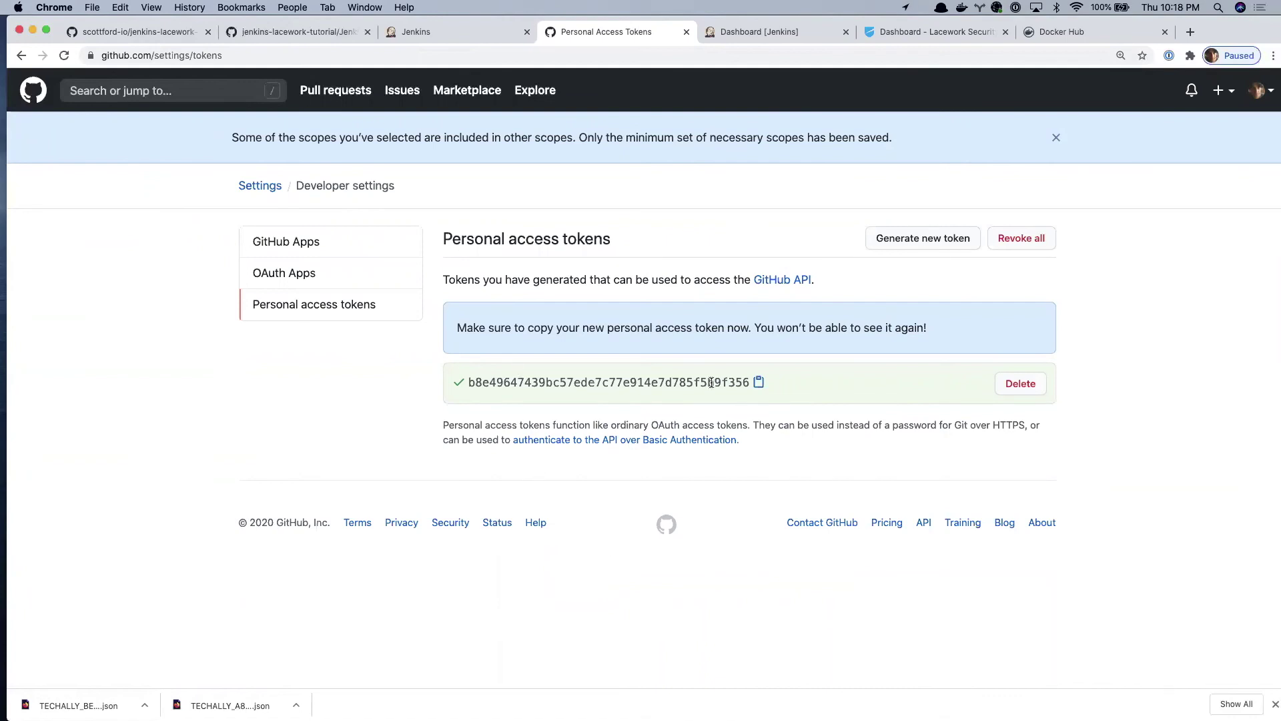
pyautogui.click(759, 386)
# - Paste the GitHub access token into Blue Ocean and connect Jenkins to GitHub
pyautogui.click(493, 37)
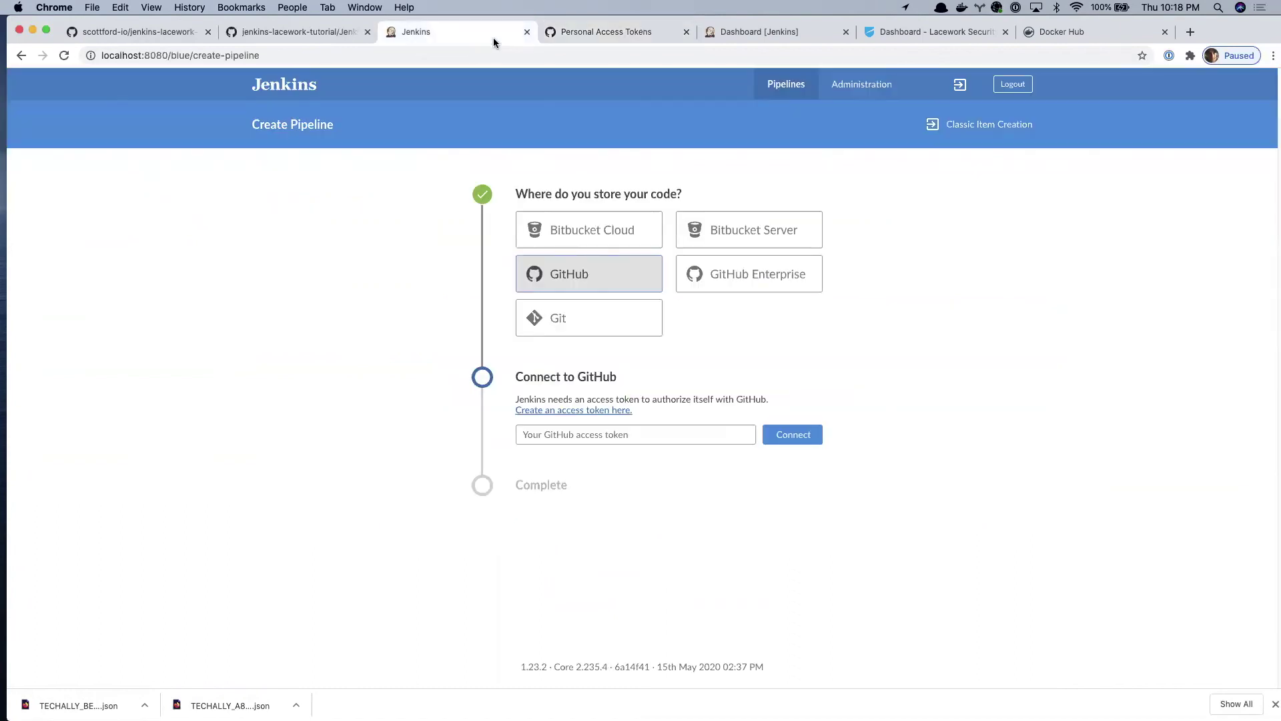
pyautogui.click(630, 434)
pyautogui.press('super+v')
pyautogui.click(793, 435)
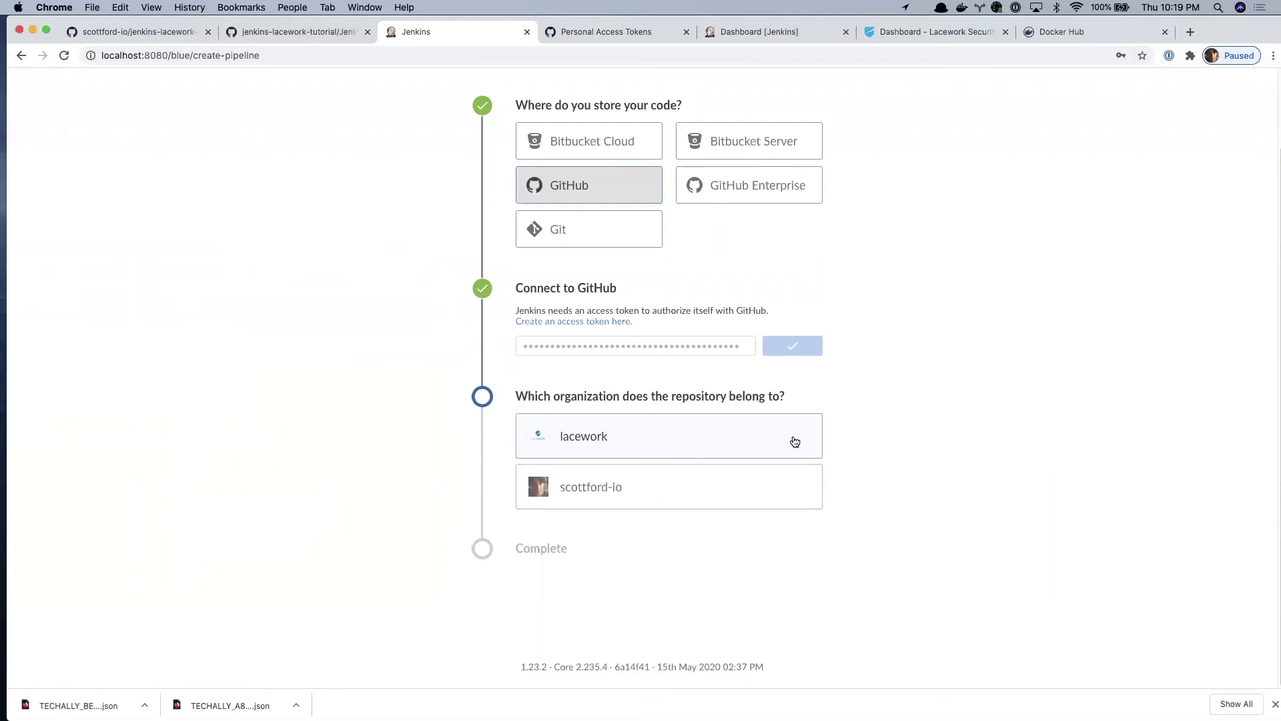
# - Choose the personal organization and the jenkins-lacework-tutorial repository, then create the pipeline
pyautogui.click(757, 487)
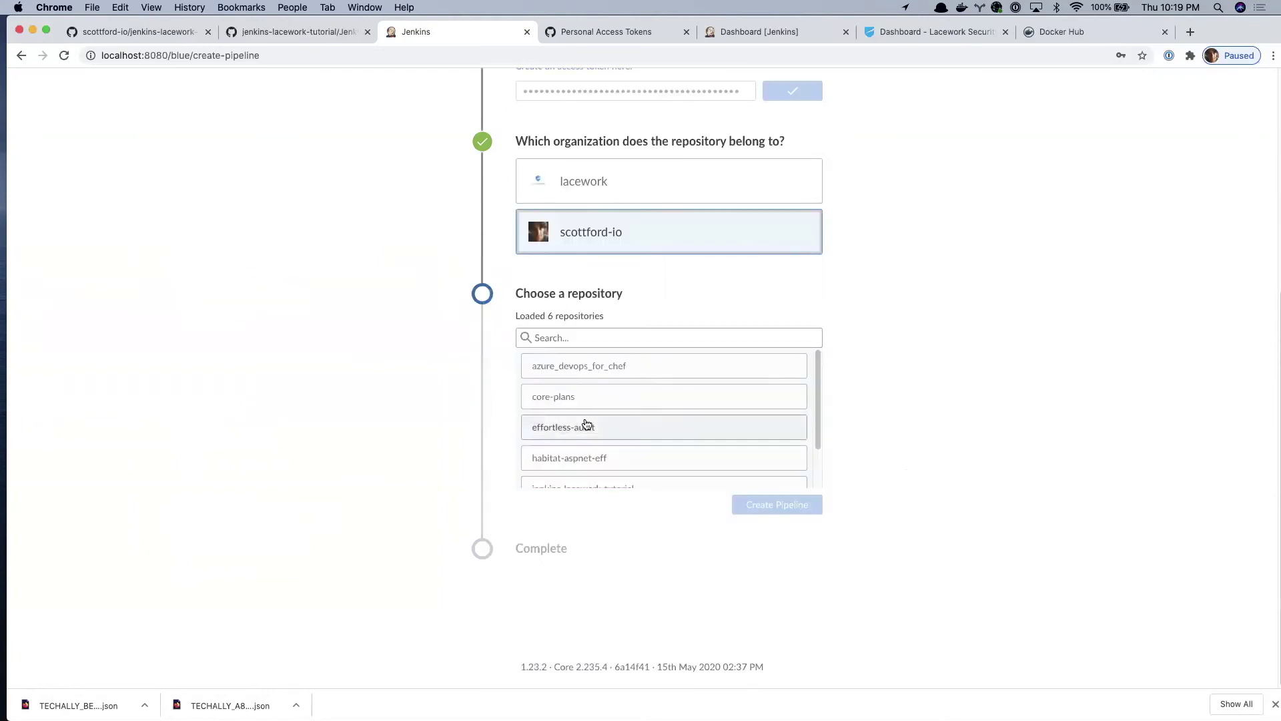
pyautogui.scroll(-3, 586, 423)
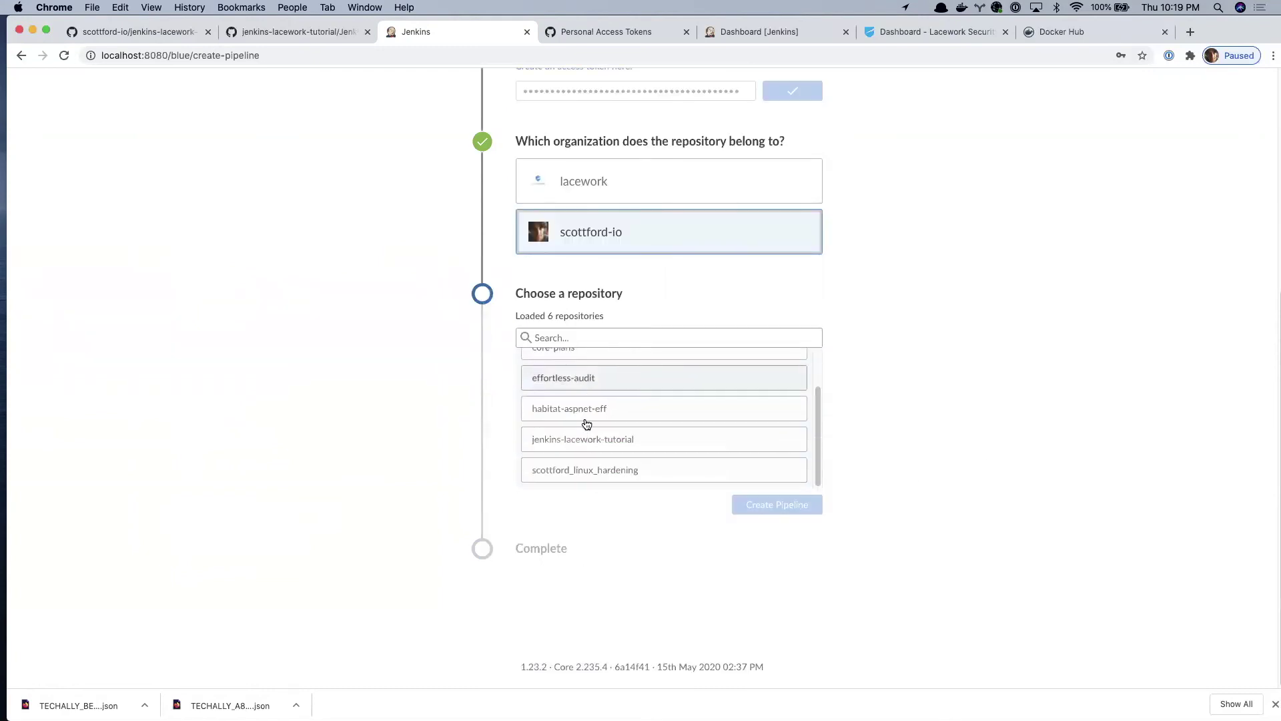
pyautogui.click(630, 445)
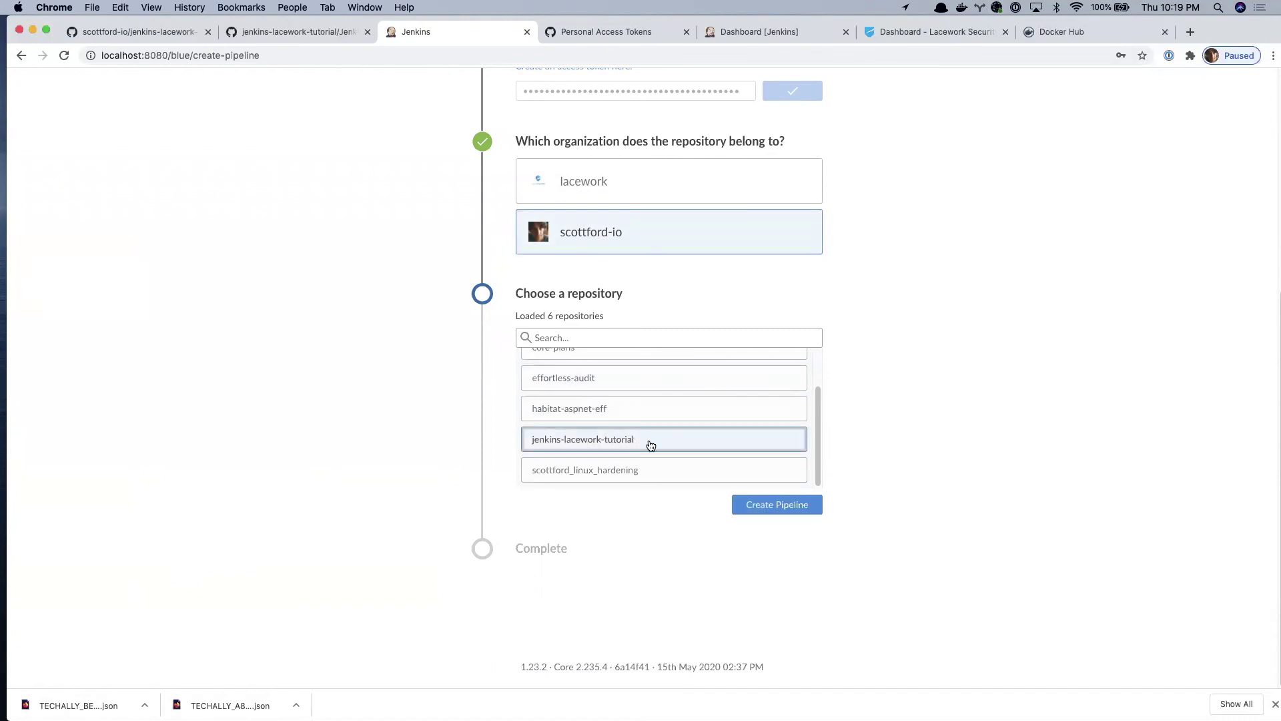
pyautogui.click(787, 507)
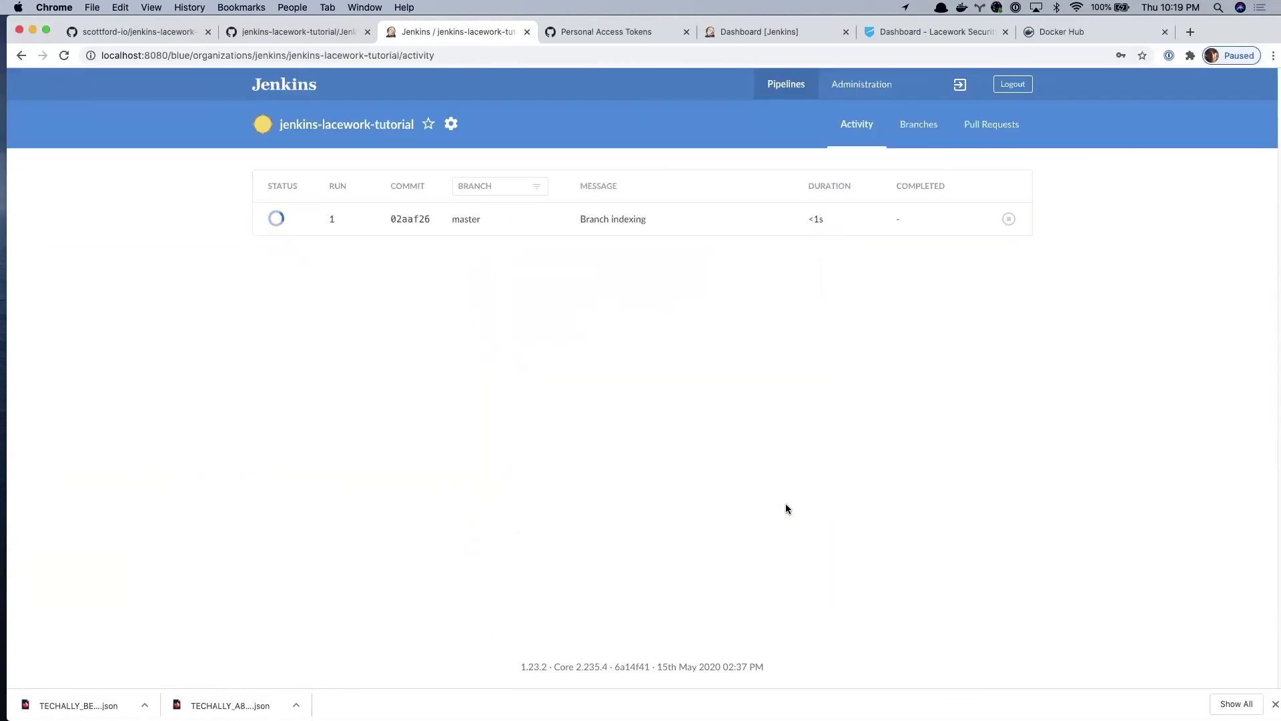
# - Open run 1 of jenkins-lacework-tutorial and follow it until Build, Push and Lacework Scan stages pass
pyautogui.click(289, 222)
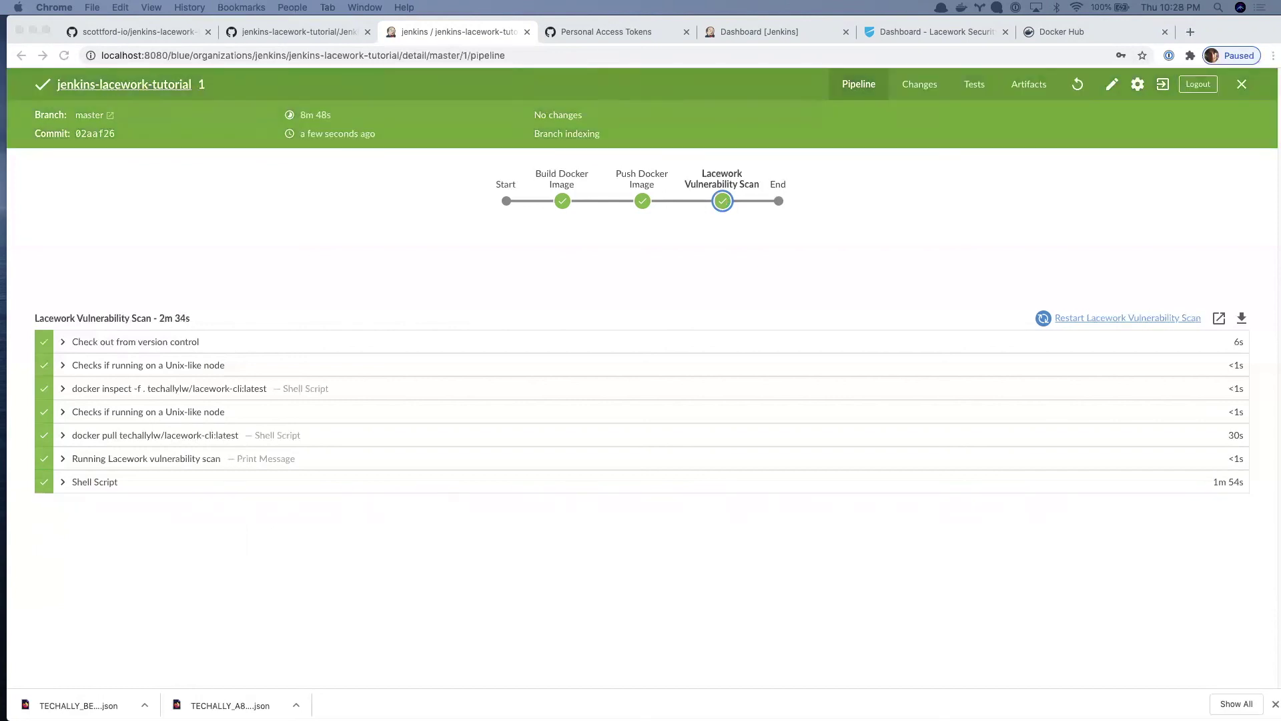
# - Expand the Lacework scan's Shell Script log, highlight the no-vulnerabilities result, then return to the GitHub tutorial
pyautogui.click(58, 481)
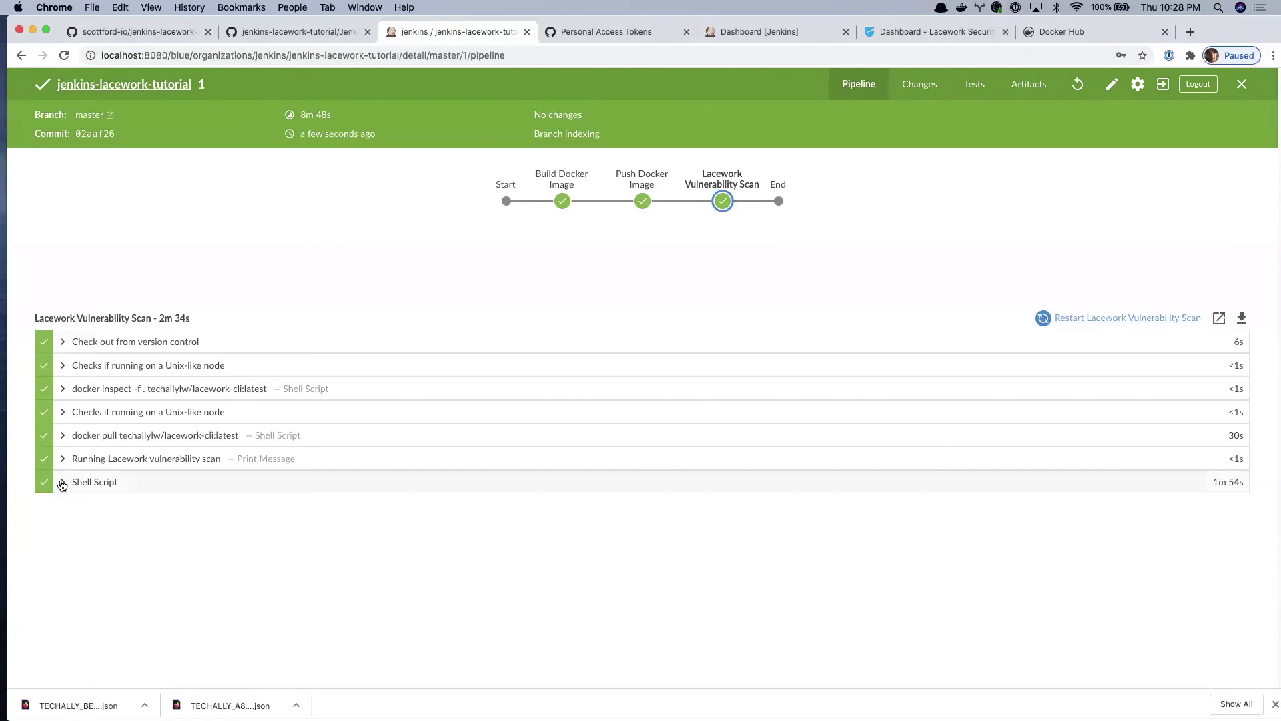
pyautogui.click(62, 482)
pyautogui.moveTo(375, 528); pyautogui.dragTo(92, 527)
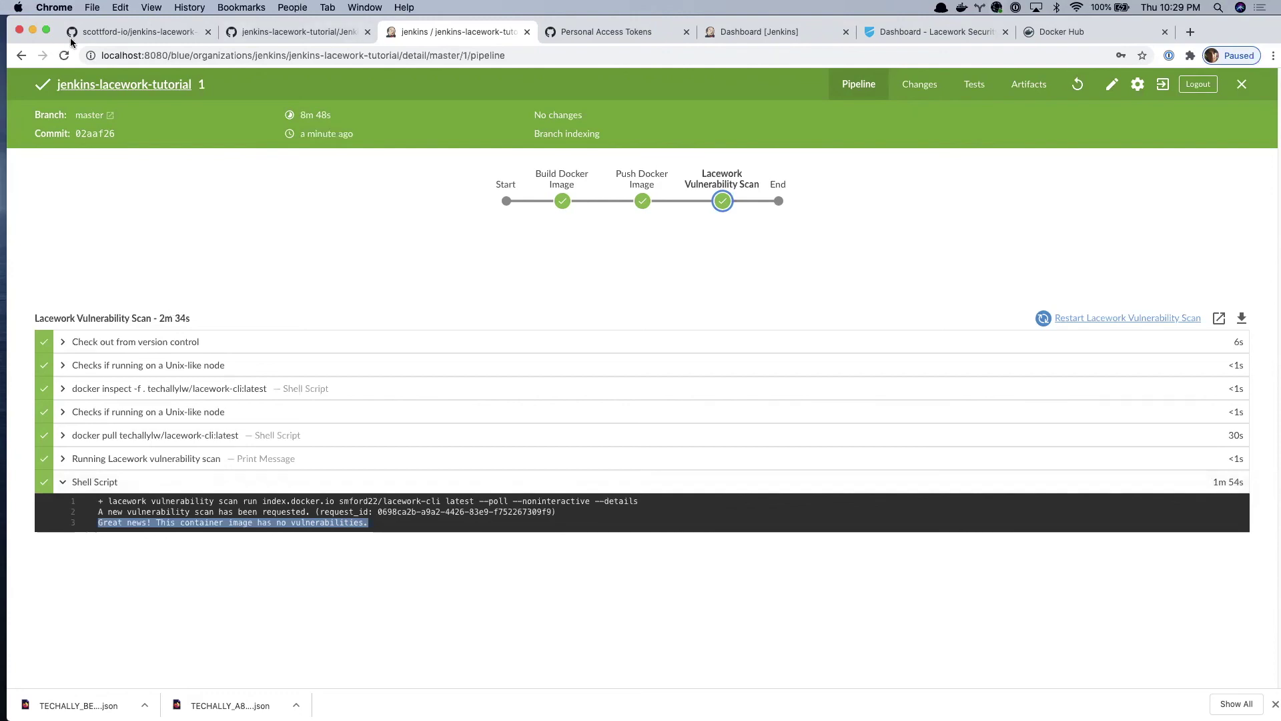
pyautogui.click(161, 35)
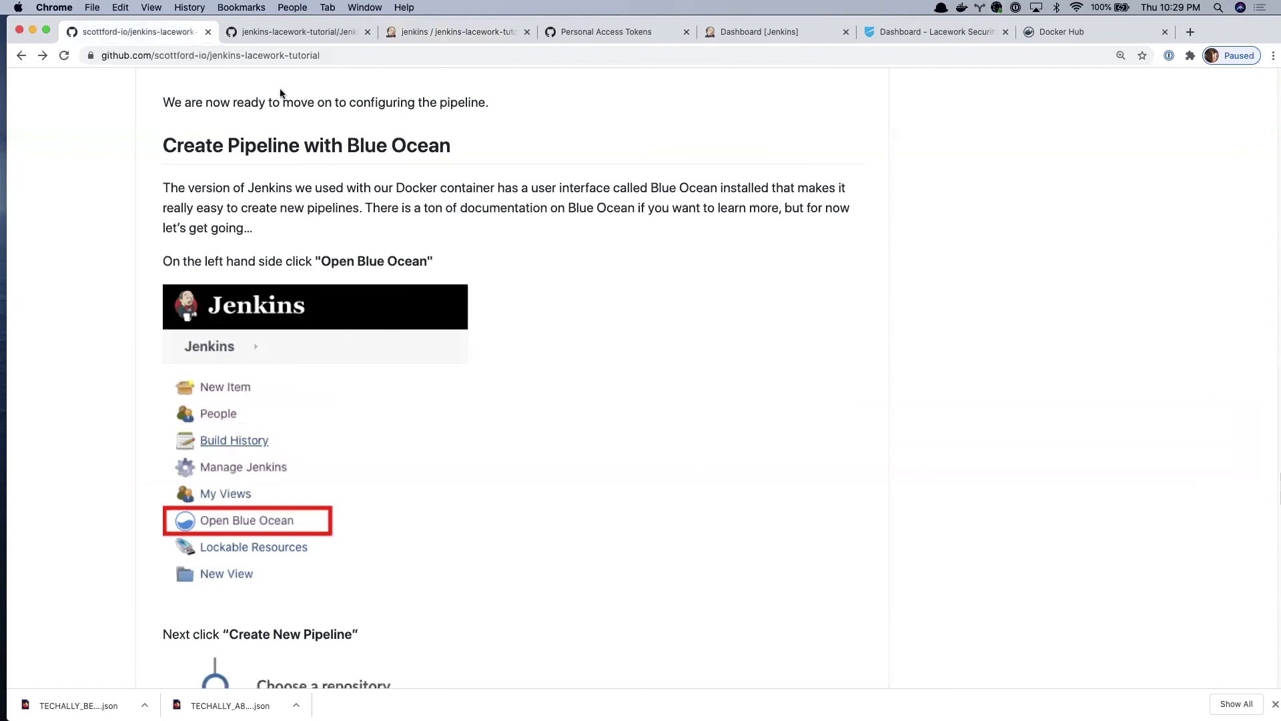
# - Navigate back to the repository README and scroll to the Spinning Jenkins Down section
pyautogui.scroll(-10, 564, 367)
pyautogui.scroll(-15, 564, 402)
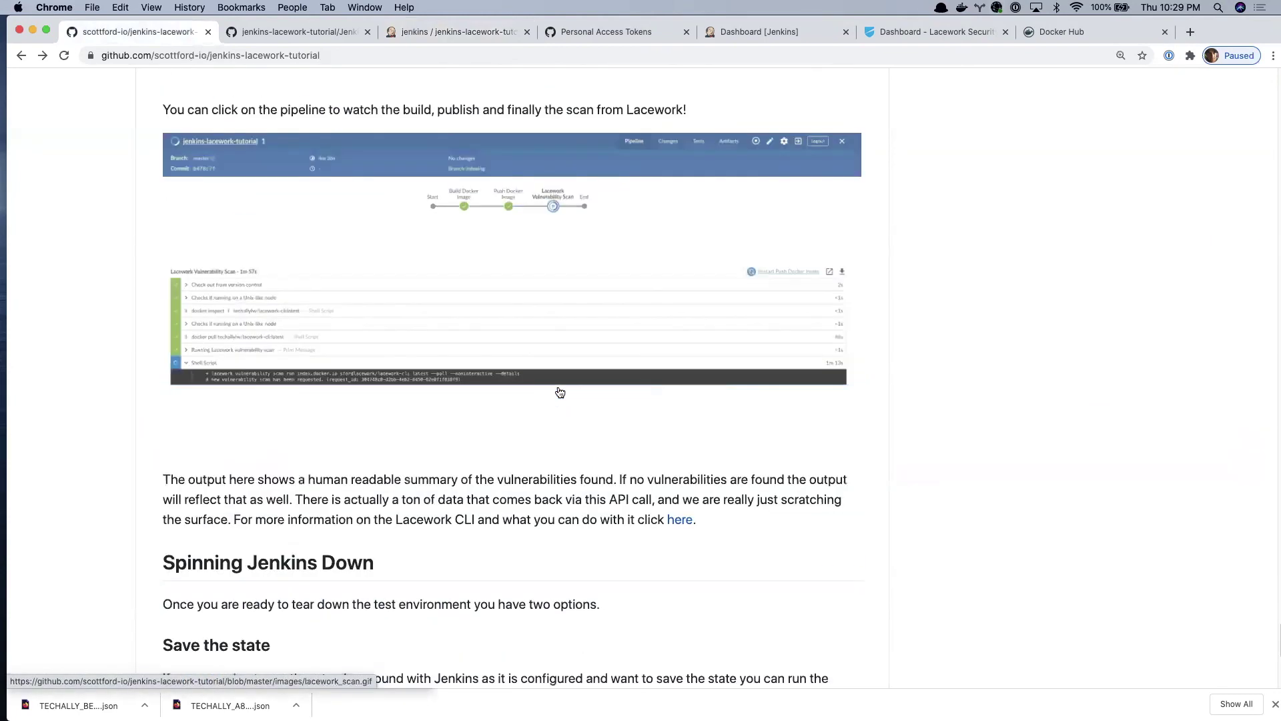
pyautogui.hotkey('ctrl', 'Tab')
pyautogui.press('super+bracketleft')
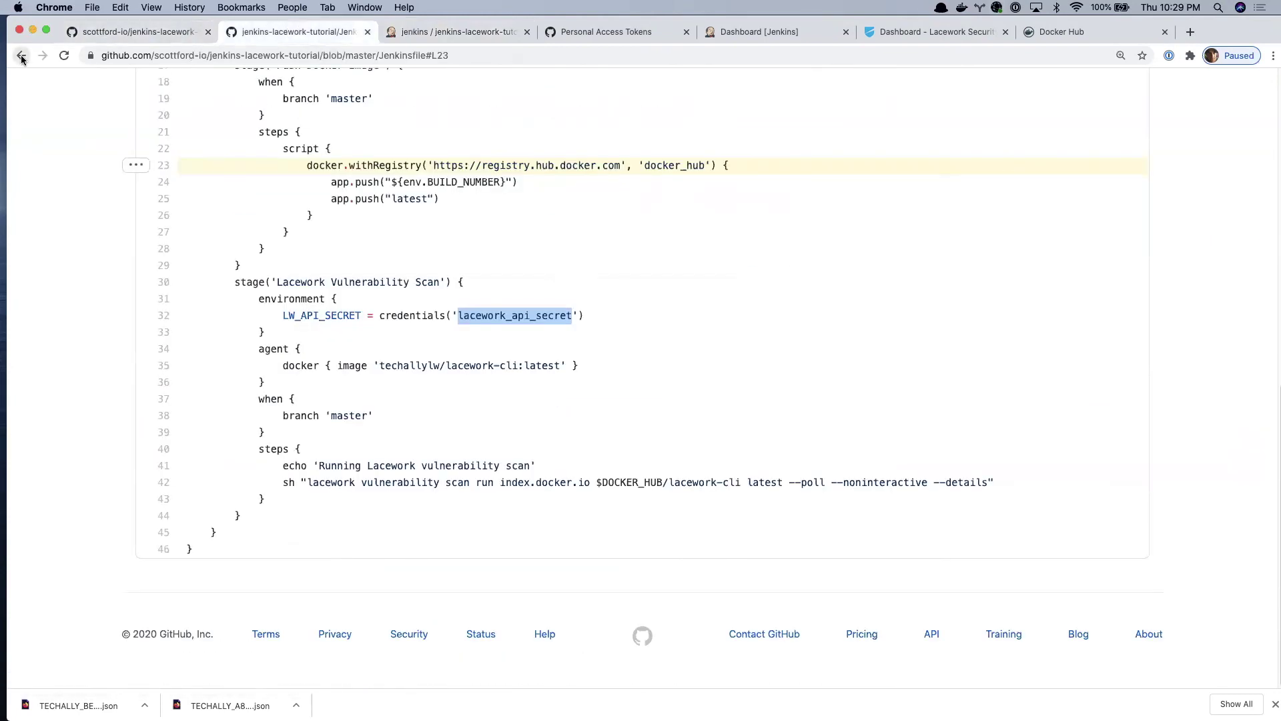
pyautogui.press('super+bracketleft')
pyautogui.scroll(-15, 643, 234)
pyautogui.scroll(-20, 656, 249)
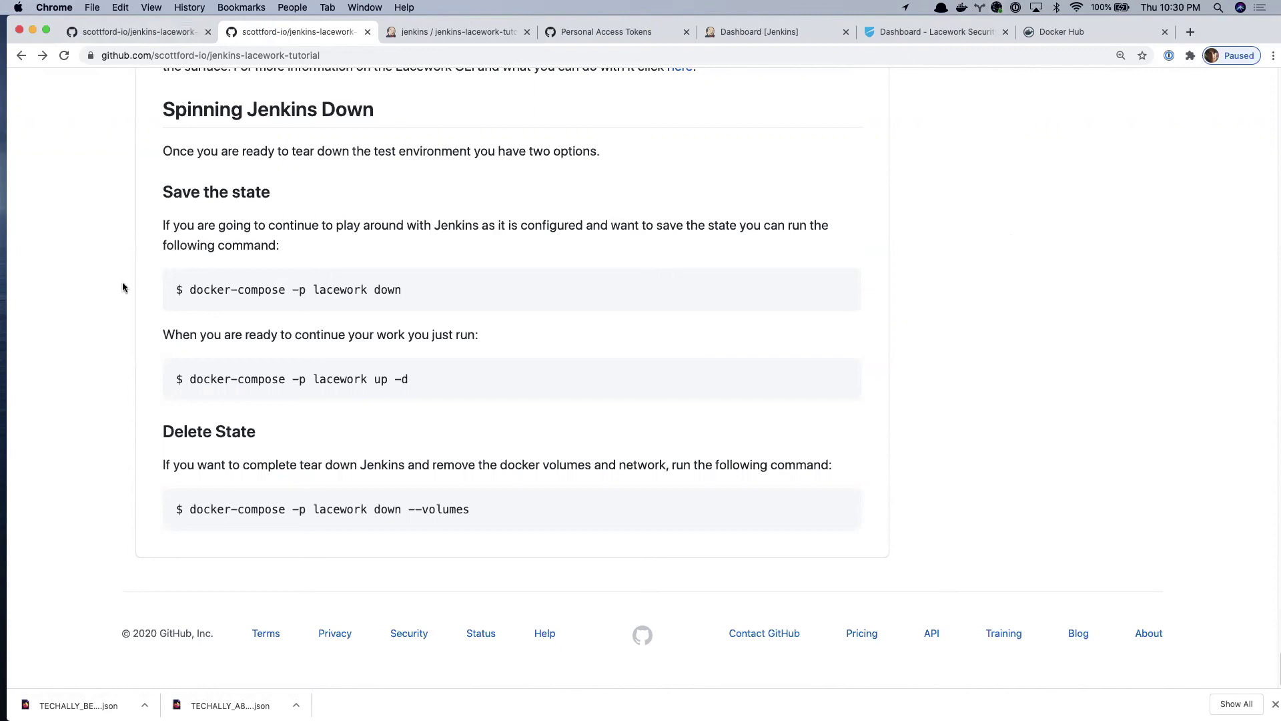
# - Copy the 'docker-compose -p lacework down' command from the README into the clipboard
pyautogui.moveTo(191, 289); pyautogui.dragTo(411, 294)
pyautogui.press('super+c')
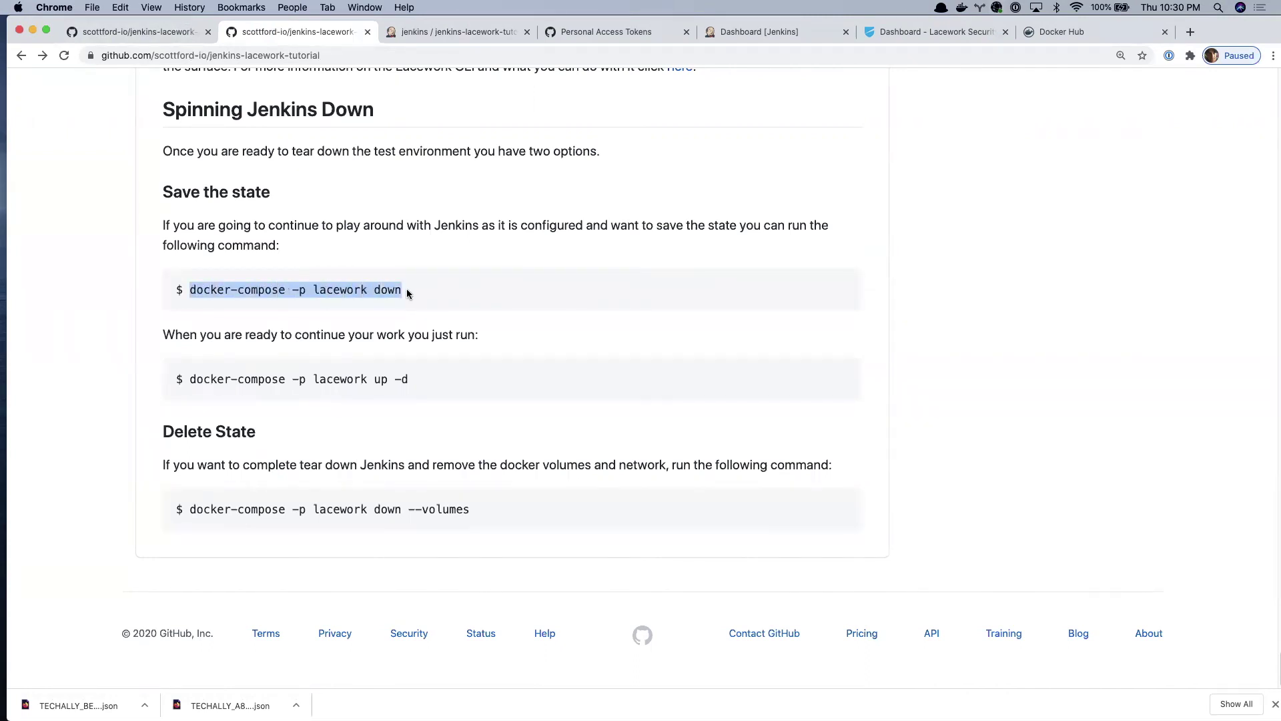
pyautogui.press('super+Tab')
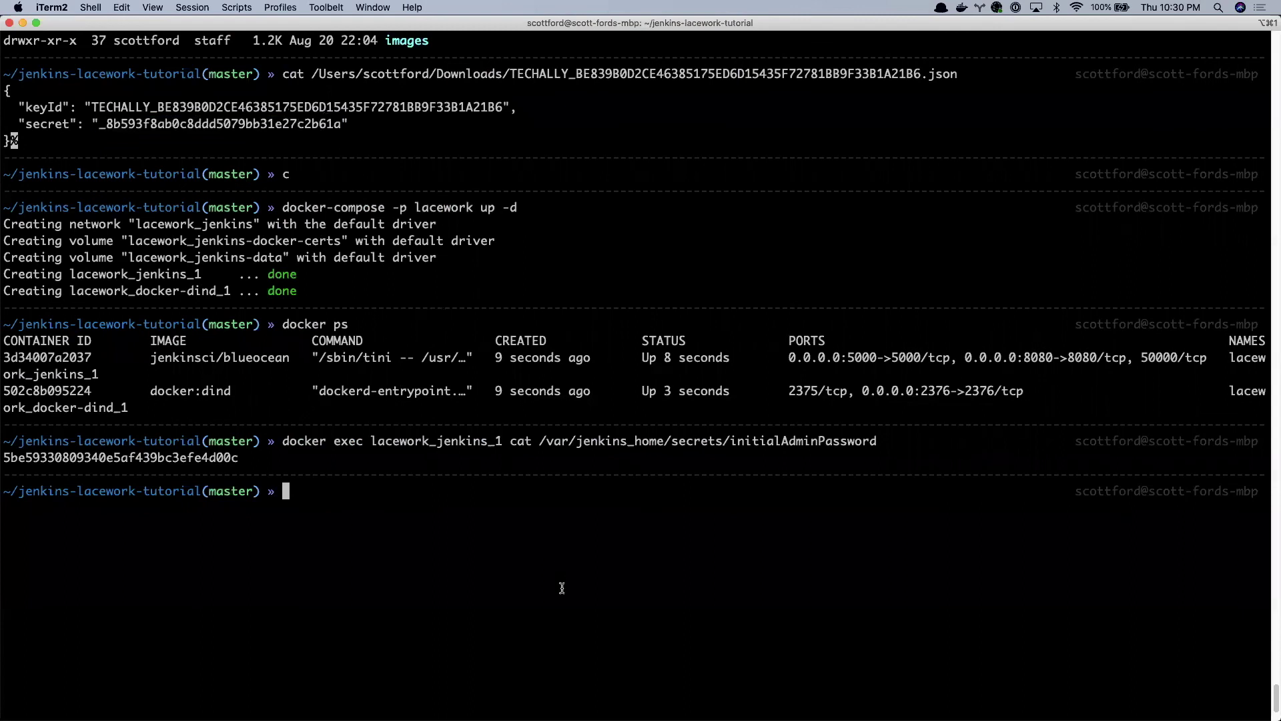
# - Run 'docker-compose -p lacework down' and confirm with 'docker ps' that no containers remain
pyautogui.press('super+v')
pyautogui.press('Return')
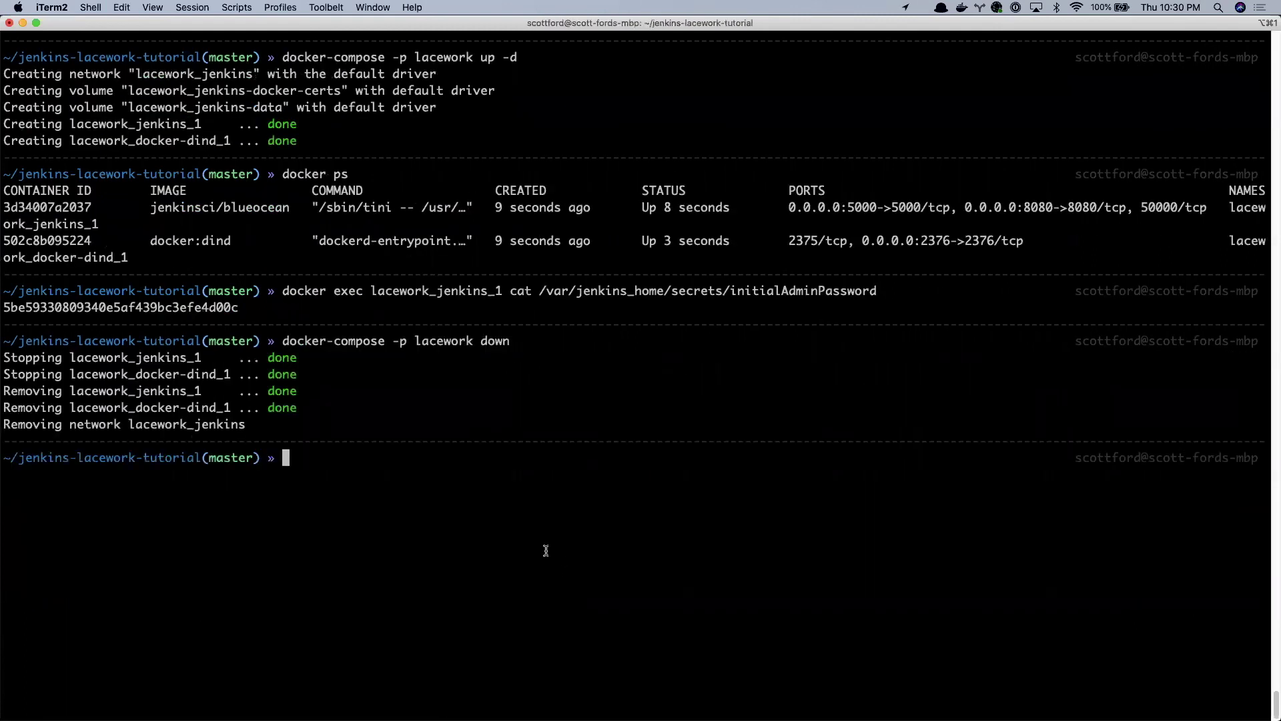
pyautogui.write('docker ps')
pyautogui.press('Return')
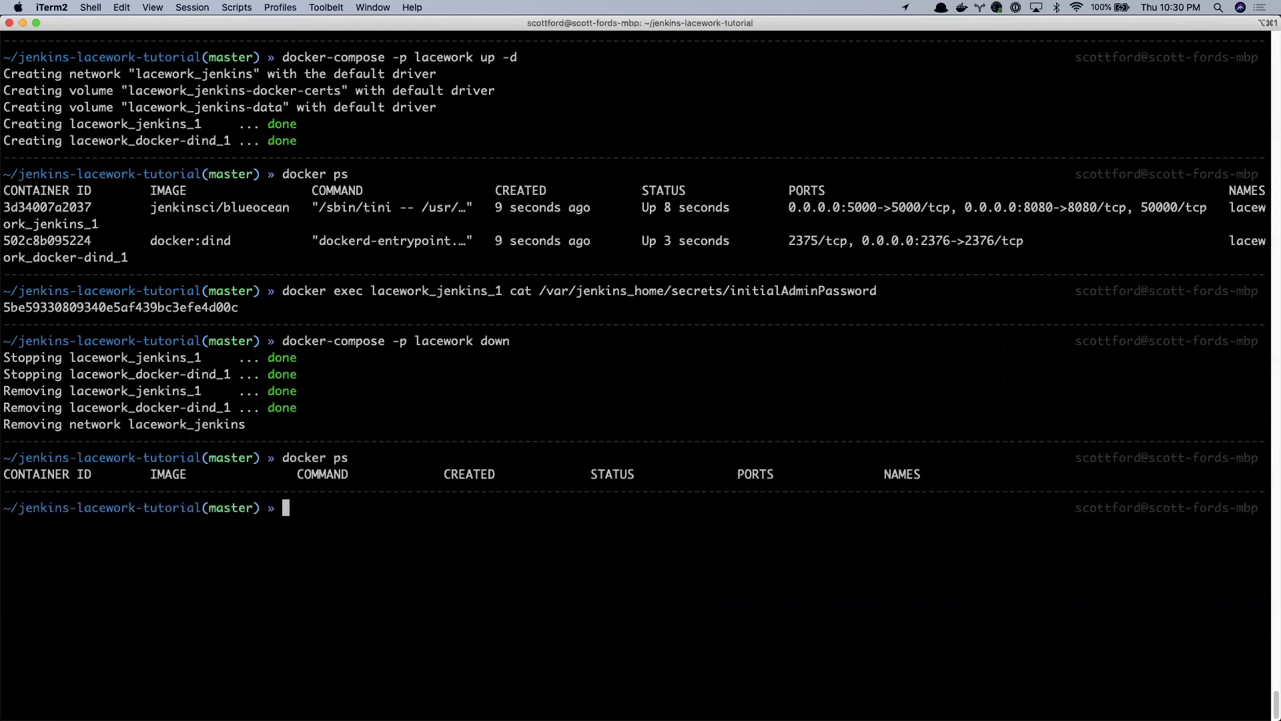
# - Reload the Jenkins pipeline page at localhost:8080 to verify Jenkins is down
pyautogui.press('super+Tab')
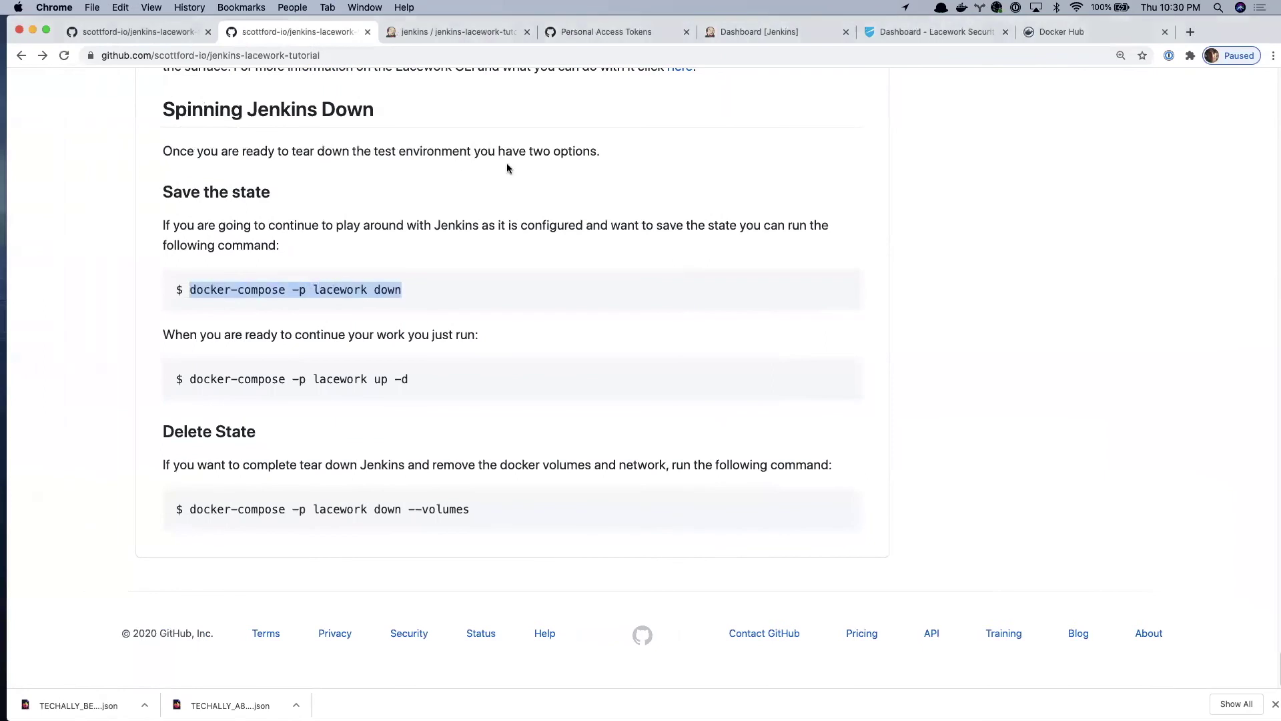
pyautogui.click(466, 31)
pyautogui.click(64, 56)
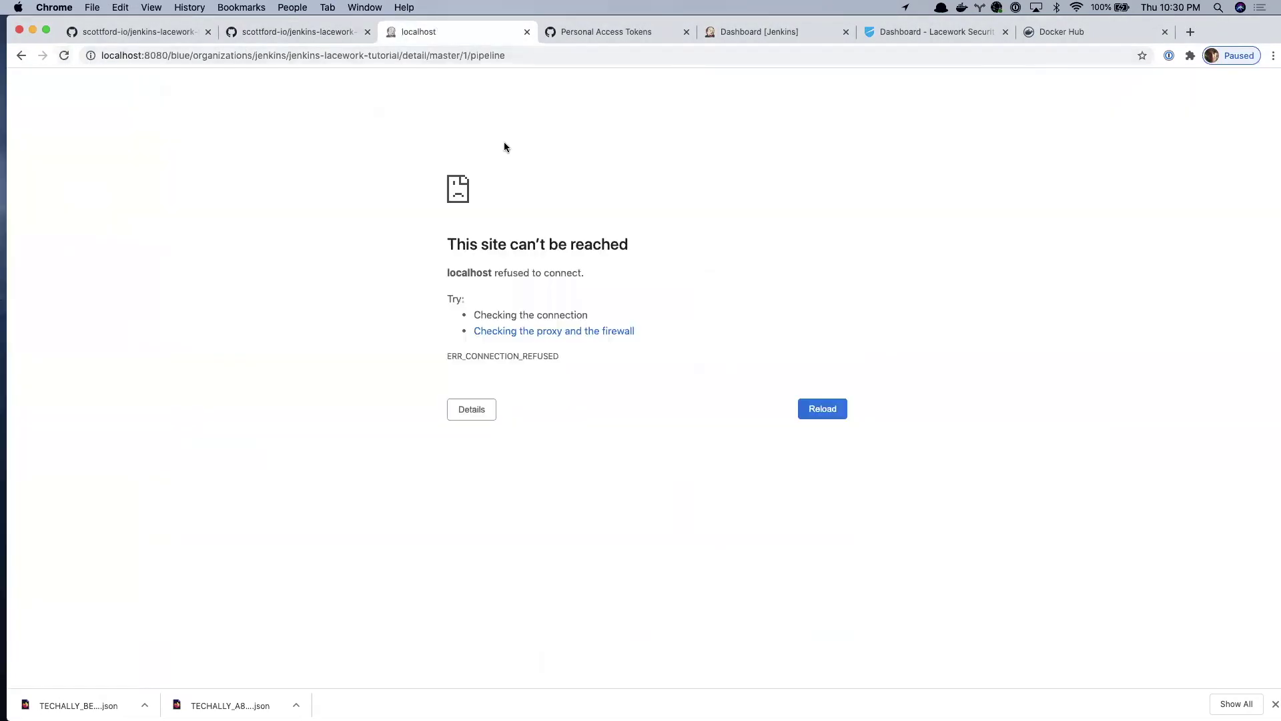
pyautogui.press('super+Tab')
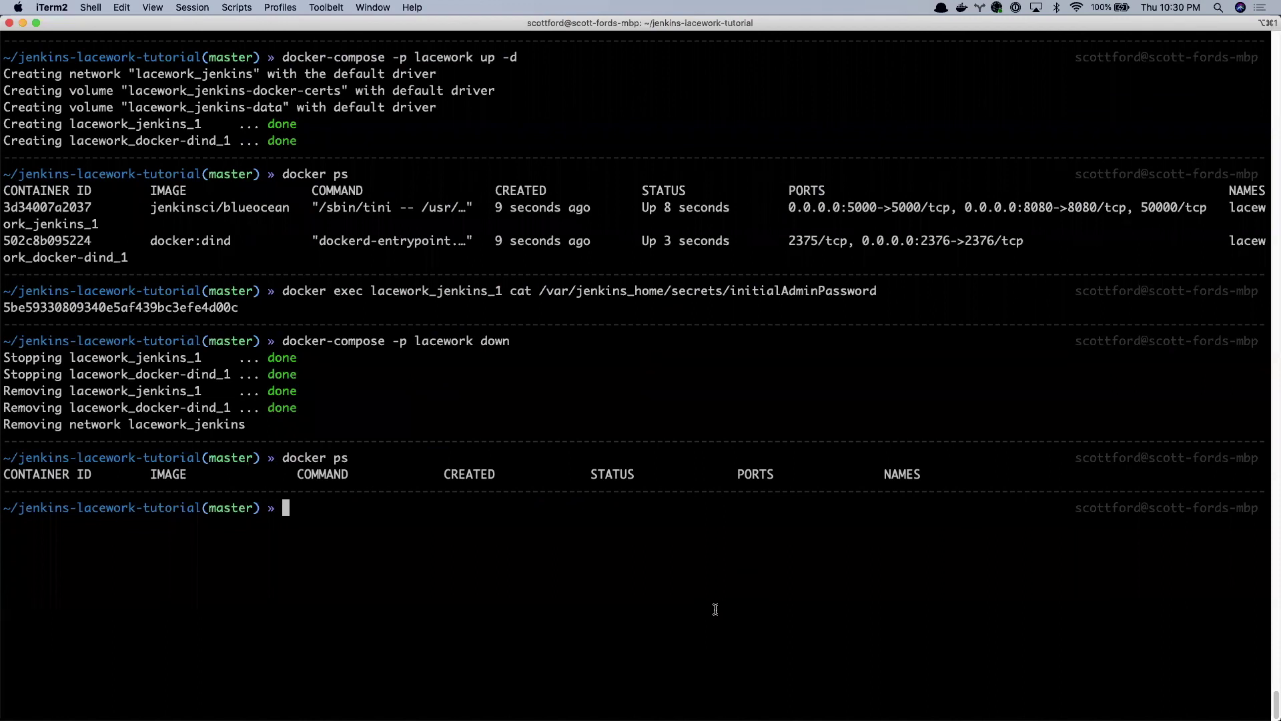
# - Restart the containers with 'docker-compose -p lacework up -d'
pyautogui.press('Up')
pyautogui.press('Up')
pyautogui.press('BackSpace')
pyautogui.press('BackSpace')
pyautogui.press('BackSpace')
pyautogui.press('BackSpace')
pyautogui.write('up -d')
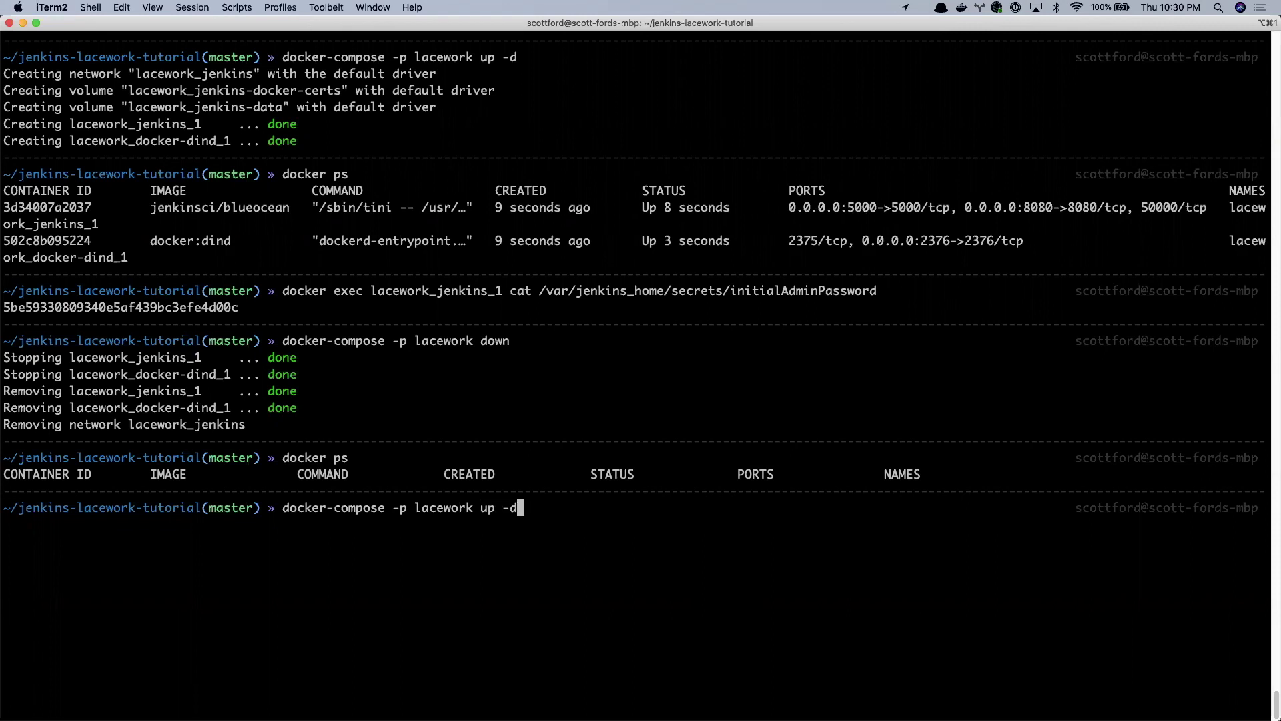
pyautogui.press('Return')
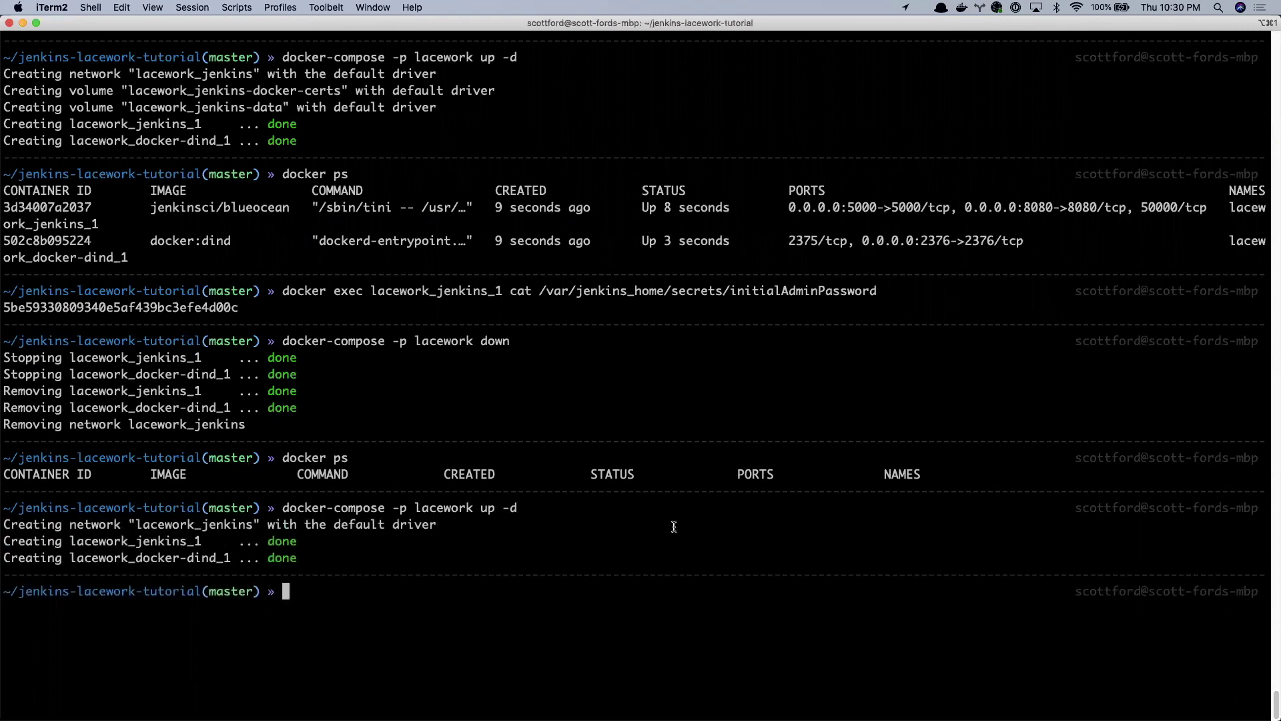
pyautogui.hotkey('ctrl', 'Left')
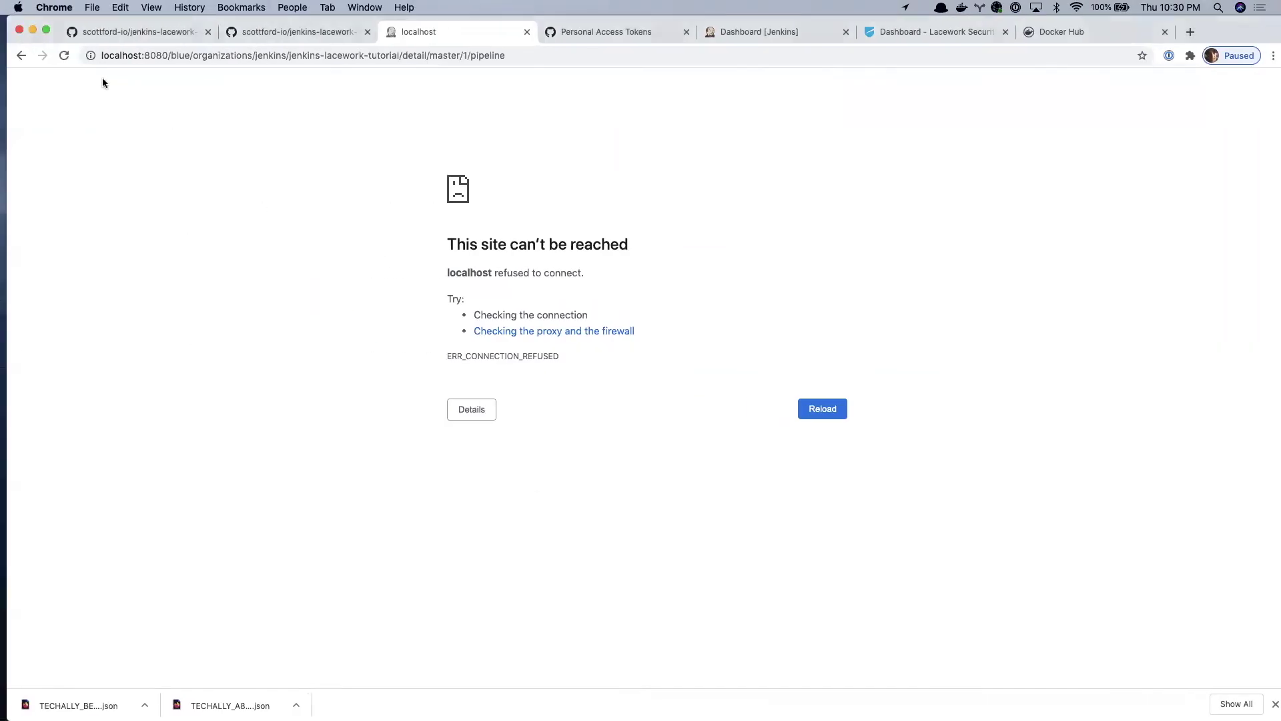
# - Reload Jenkins and copy the initial admin password from the terminal output
pyautogui.click(64, 55)
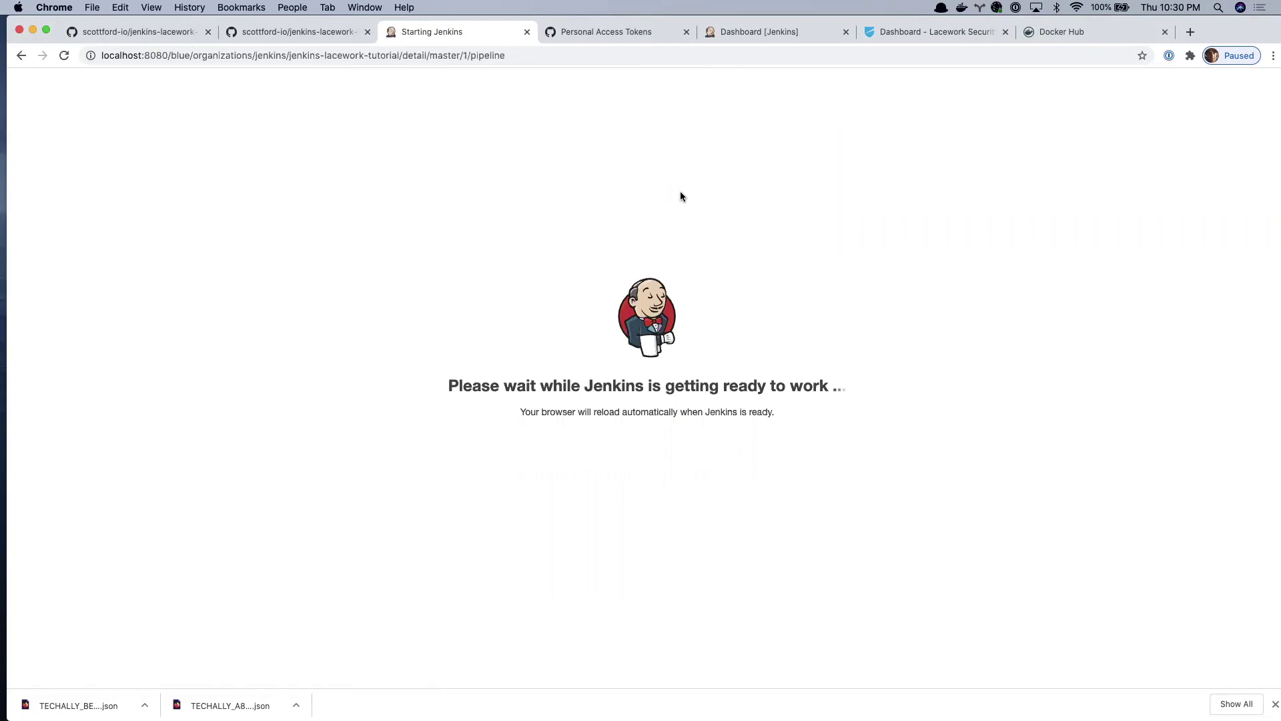
pyautogui.hotkey('ctrl', 'Right')
pyautogui.scroll(10, 844, 391)
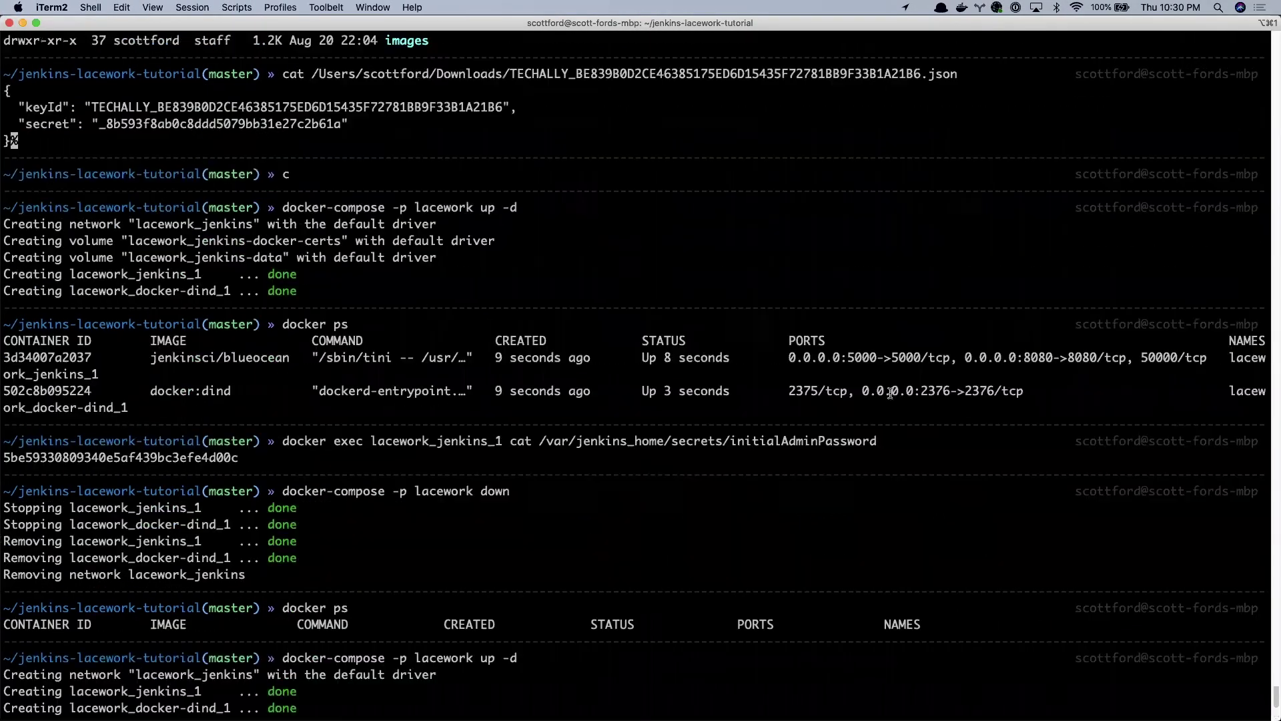
pyautogui.scroll(15, 843, 392)
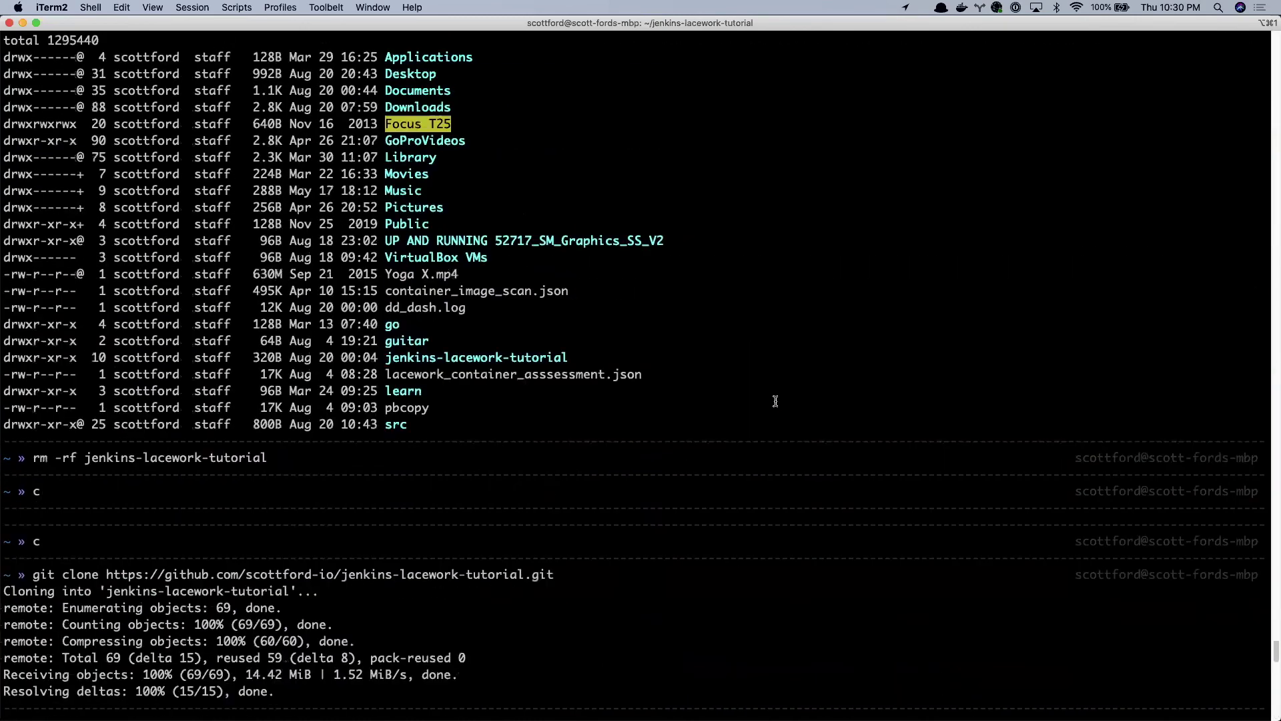
pyautogui.scroll(-20, 770, 403)
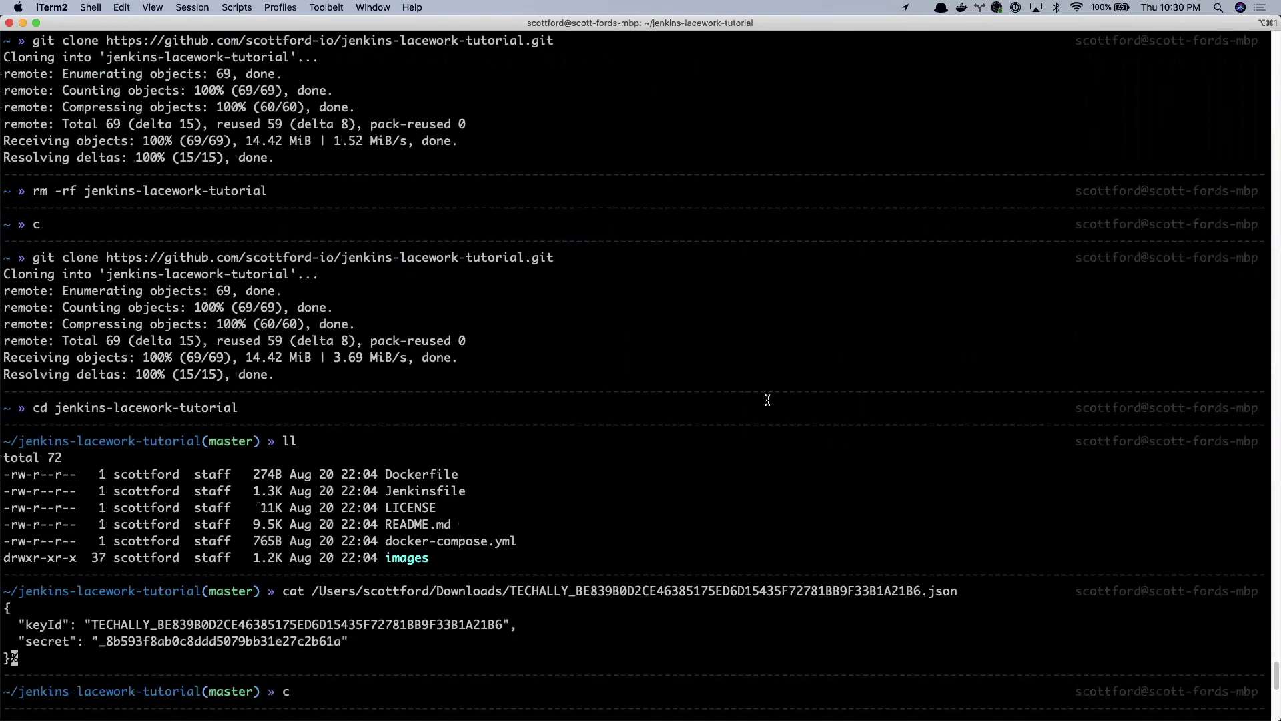
pyautogui.scroll(-7, 560, 448)
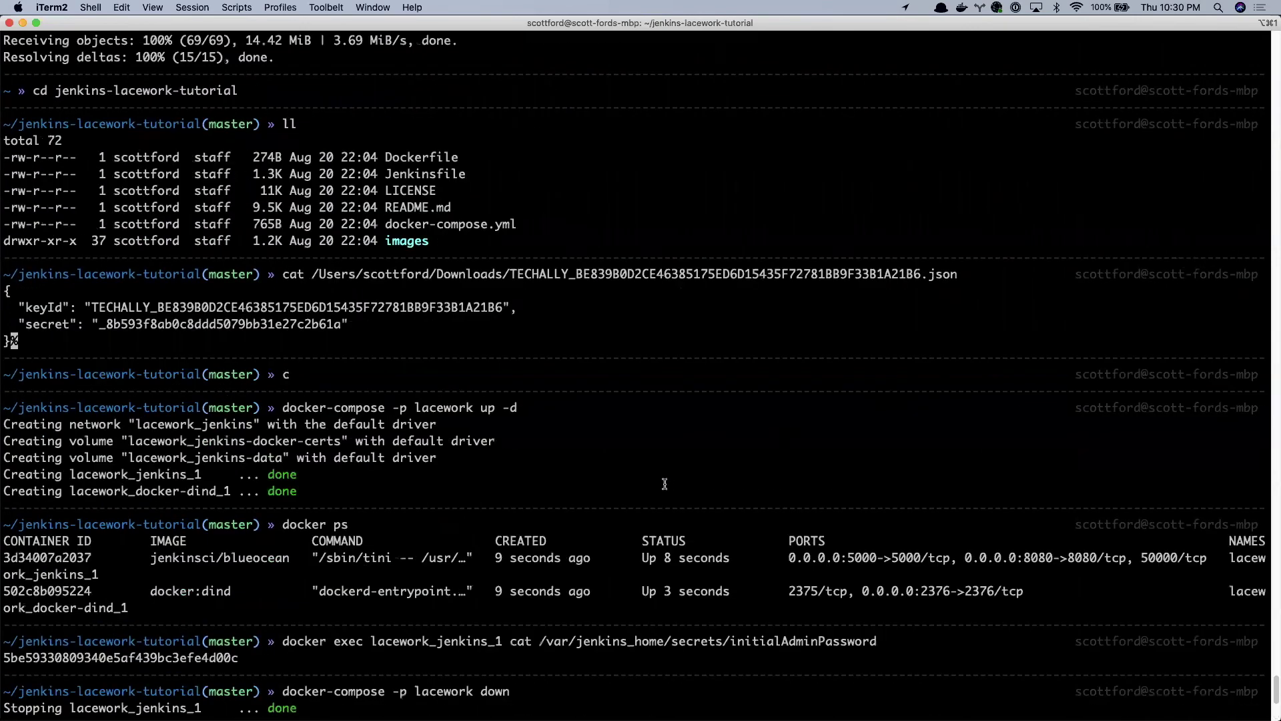
pyautogui.doubleClick(127, 594)
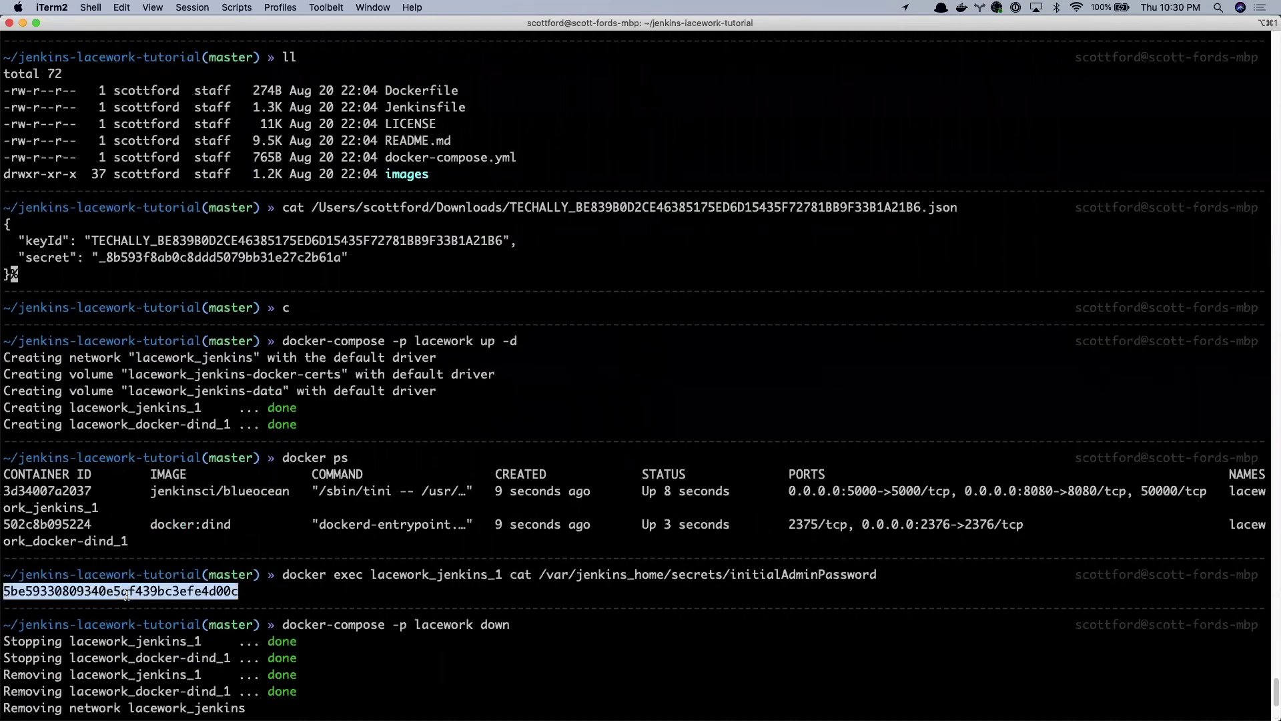
pyautogui.press('super+Tab')
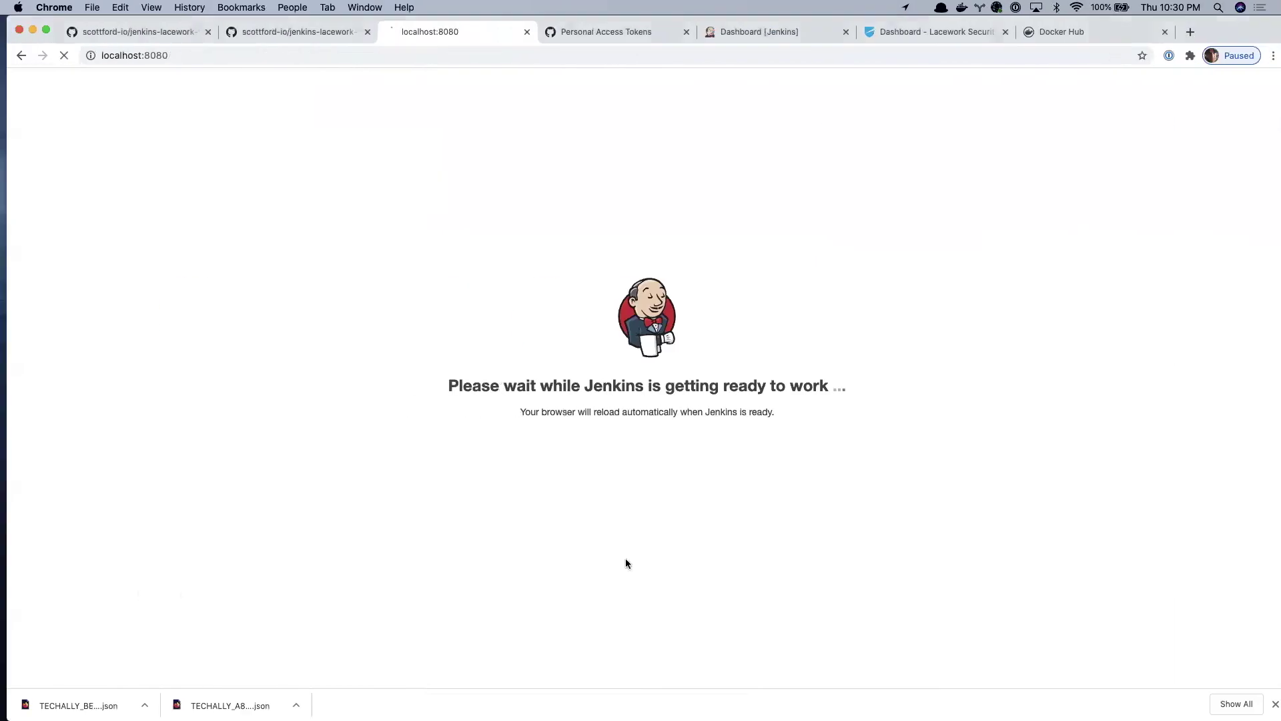
# - Sign in to Jenkins as admin with the copied password
pyautogui.write('a')
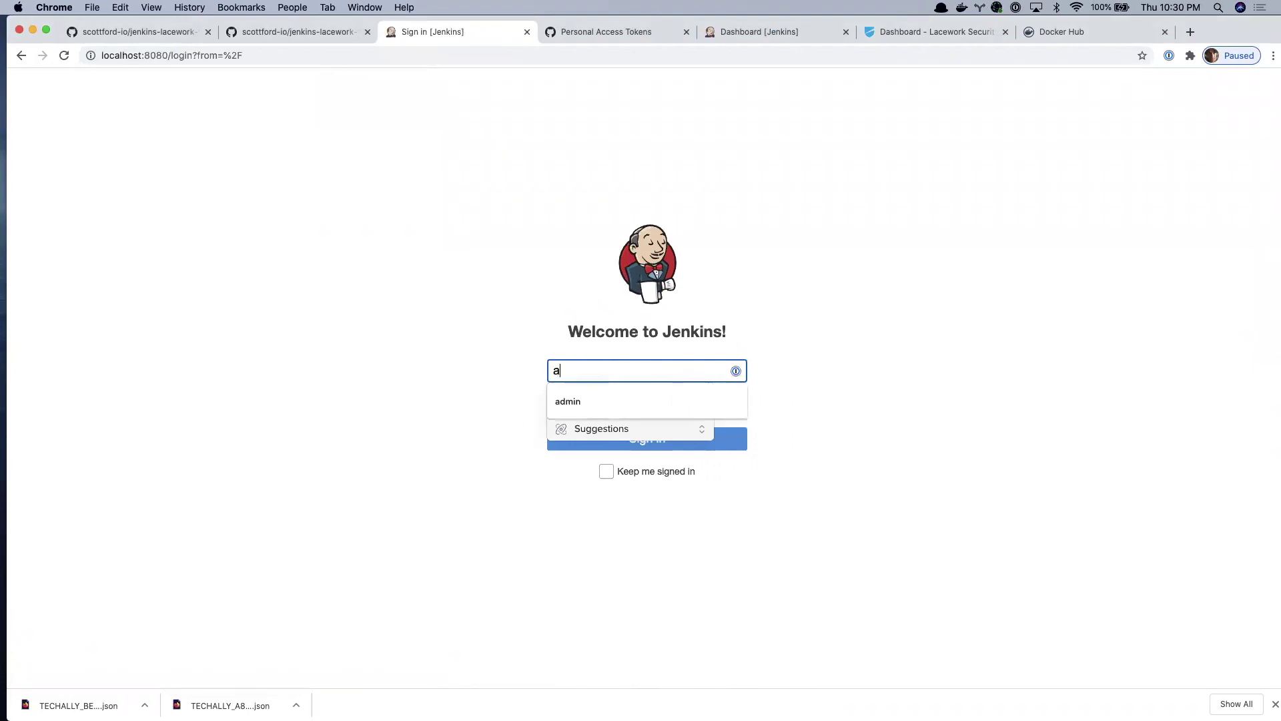
pyautogui.write('dmin')
pyautogui.press('Tab')
pyautogui.press('super+v')
pyautogui.press('Return')
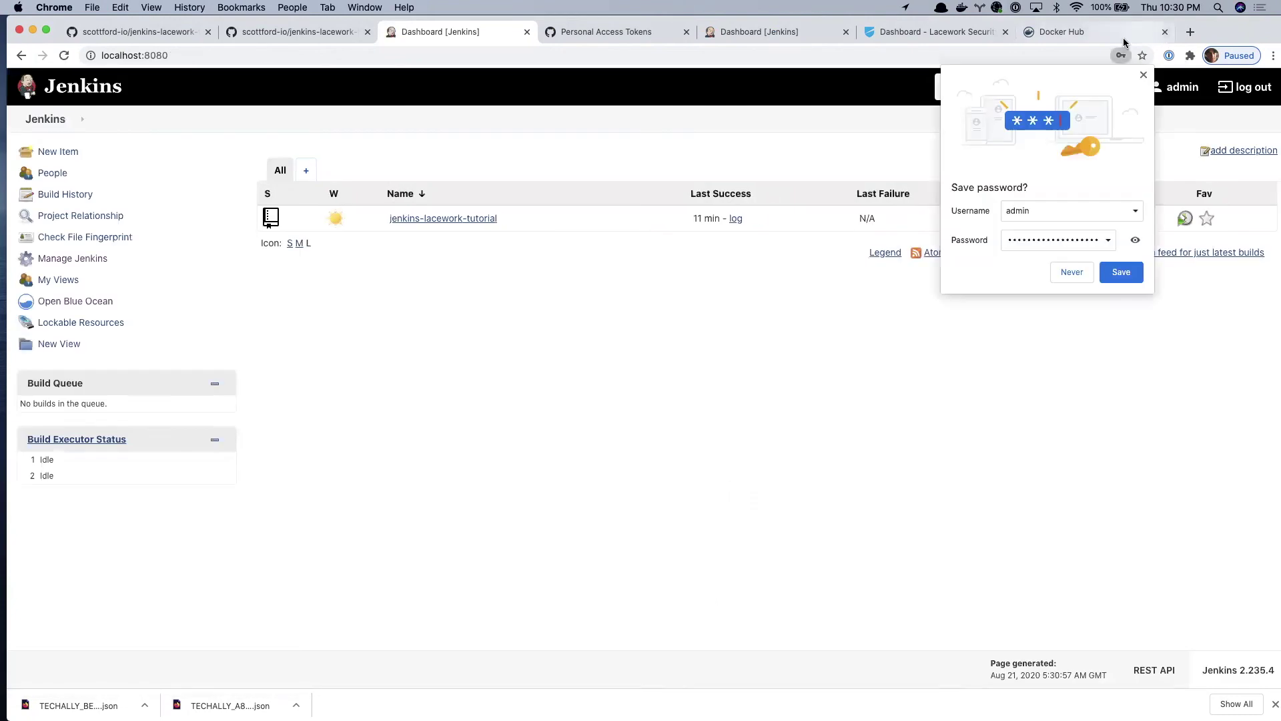
# - Open jenkins-lacework-tutorial in Blue Ocean, view master run 1 and its Lacework Vulnerability Scan stage
pyautogui.click(471, 219)
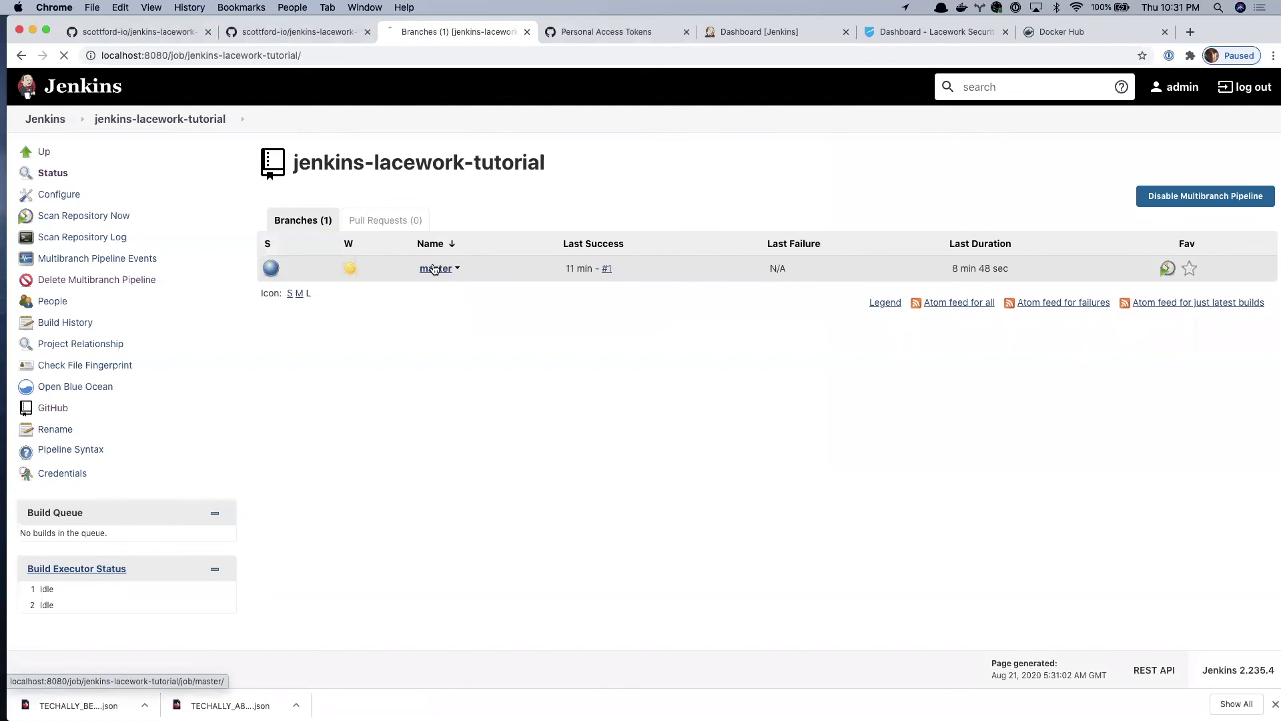
pyautogui.click(100, 281)
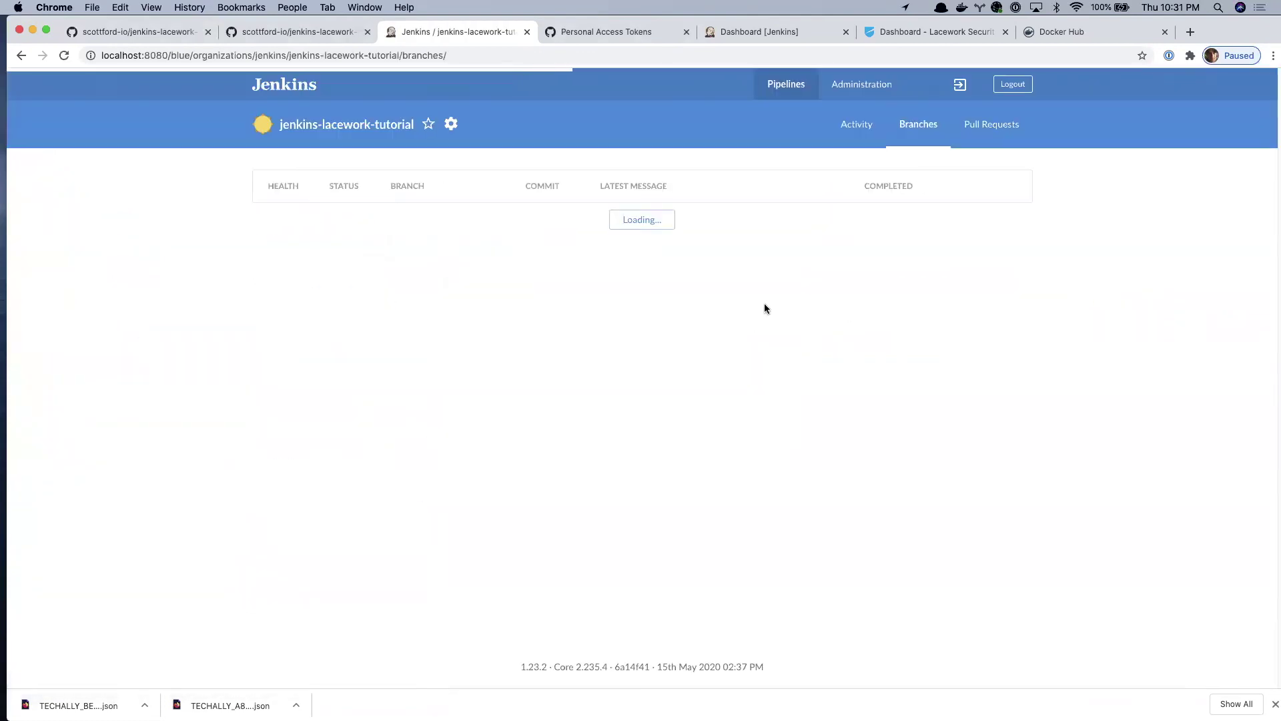
pyautogui.click(401, 220)
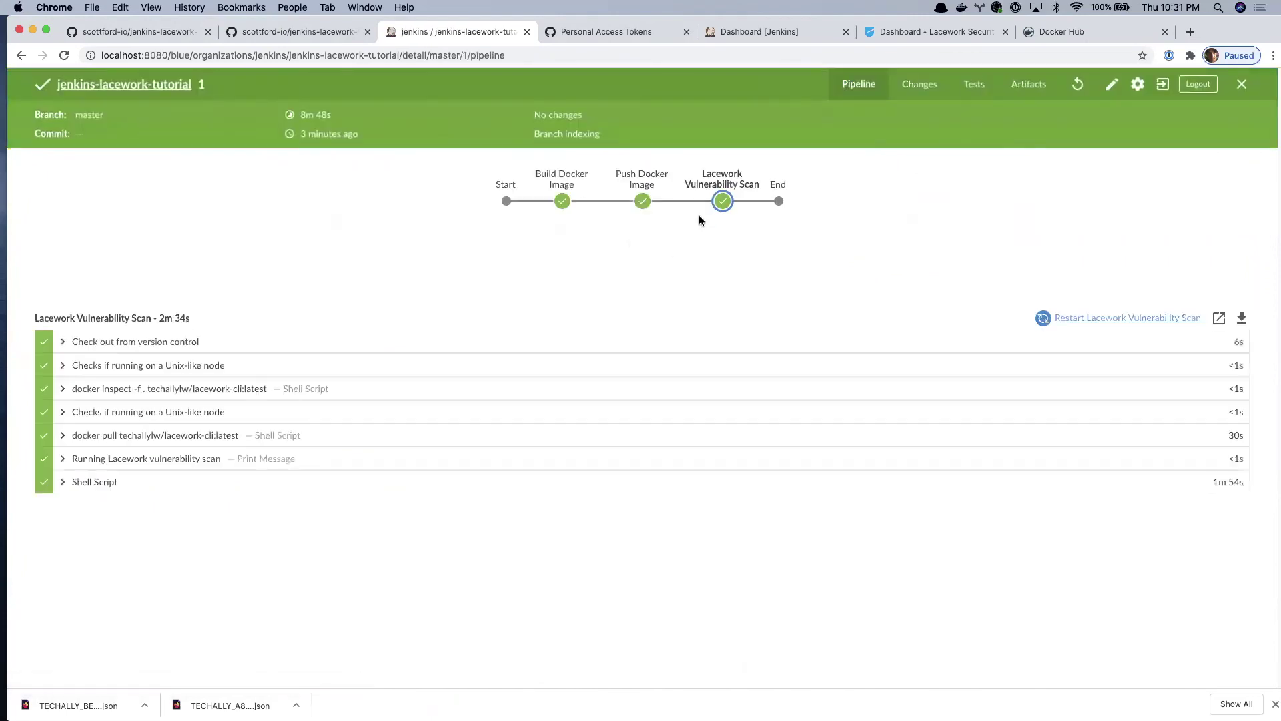
pyautogui.click(725, 205)
# - Clear the terminal and run 'docker-compose -p lacework down -v' to also remove the volumes
pyautogui.press('super+Tab')
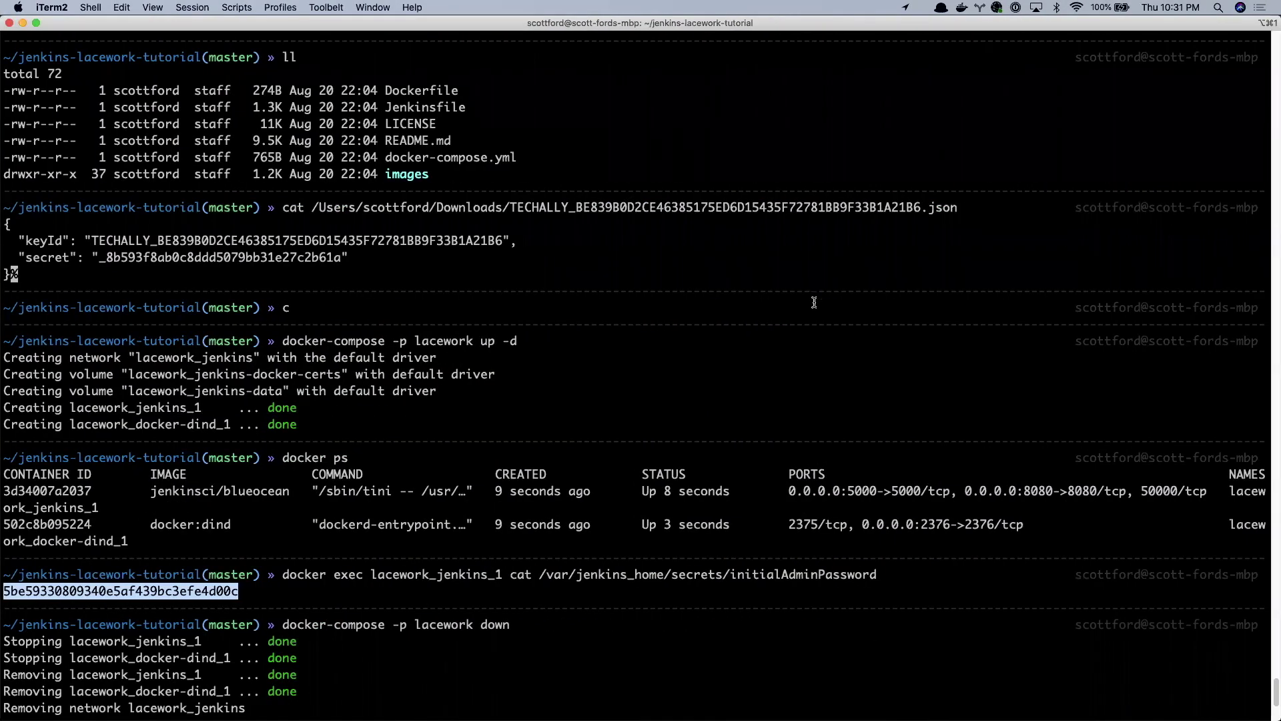
pyautogui.hotkey('ctrl', 'l')
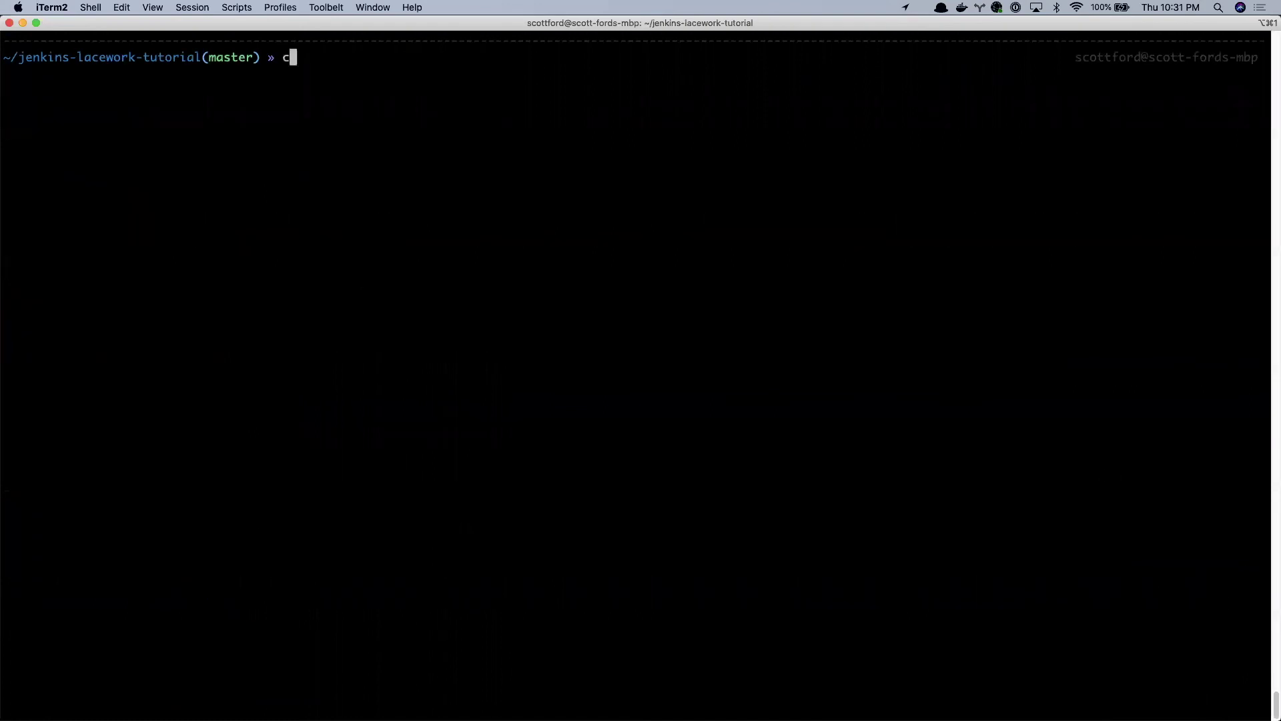
pyautogui.press('Up')
pyautogui.press('Up')
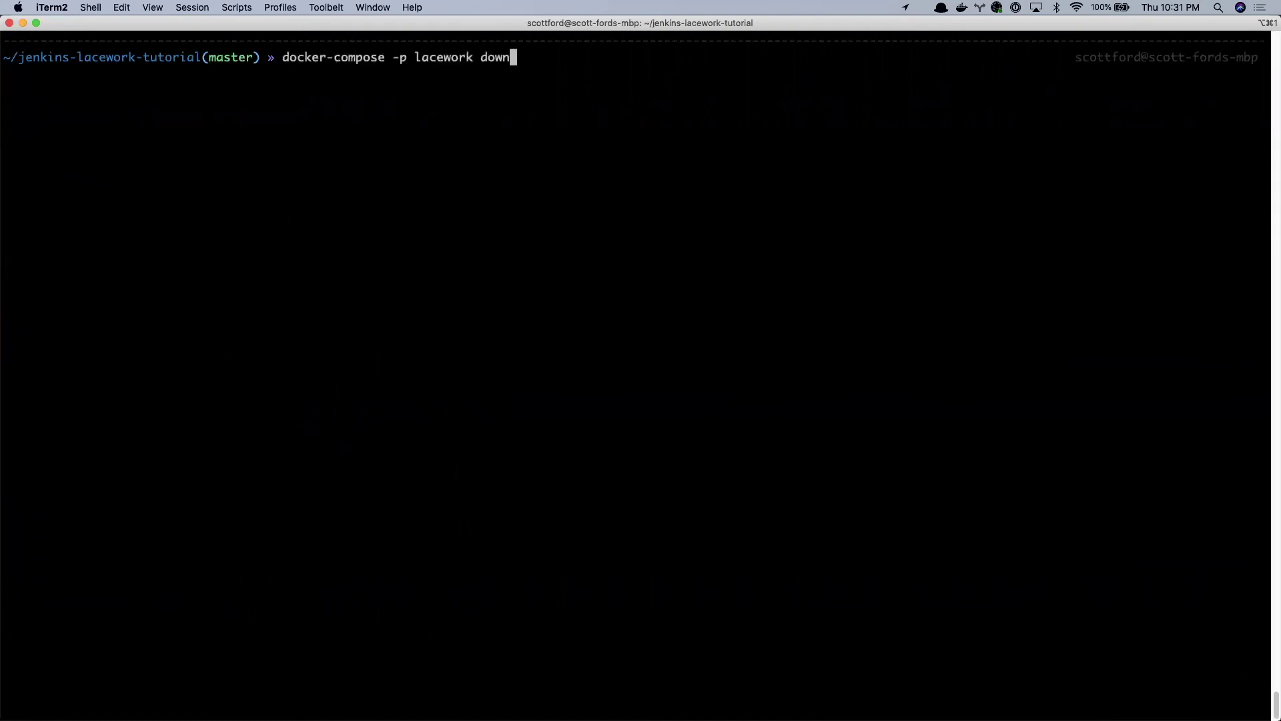
pyautogui.write('-v')
pyautogui.press('Return')
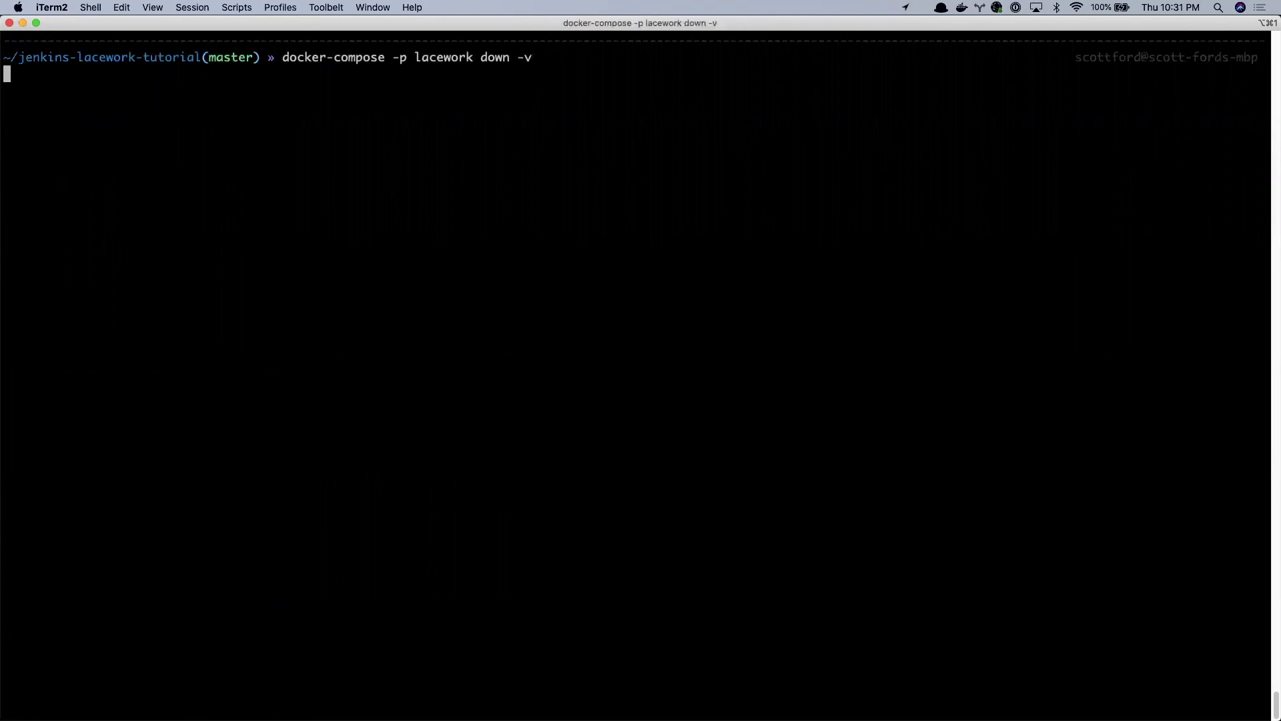